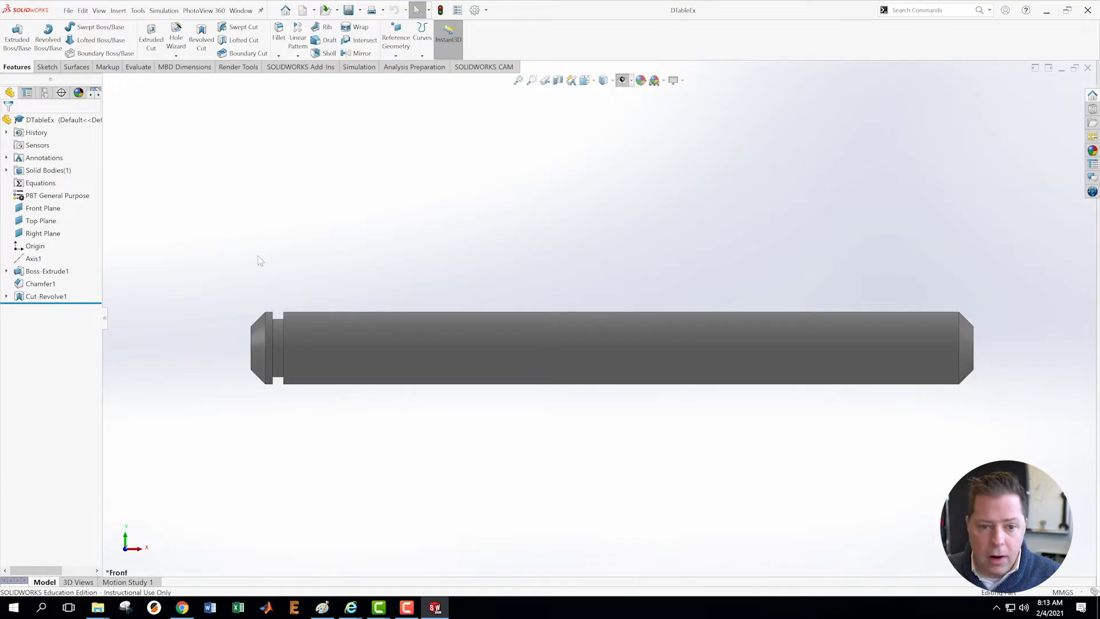
# Insert a design table from Insert > Tables > Design Table, keeping Source on Auto-create
pyautogui.click(118, 11)
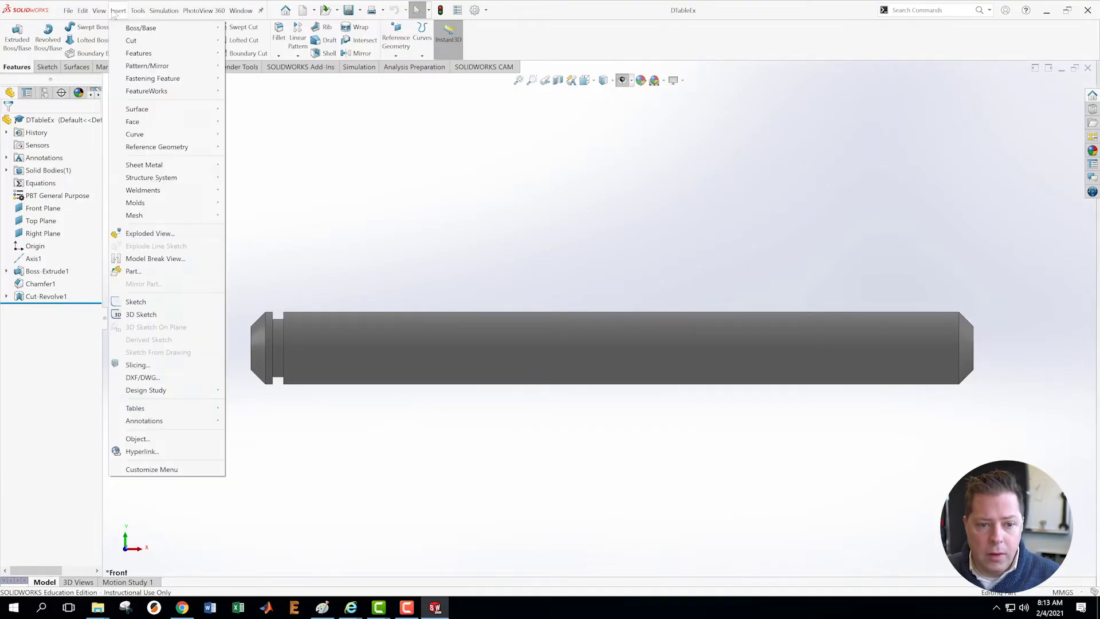
pyautogui.moveTo(135, 411)
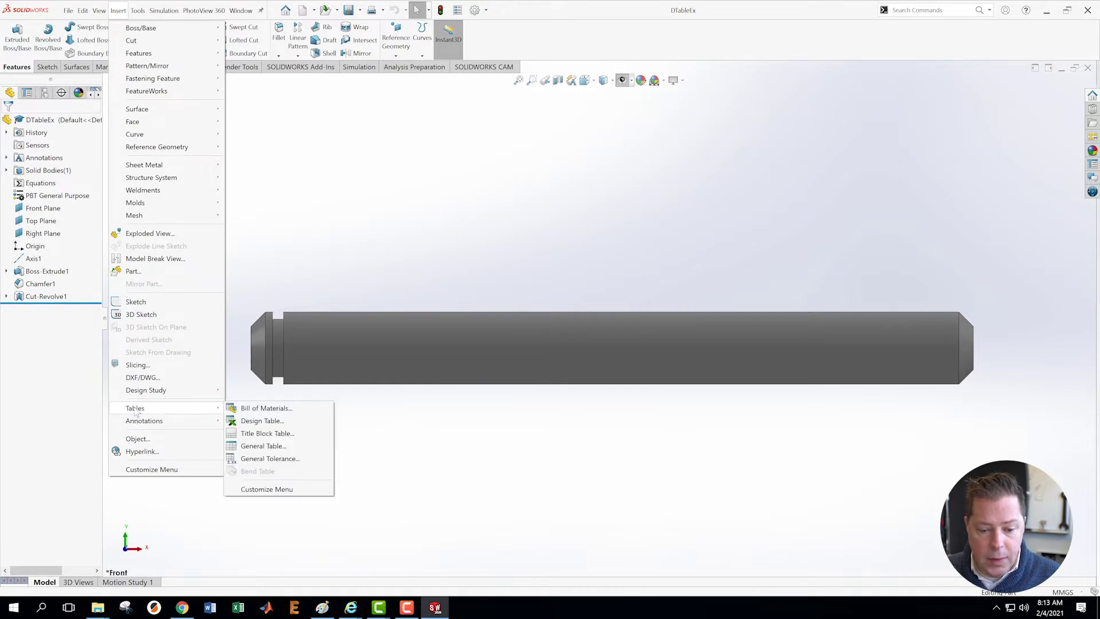
pyautogui.click(251, 422)
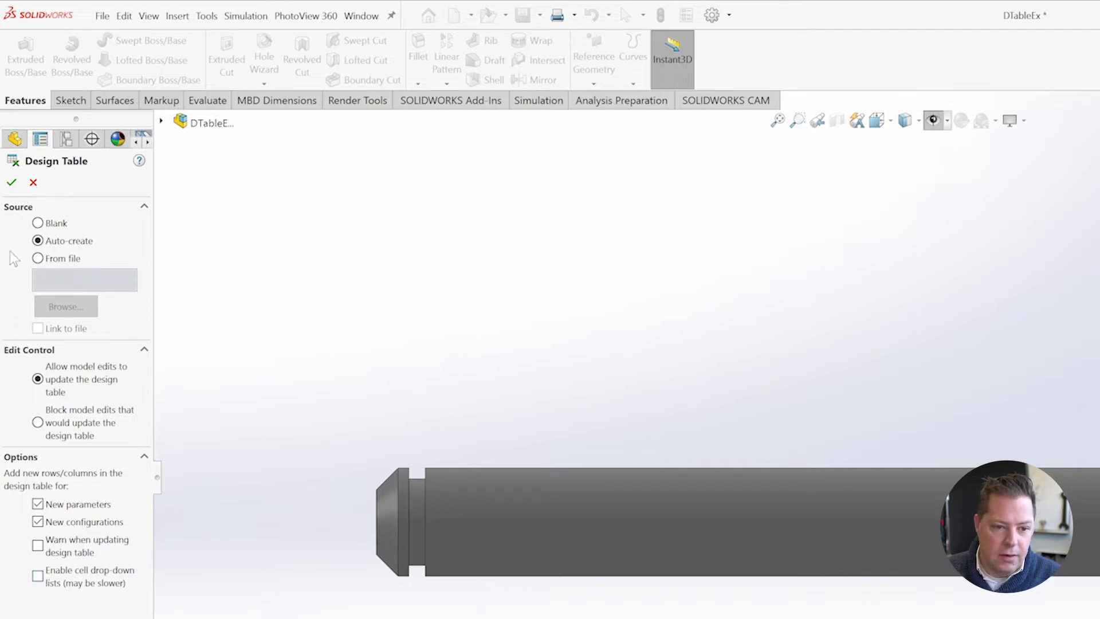
# Accept auto-create and add all eight dimensions, D1@Sketch1 through D1@Cut-Revolve1, as table columns
pyautogui.click(11, 182)
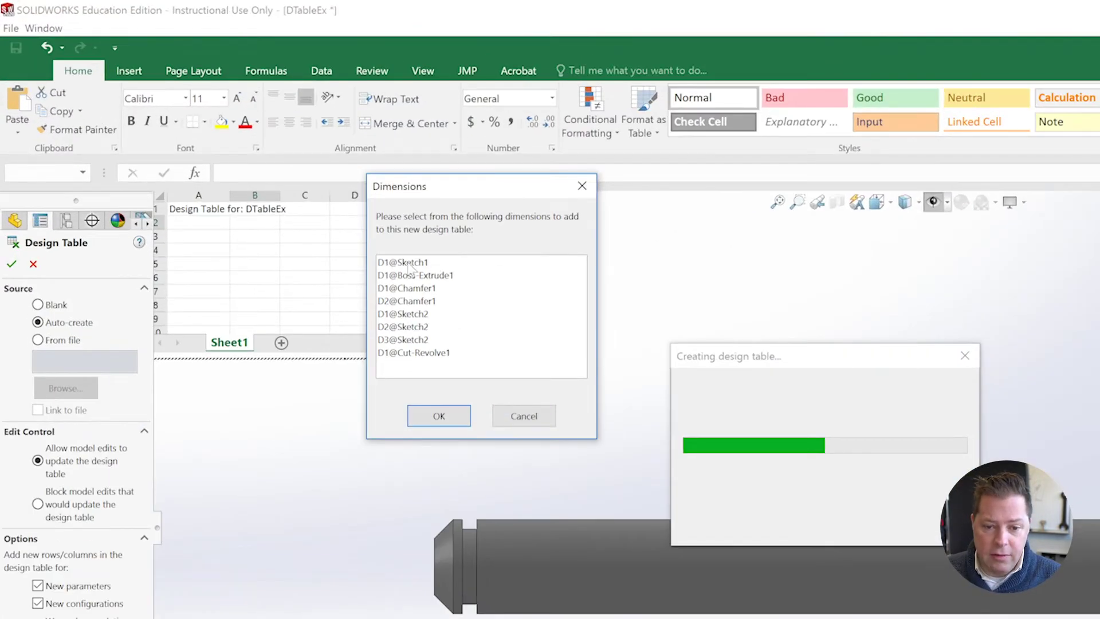
pyautogui.click(401, 263)
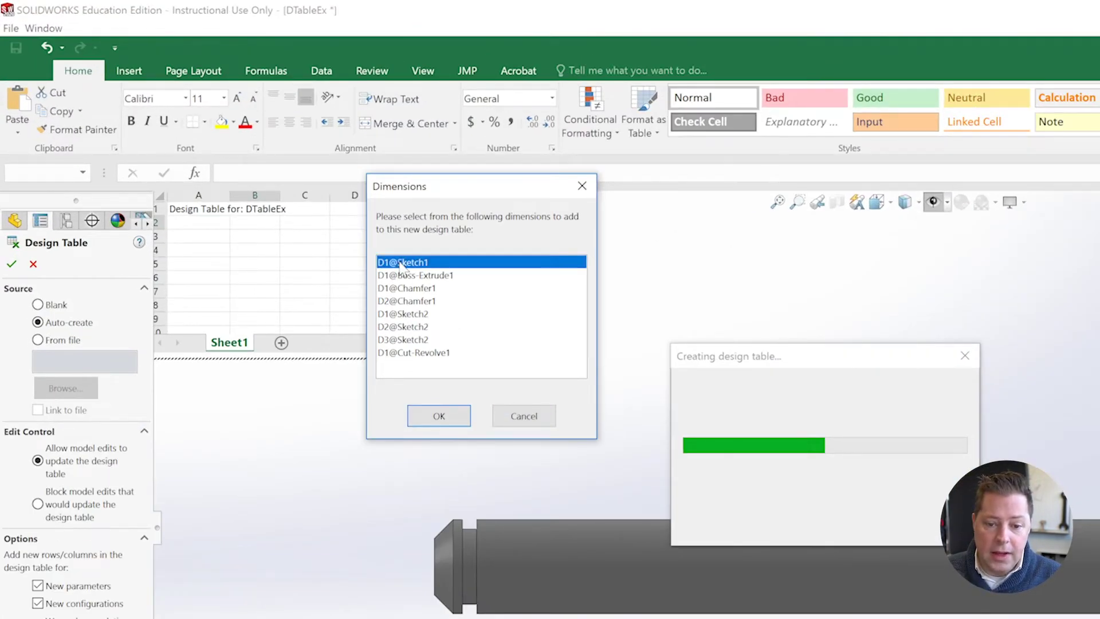
pyautogui.keyDown('shift'); pyautogui.click(415, 354); pyautogui.keyUp('shift')
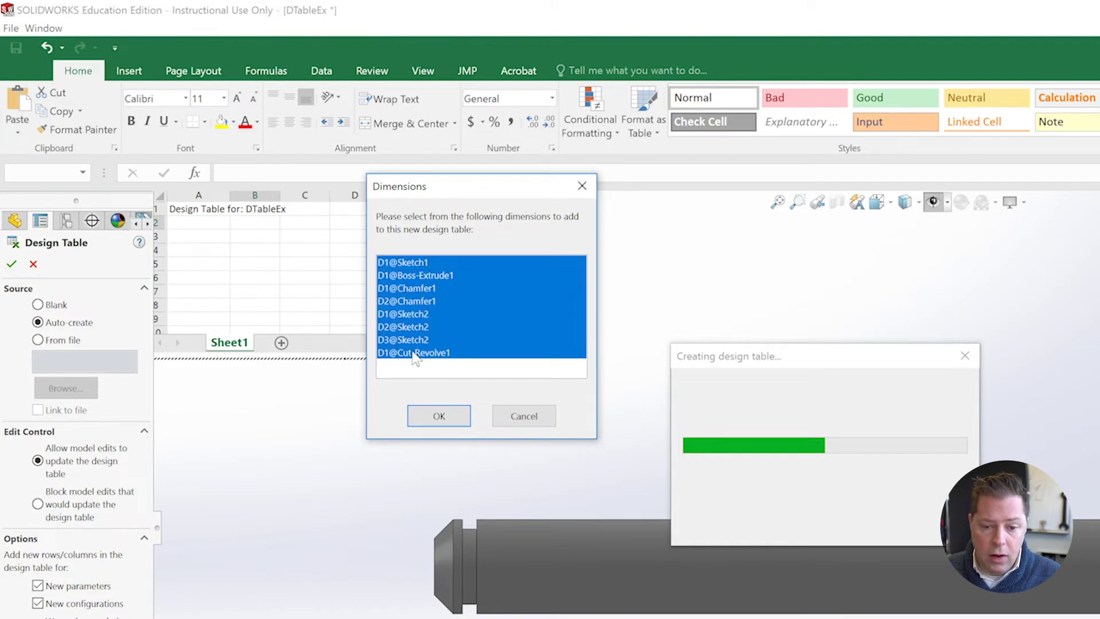
pyautogui.click(439, 416)
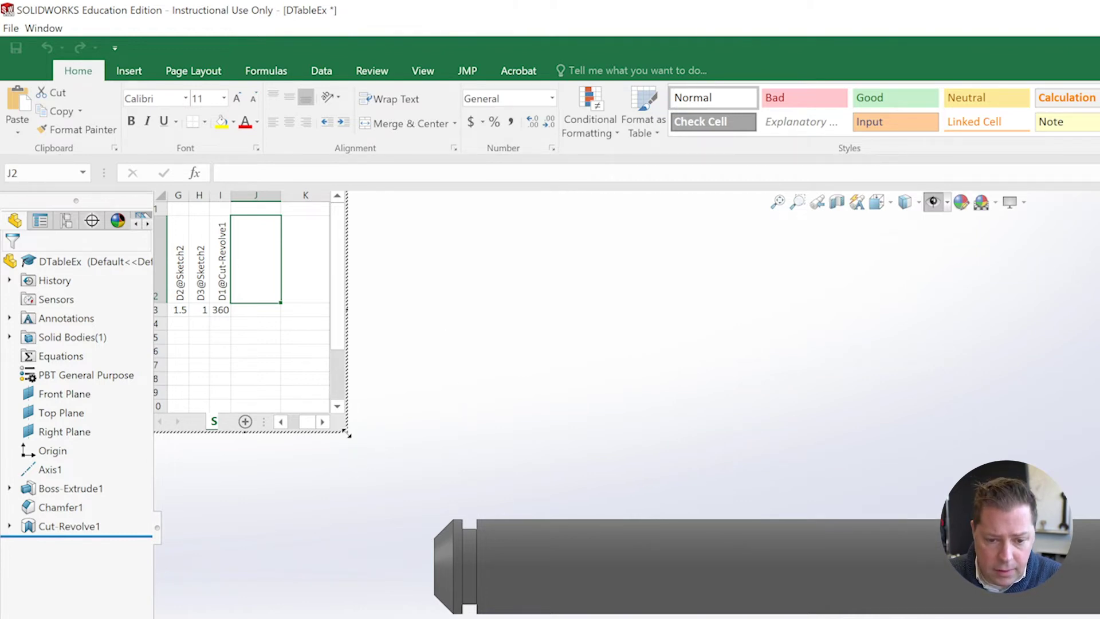
pyautogui.moveTo(348, 435); pyautogui.dragTo(698, 458)
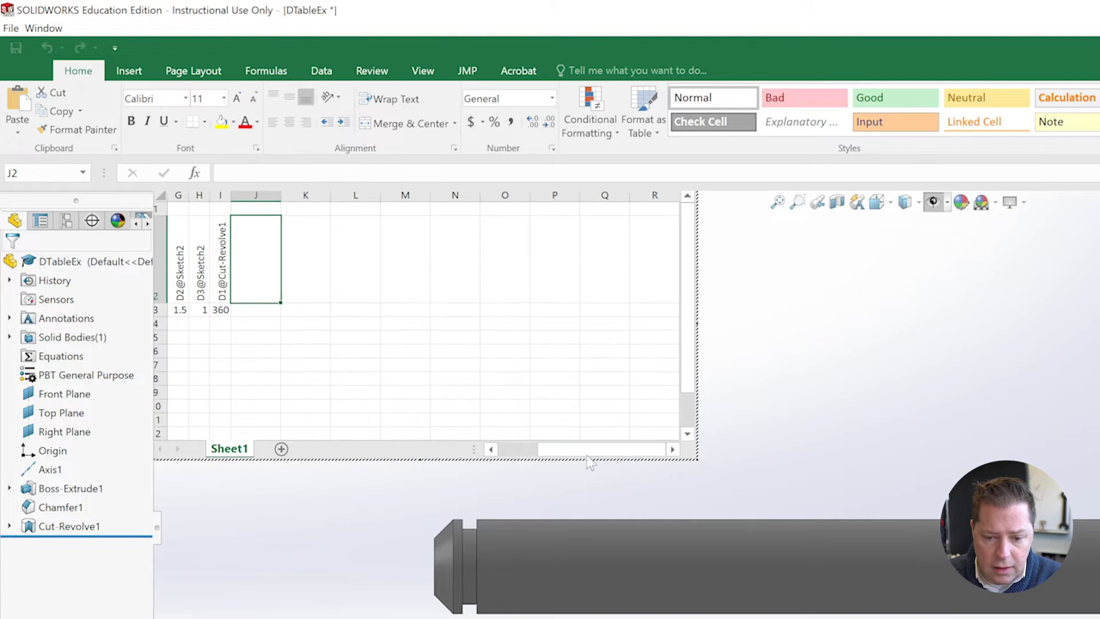
# Resize the Excel window and narrow the FeatureManager so all columns and the Default row show
pyautogui.moveTo(588, 457); pyautogui.dragTo(530, 458)
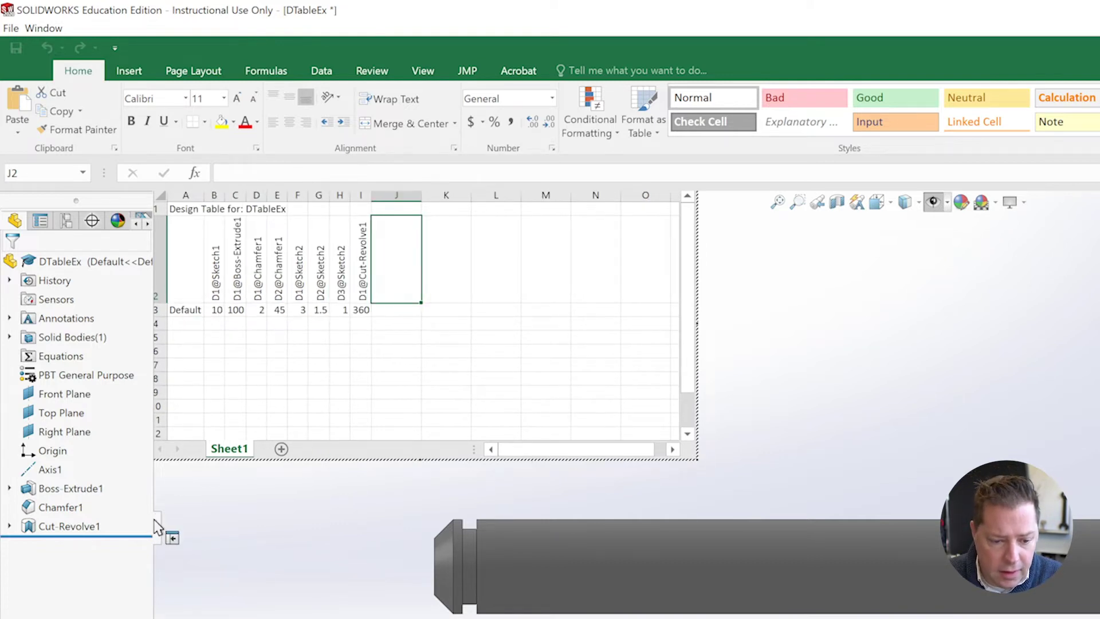
pyautogui.moveTo(155, 526); pyautogui.dragTo(140, 520)
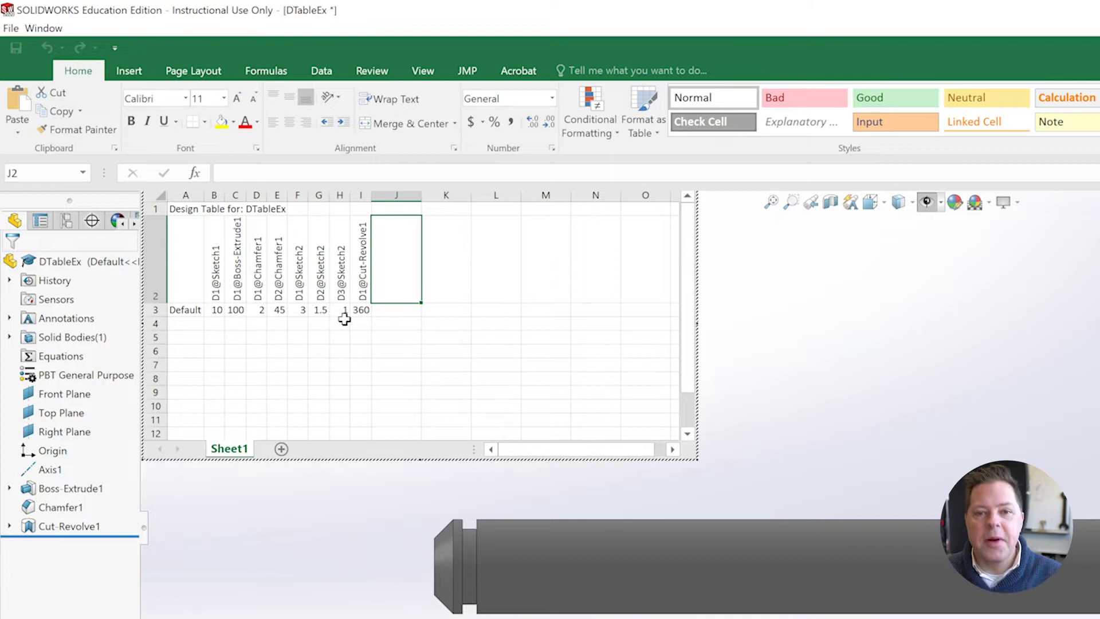
pyautogui.click(217, 340)
# Name cell A4 'Shaft 1' and autofill Shaft 2 through Shaft 5 down to A8
pyautogui.click(193, 324)
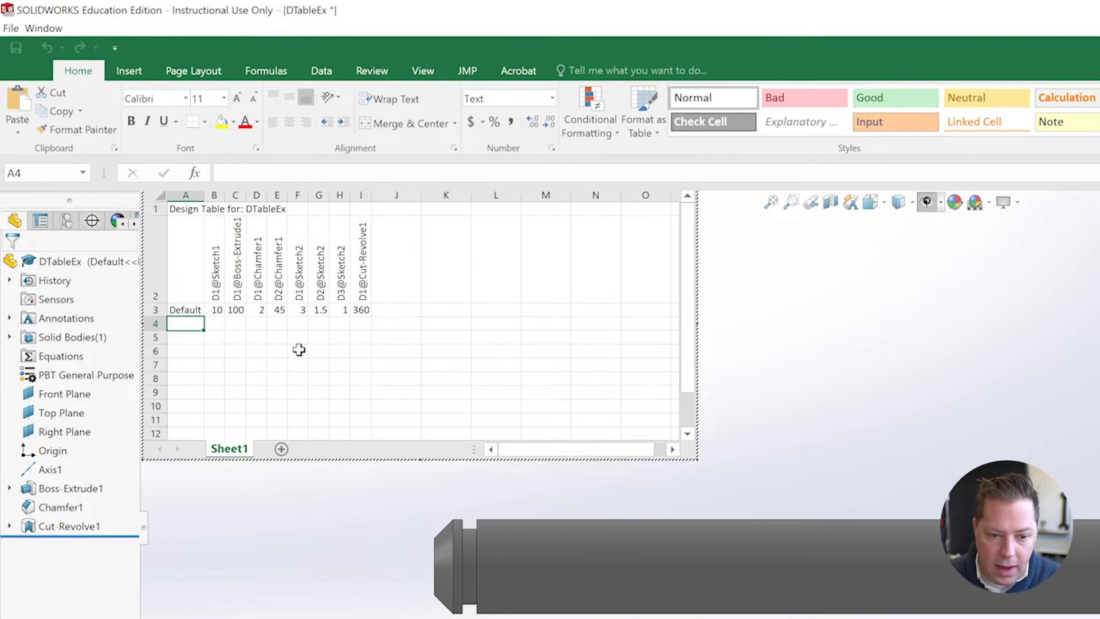
pyautogui.doubleClick(191, 324)
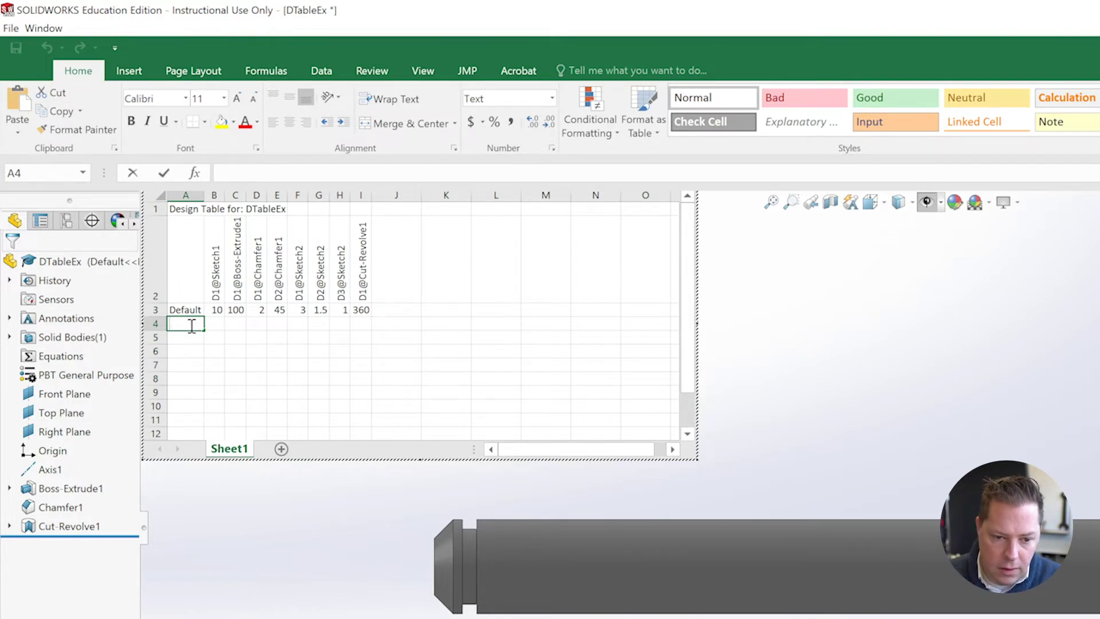
pyautogui.write('Shar')
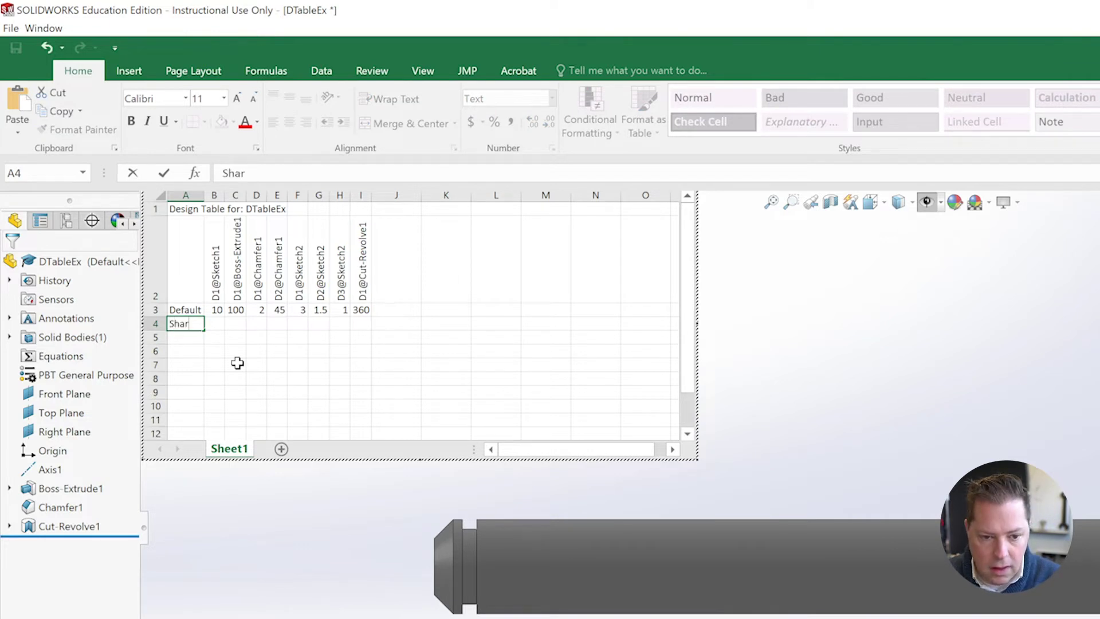
pyautogui.press('BackSpace')
pyautogui.write('ft 1')
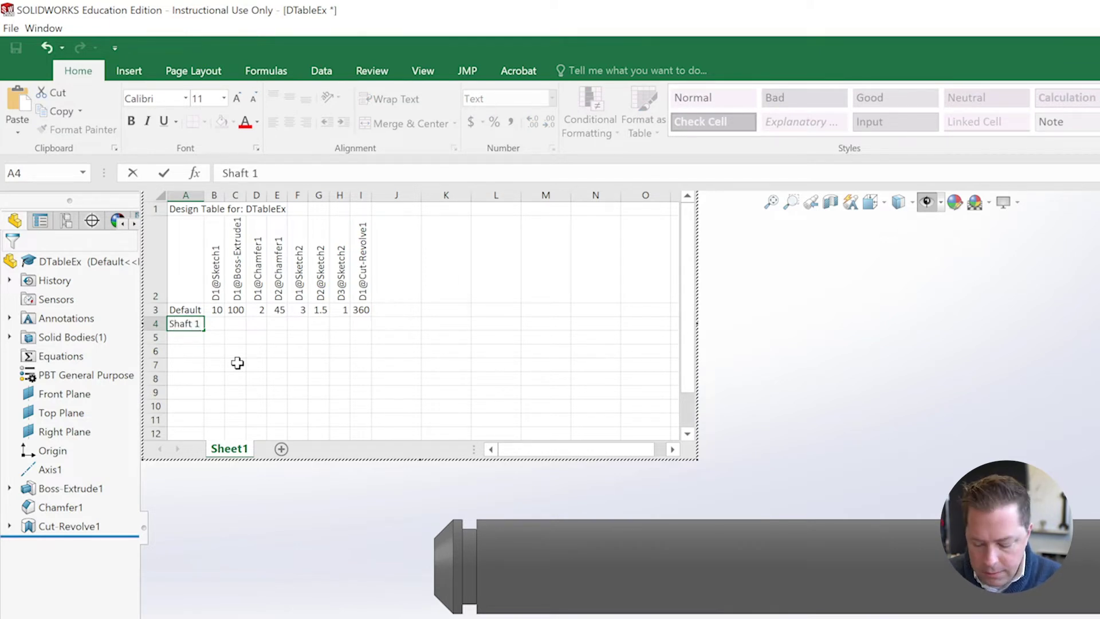
pyautogui.press('Return')
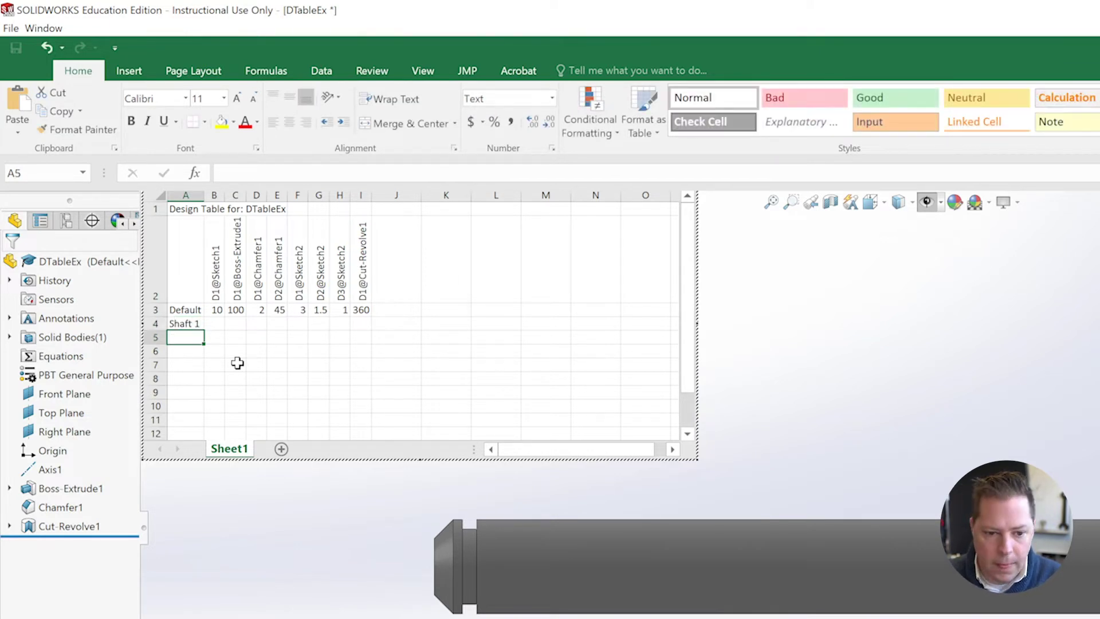
pyautogui.click(213, 324)
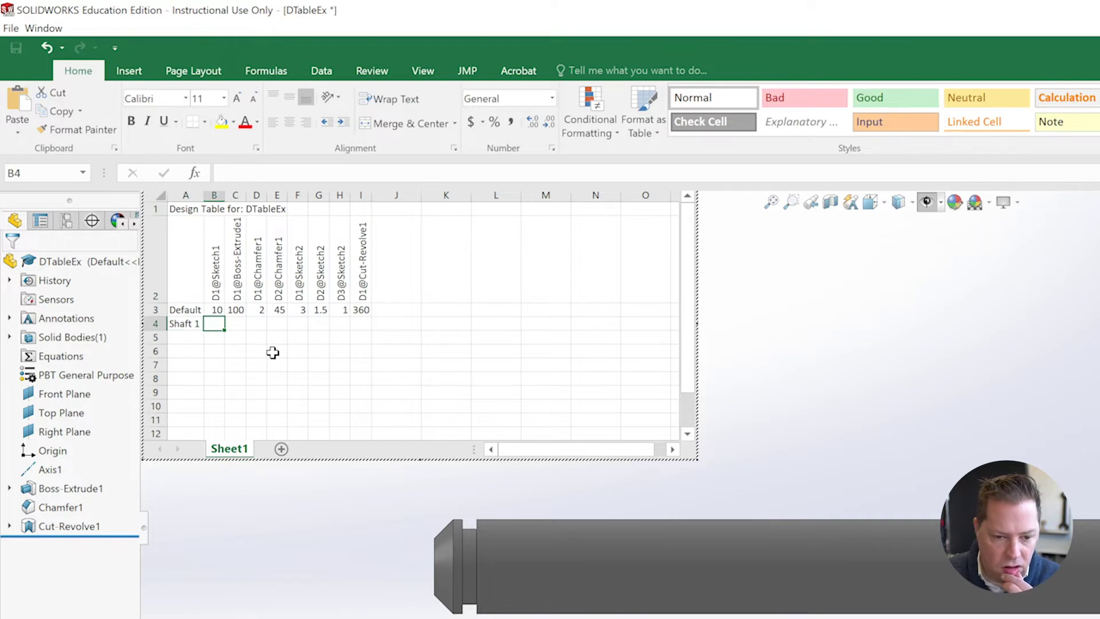
pyautogui.click(189, 324)
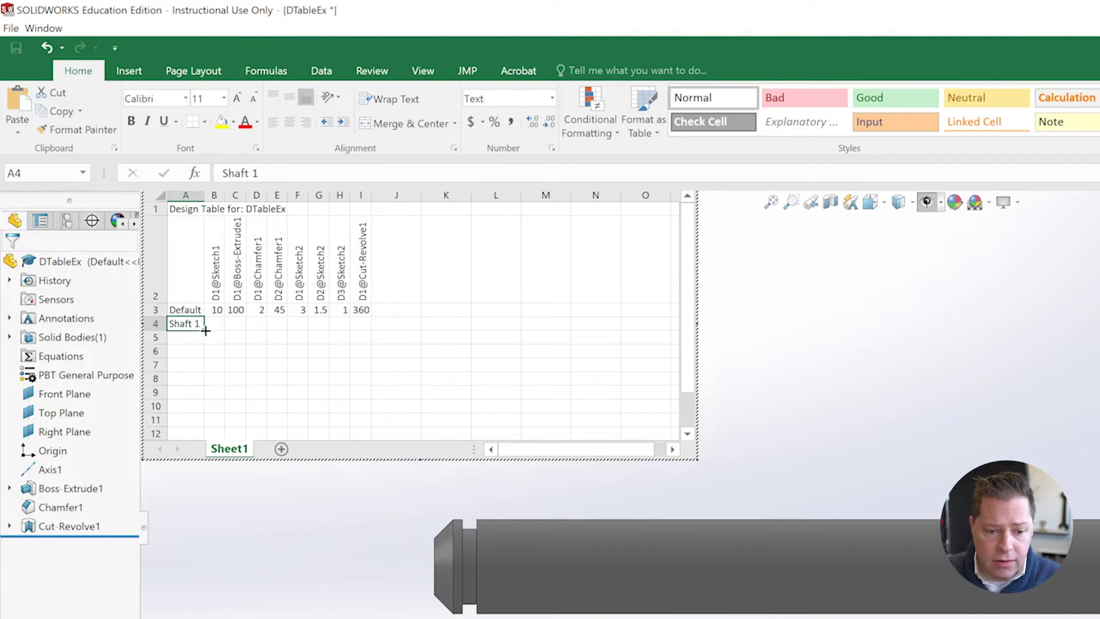
pyautogui.moveTo(204, 330); pyautogui.dragTo(209, 383)
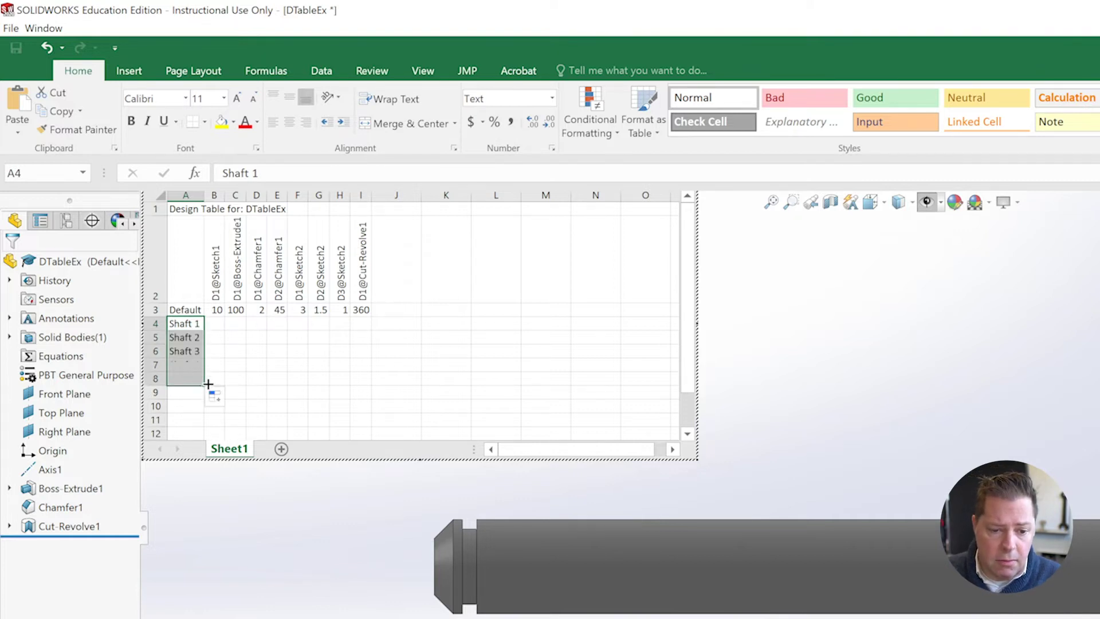
pyautogui.click(189, 408)
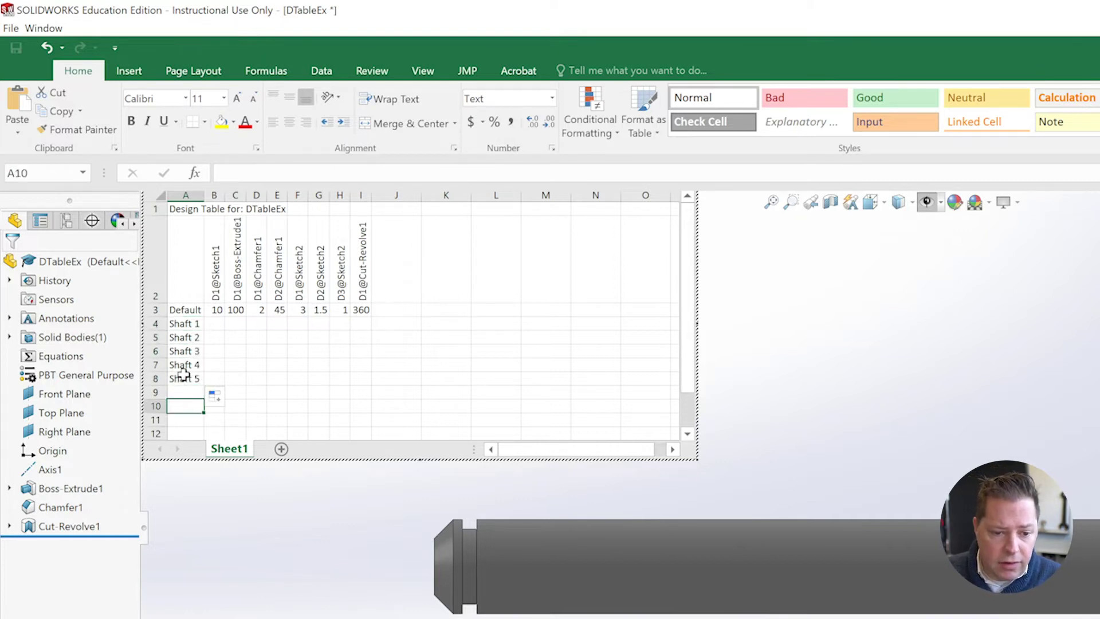
pyautogui.click(216, 322)
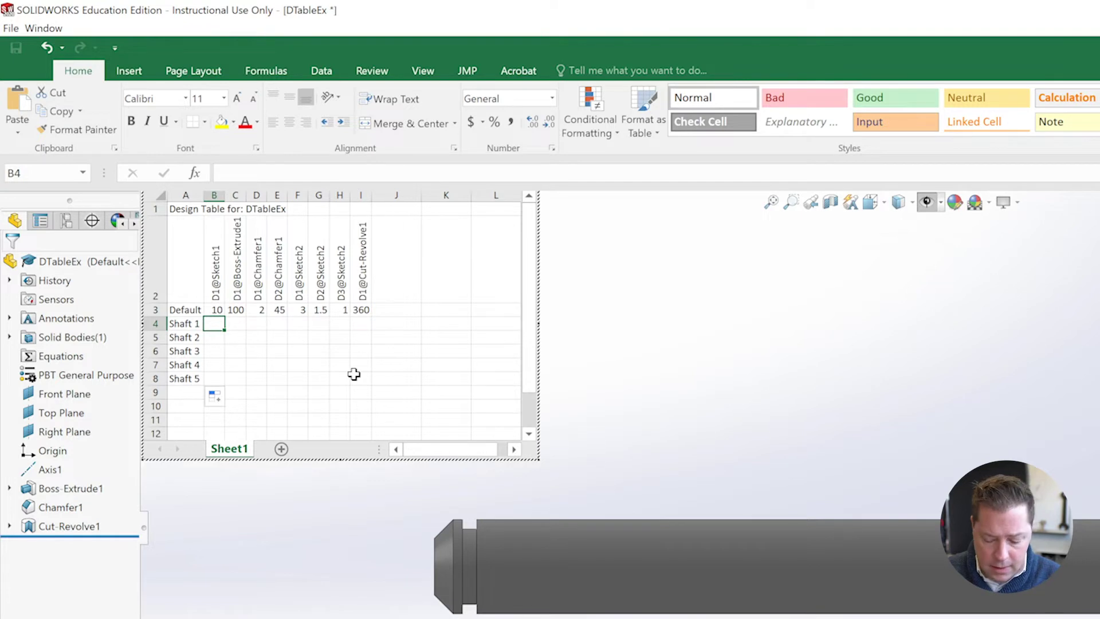
# Enter D1@Sketch1 values 10, 10, 5, 10, 15 for Shaft 1–5 in column B
pyautogui.write('10')
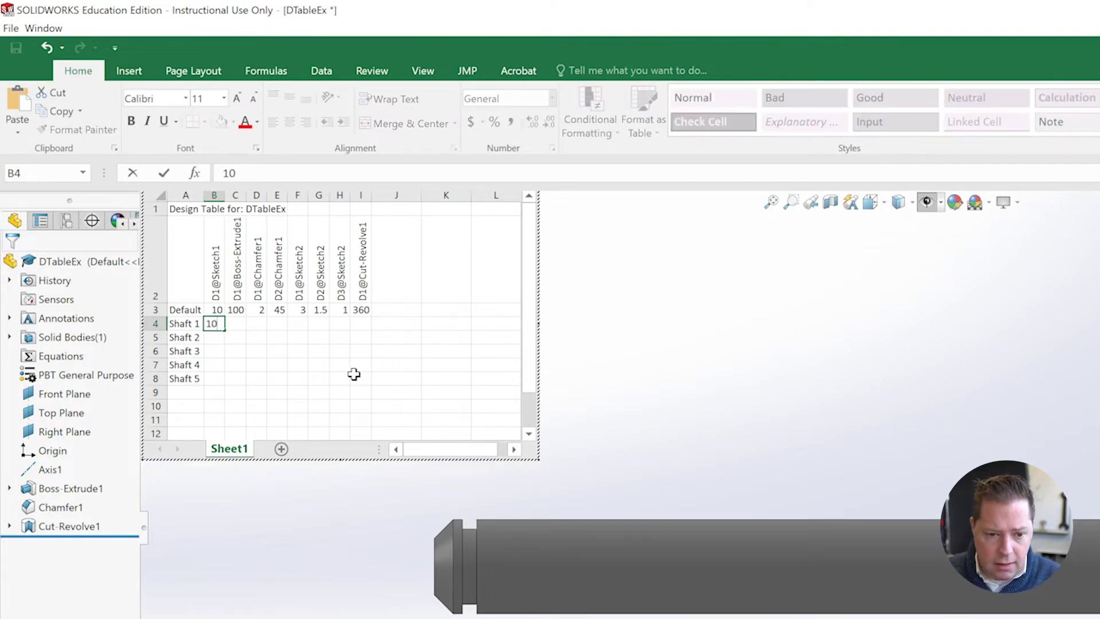
pyautogui.press('Return')
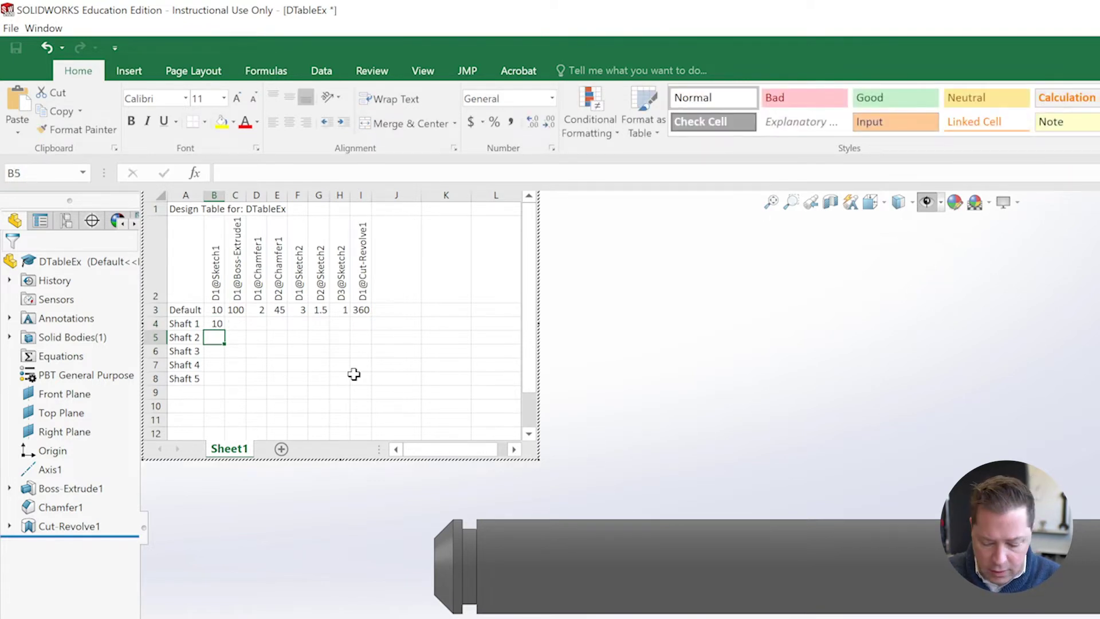
pyautogui.write('10')
pyautogui.press('Return')
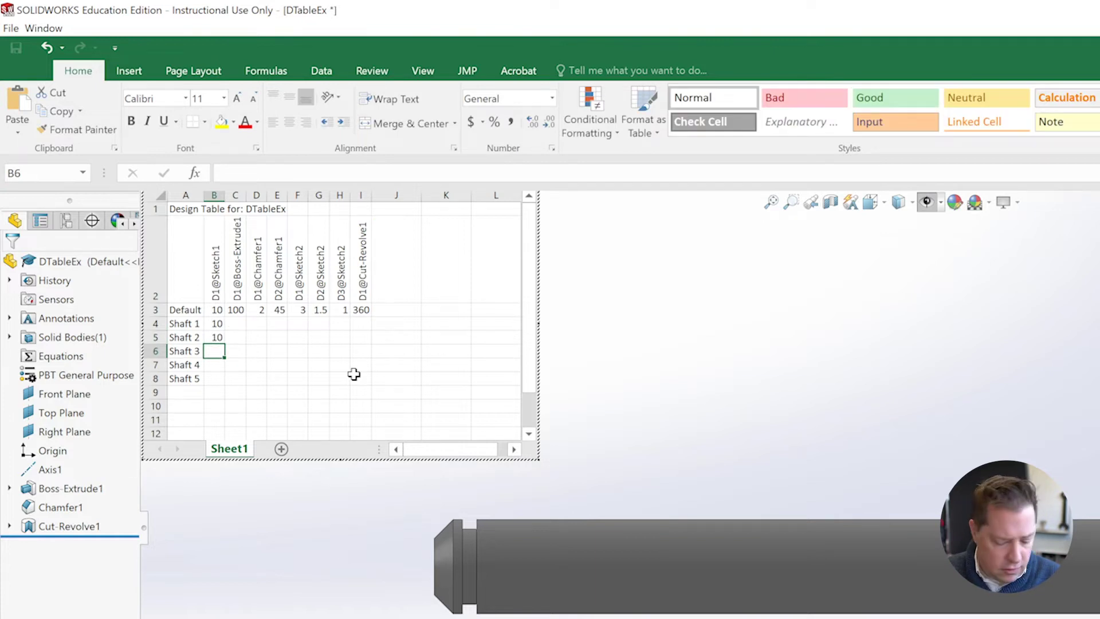
pyautogui.write('5')
pyautogui.press('Return')
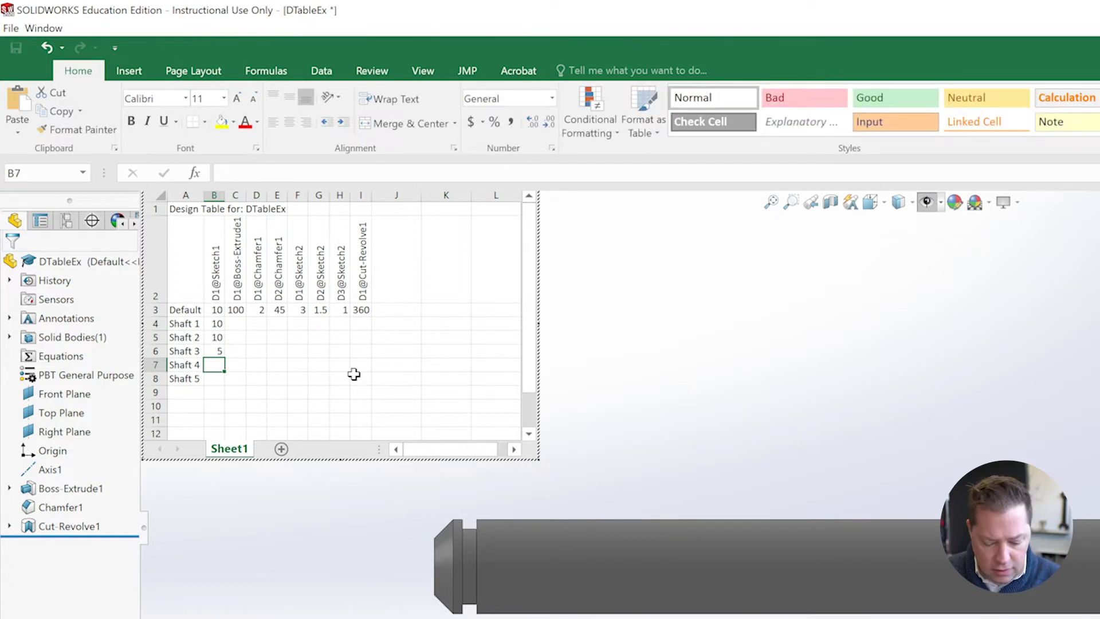
pyautogui.write('10')
pyautogui.press('Return')
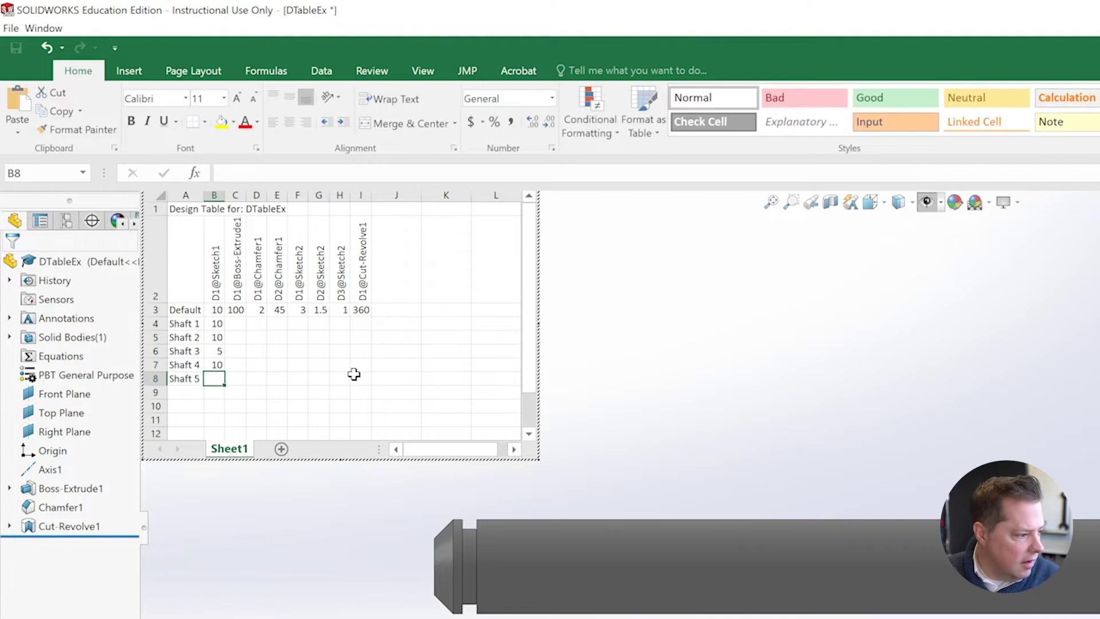
pyautogui.write('15')
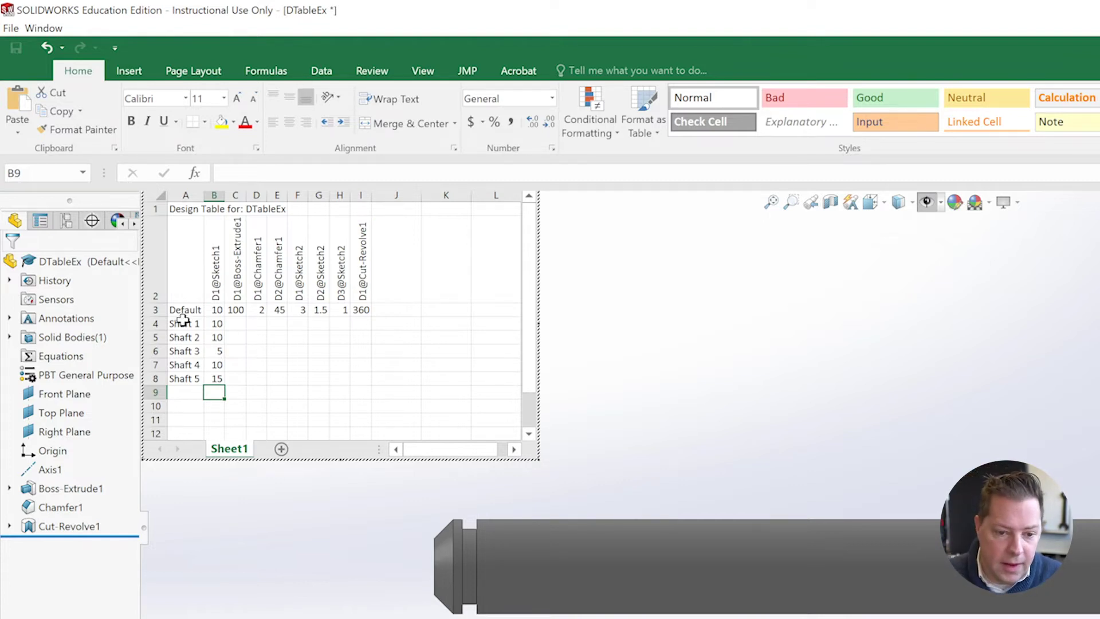
pyautogui.moveTo(216, 323); pyautogui.dragTo(289, 388)
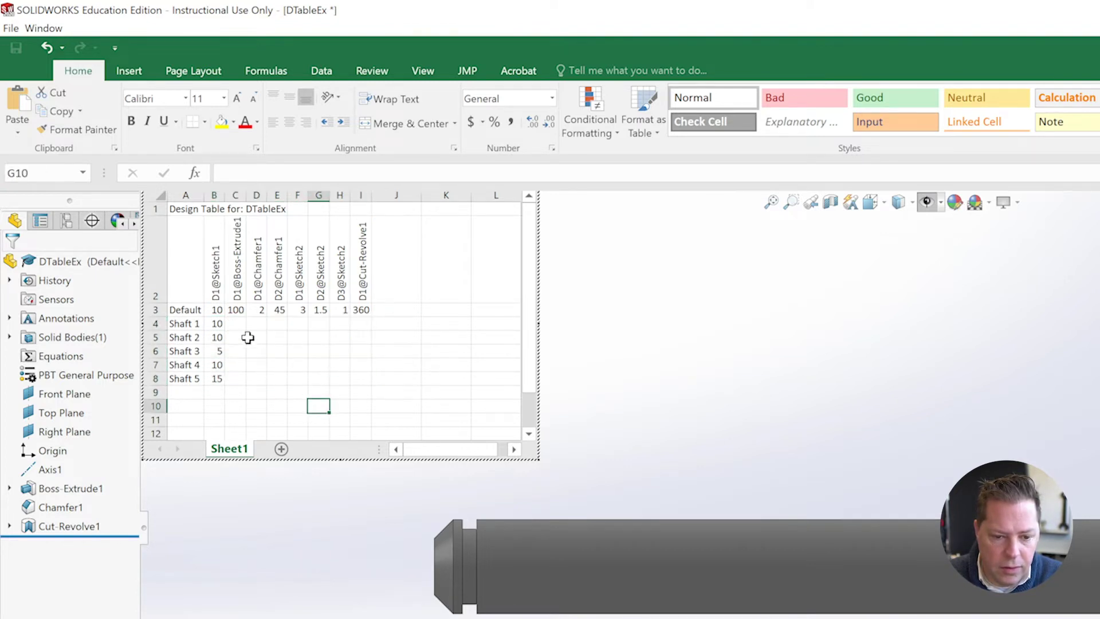
# Enter lengths 50, 50, 25, 100, 100 in column C, 1 in column D, 45 in column E
pyautogui.click(235, 324)
pyautogui.write('50')
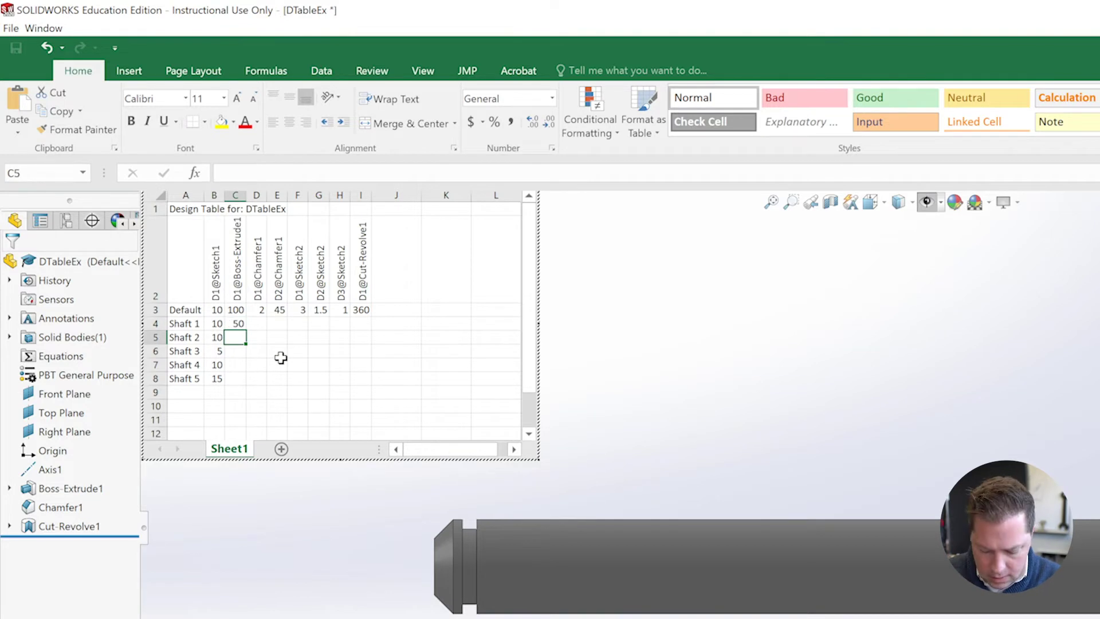
pyautogui.write(' 50 25 100 100')
pyautogui.press('Right')
pyautogui.hotkey('ctrl', 'Up')
pyautogui.press('Down')
pyautogui.write('1 1 1 1 1')
pyautogui.press('Right')
pyautogui.hotkey('ctrl', 'Up')
pyautogui.press('Down')
pyautogui.write('45 45 45 45 45')
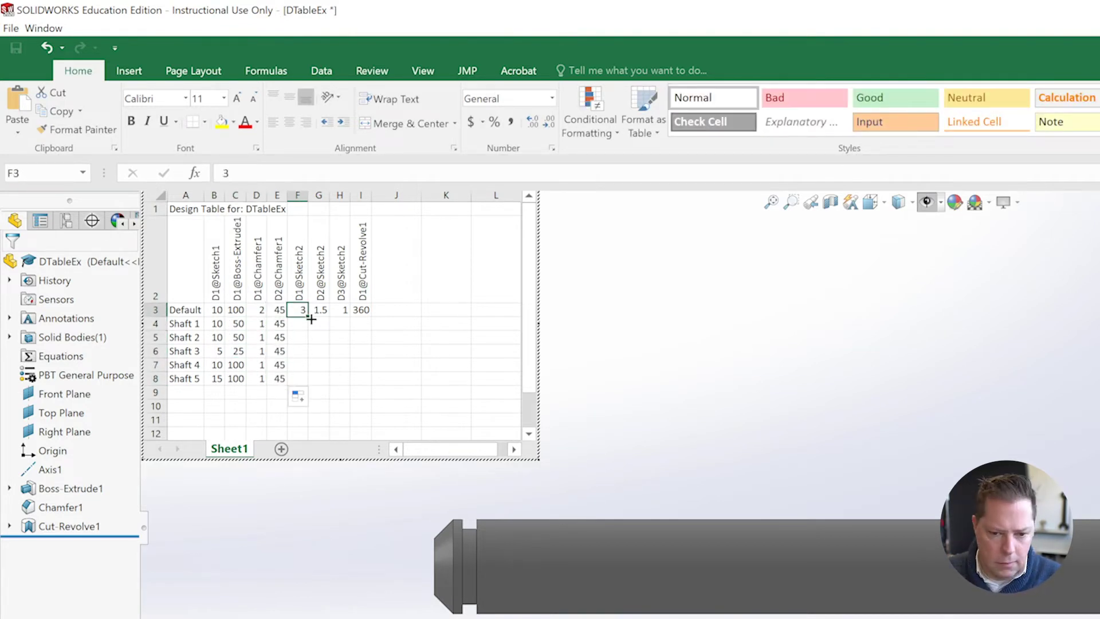
# Enter 3 for every row in column F, 1 in column G, and the groove value in H4
pyautogui.press('Right')
pyautogui.hotkey('ctrl', 'Up')
pyautogui.press('Down')
pyautogui.write('3 3 3 3 3')
pyautogui.press('Right')
pyautogui.hotkey('ctrl', 'Up')
pyautogui.press('Down')
pyautogui.write('1 1 1 1 1')
pyautogui.press('Right')
pyautogui.hotkey('ctrl', 'Up')
pyautogui.press('Down')
pyautogui.write('0.1')
# Copy H4's groove value down to row 8 and fill the 360 angle from I3 down
pyautogui.click(344, 323)
pyautogui.moveTo(359, 330); pyautogui.dragTo(357, 383)
pyautogui.click(370, 310)
pyautogui.doubleClick(380, 316)
pyautogui.click(442, 379)
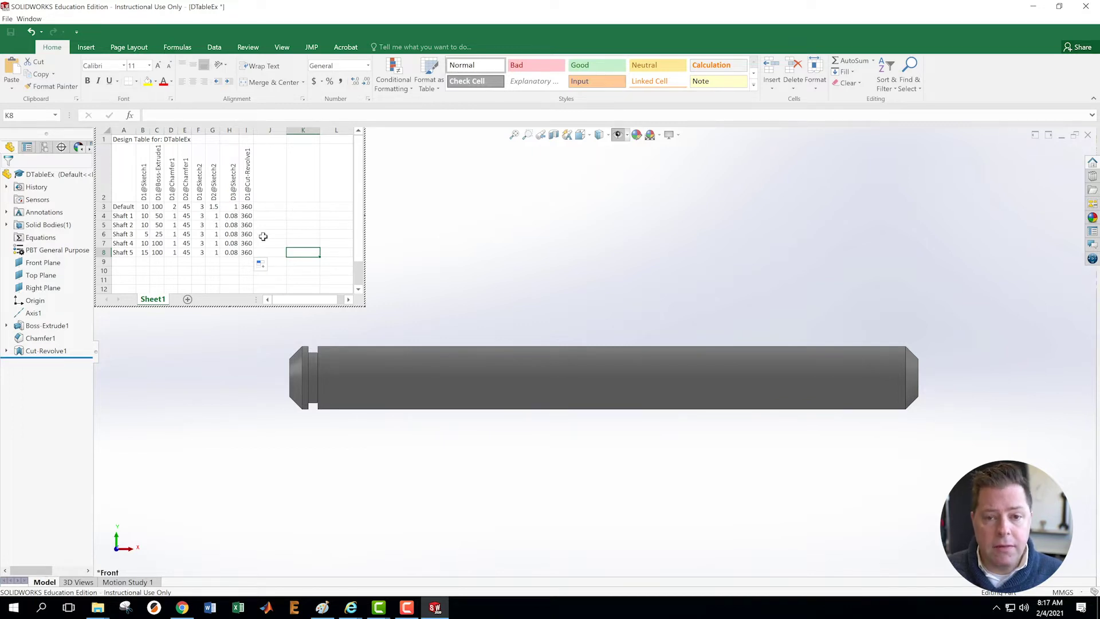
# Close the design table to generate configurations Shaft 1–5 and list them in ConfigurationManager
pyautogui.click(412, 233)
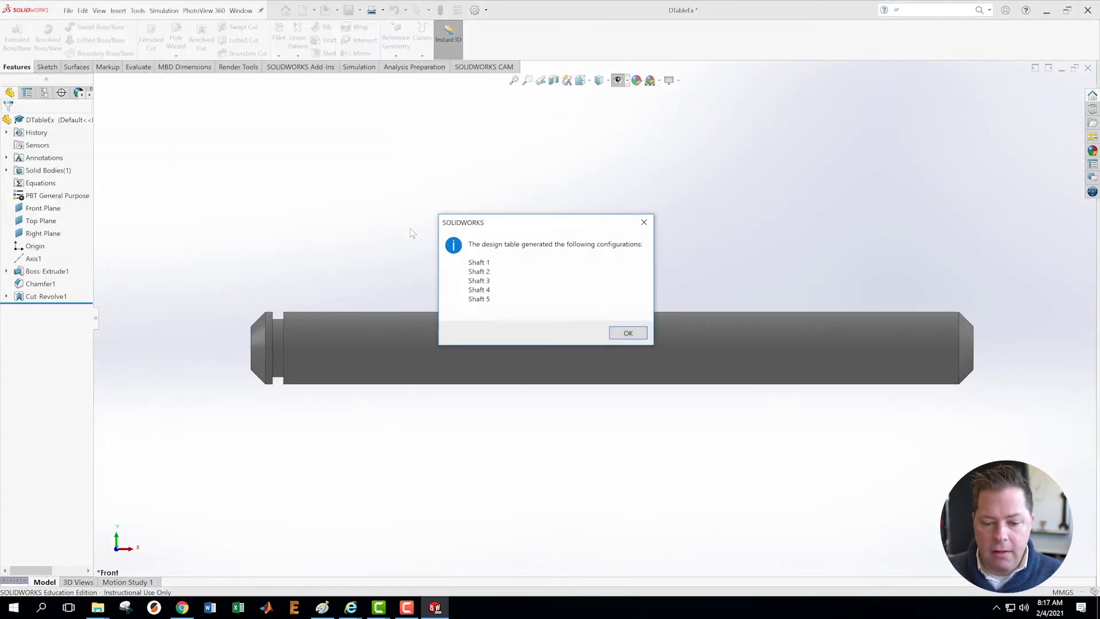
pyautogui.click(628, 333)
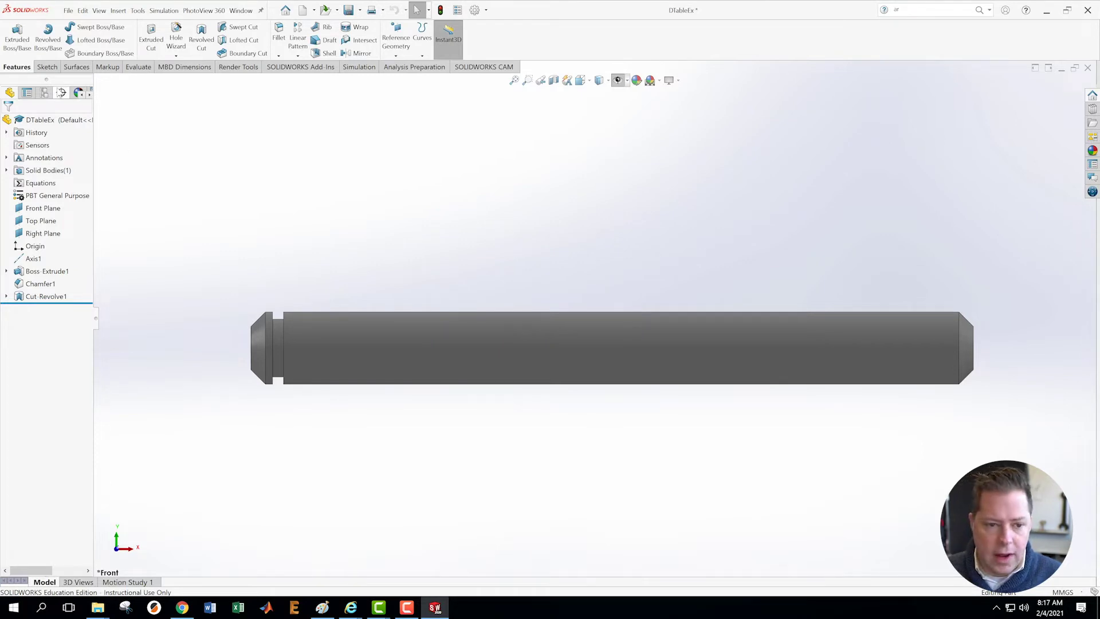
pyautogui.click(45, 92)
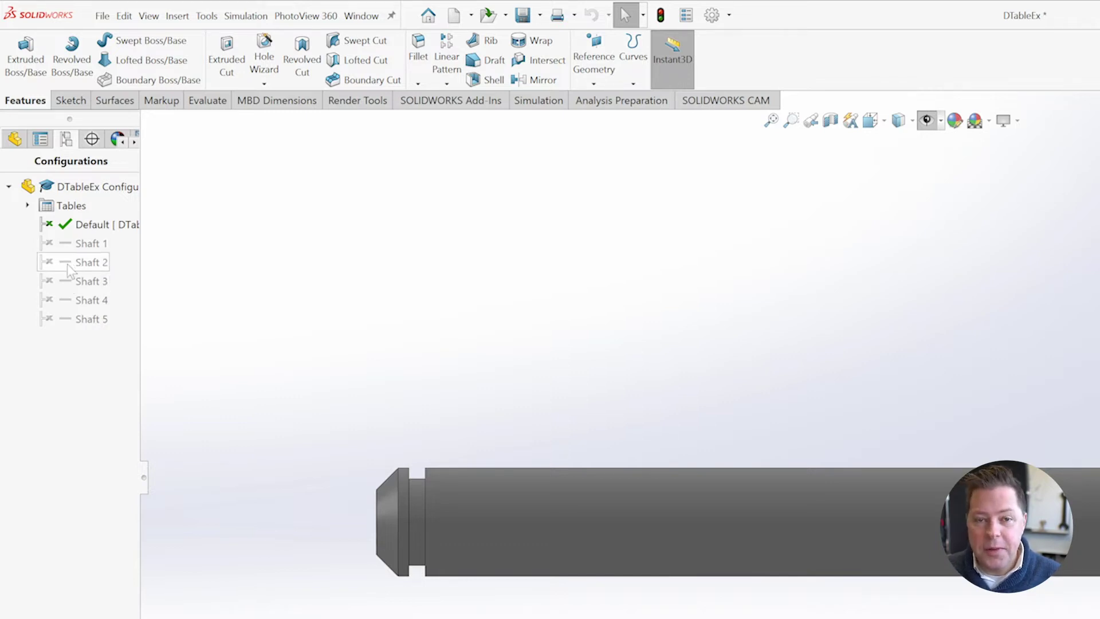
# Activate Shaft 1, 2, 3 and 4 in turn, then expand Tables to reveal the Design Table
pyautogui.doubleClick(80, 242)
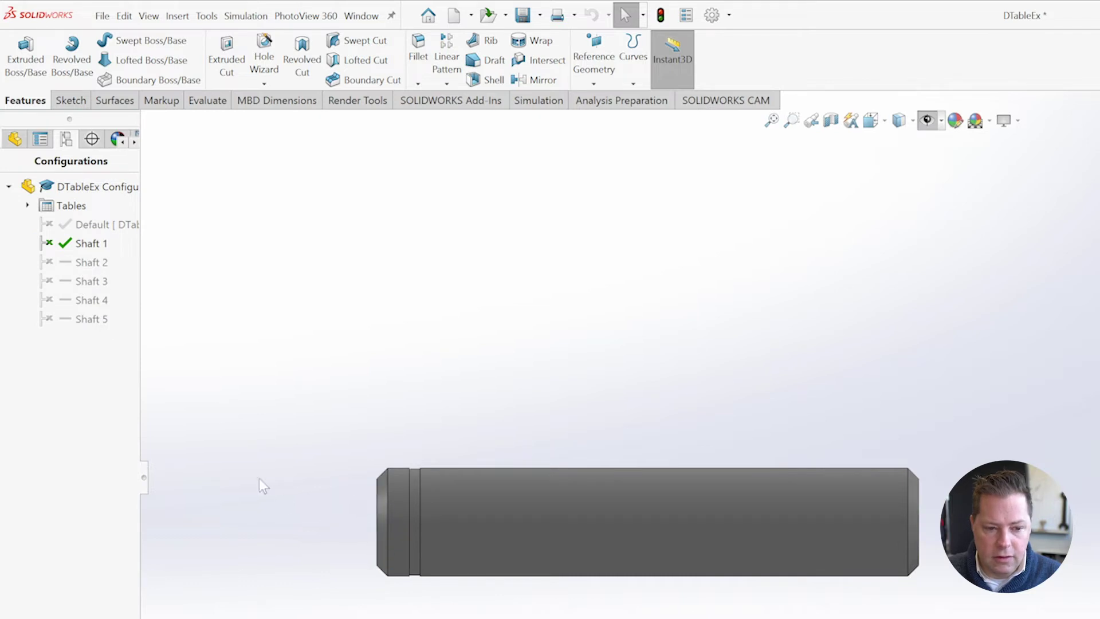
pyautogui.doubleClick(70, 262)
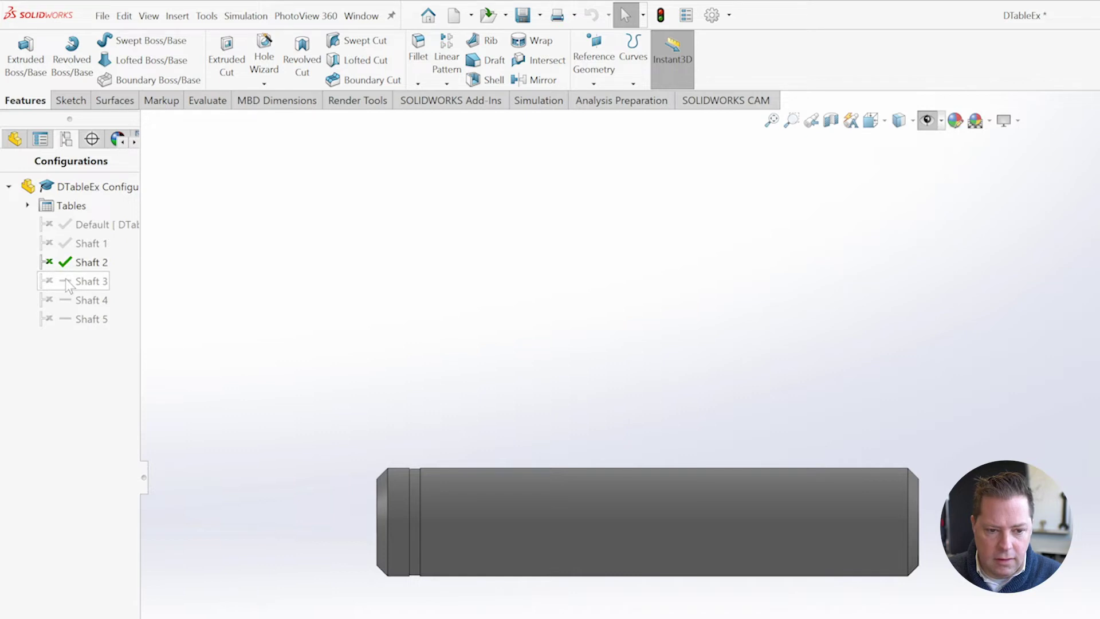
pyautogui.click(69, 283)
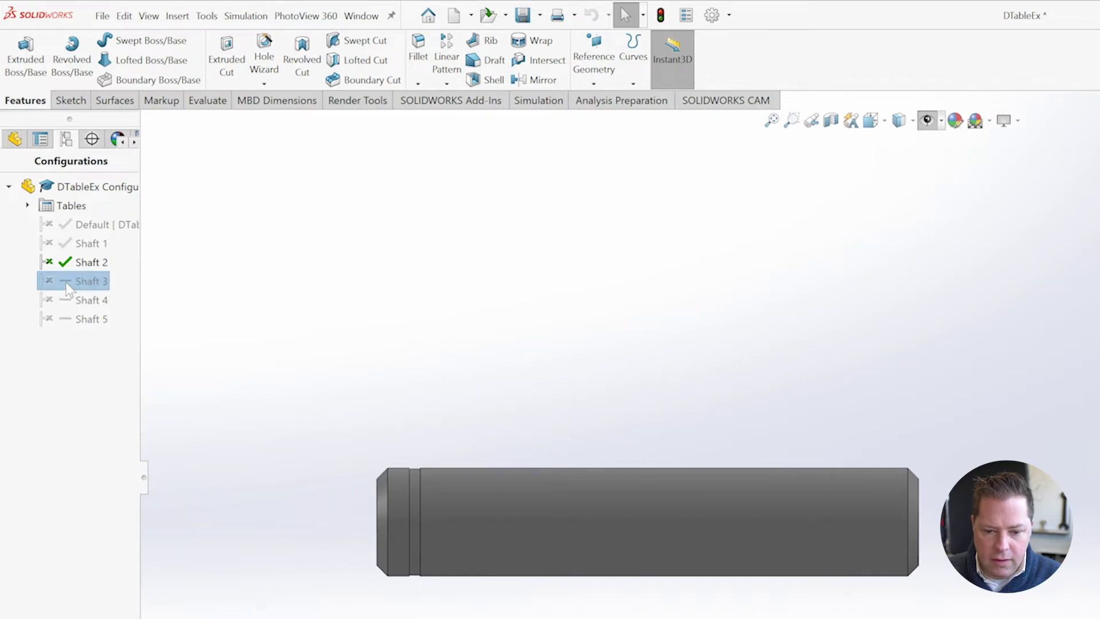
pyautogui.doubleClick(68, 284)
pyautogui.click(67, 301)
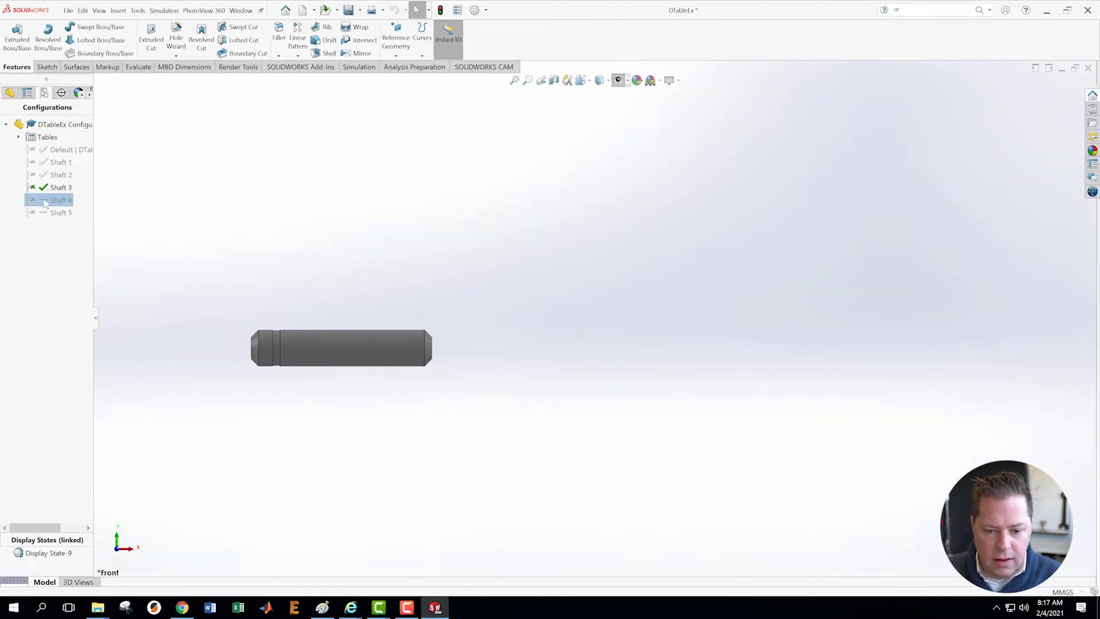
pyautogui.doubleClick(58, 200)
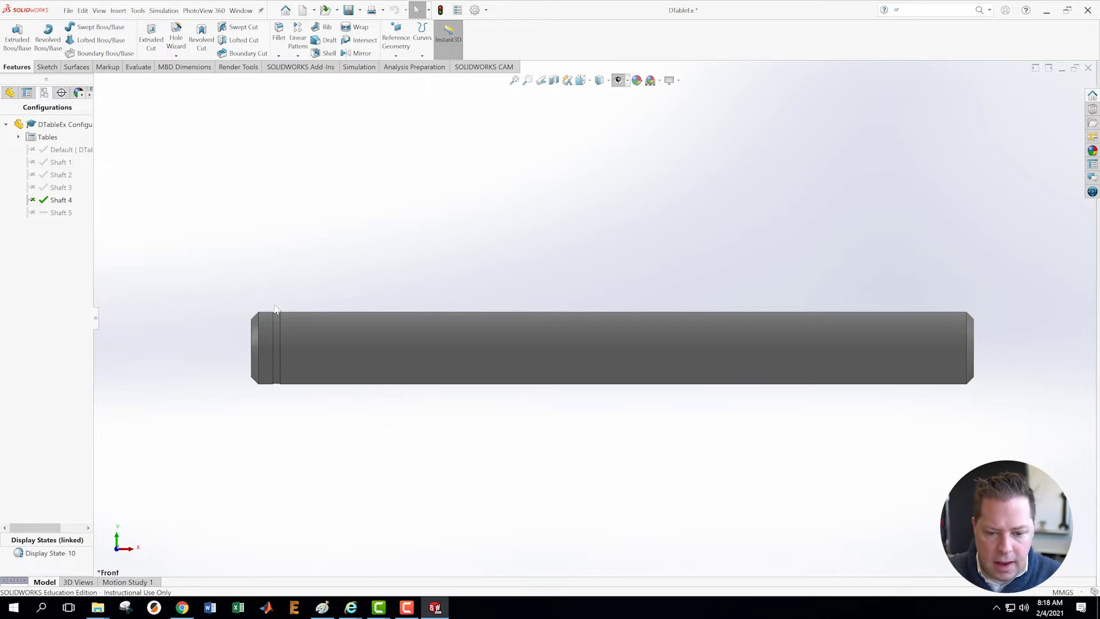
pyautogui.click(19, 137)
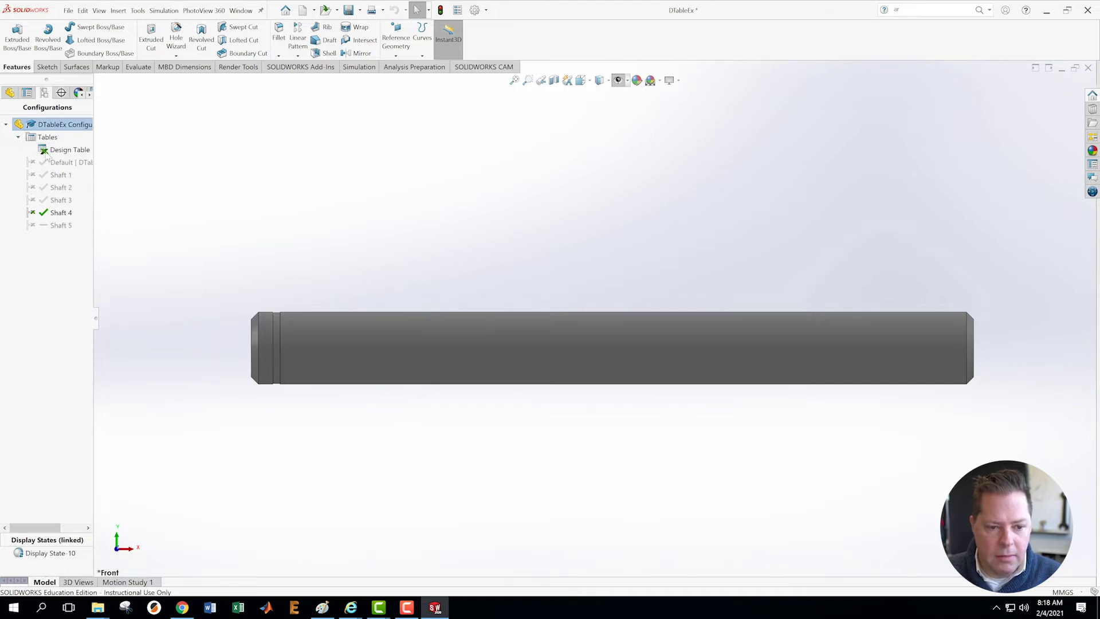
pyautogui.rightClick(55, 153)
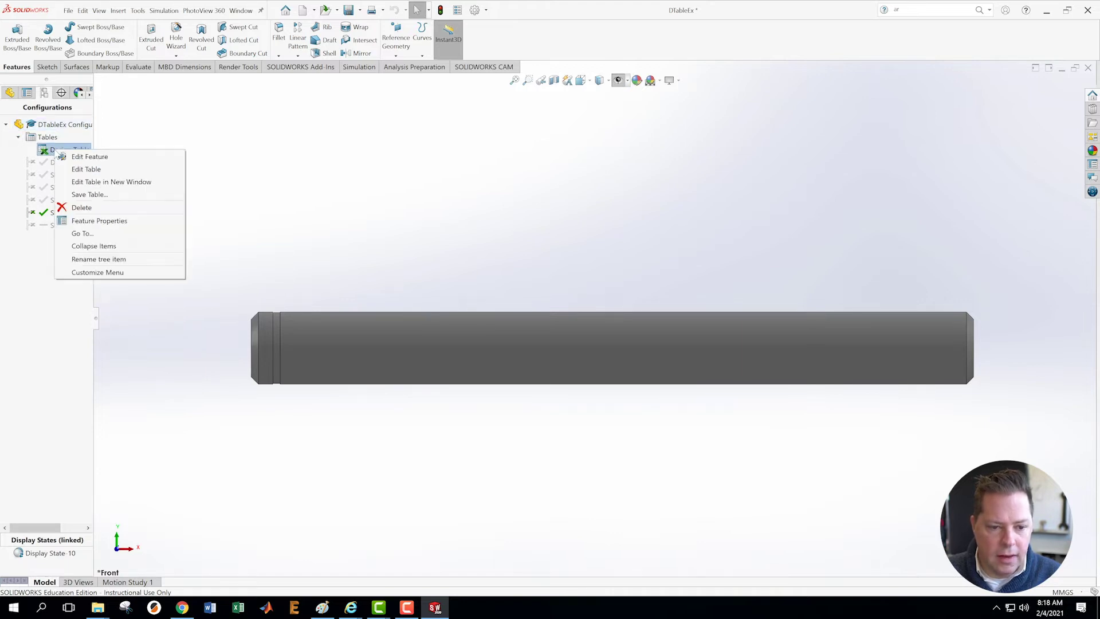
# Edit the design table so H4 reads 0.8 instead of 0.08, copy it down to H8, and close
pyautogui.click(83, 171)
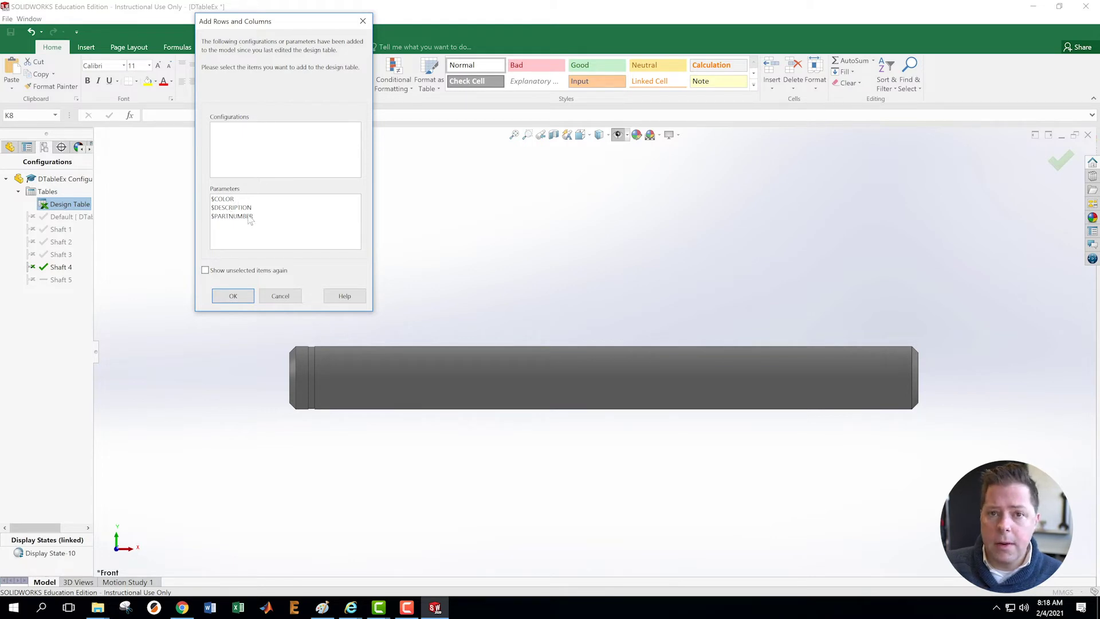
pyautogui.click(233, 296)
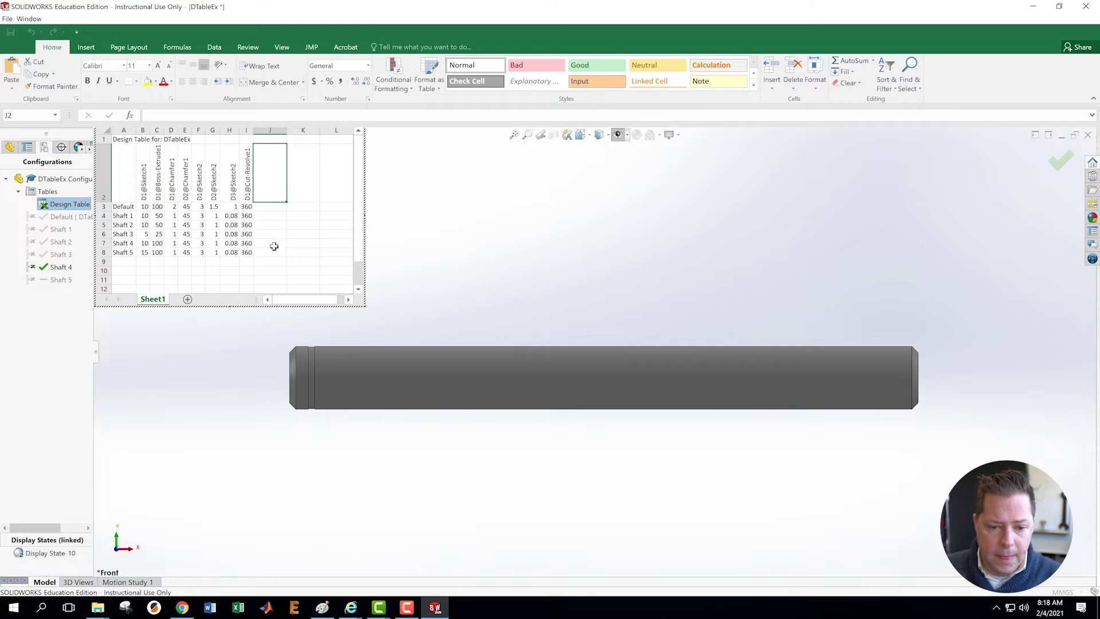
pyautogui.click(228, 215)
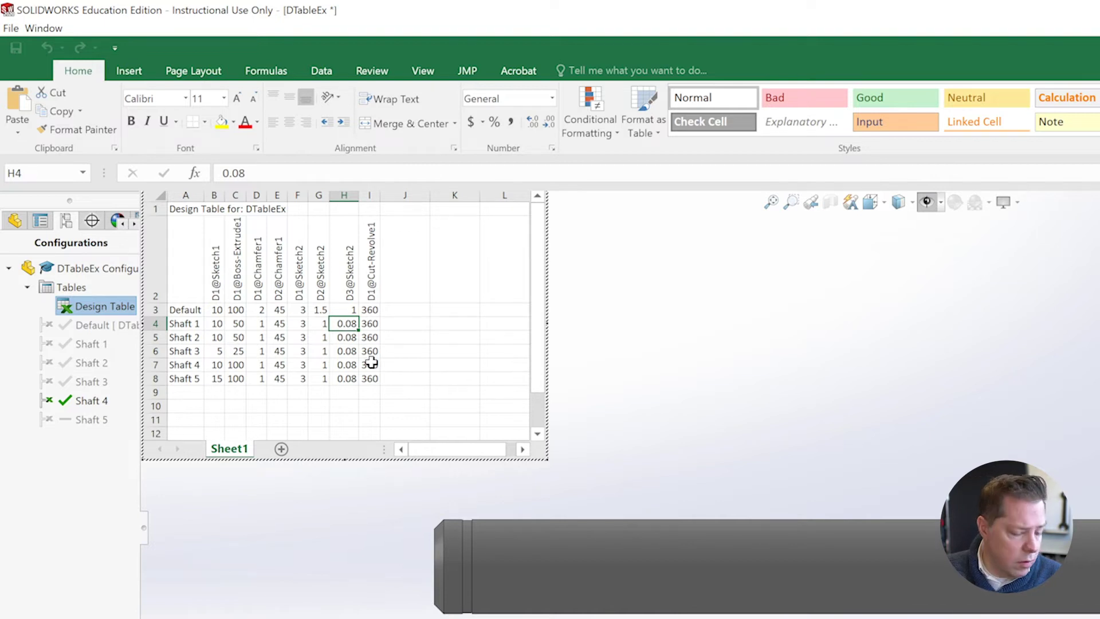
pyautogui.doubleClick(350, 324)
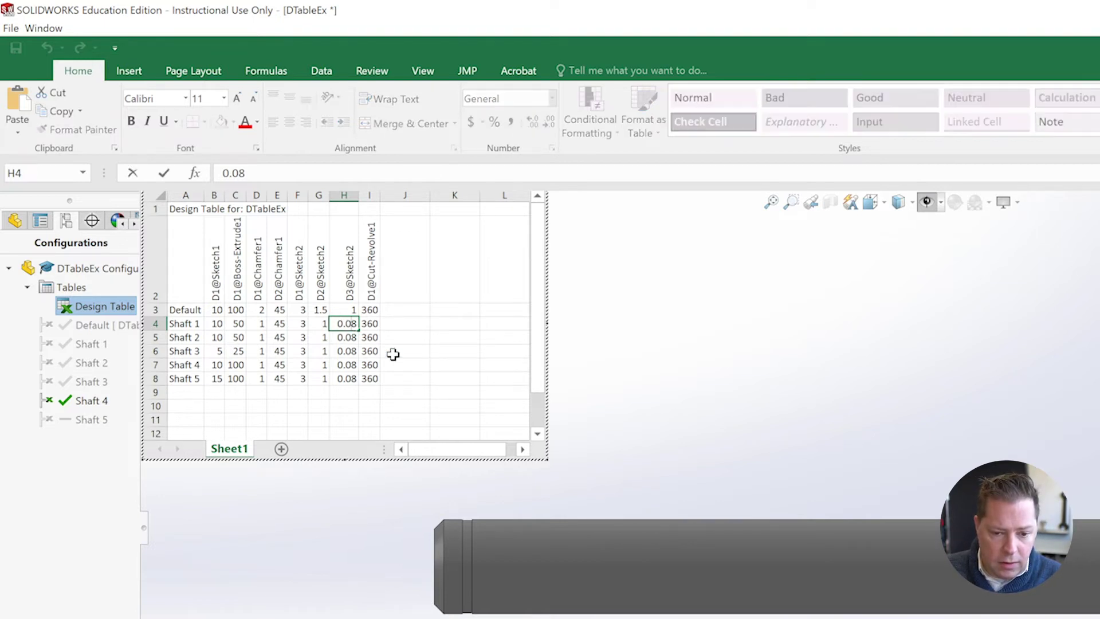
pyautogui.press('Return')
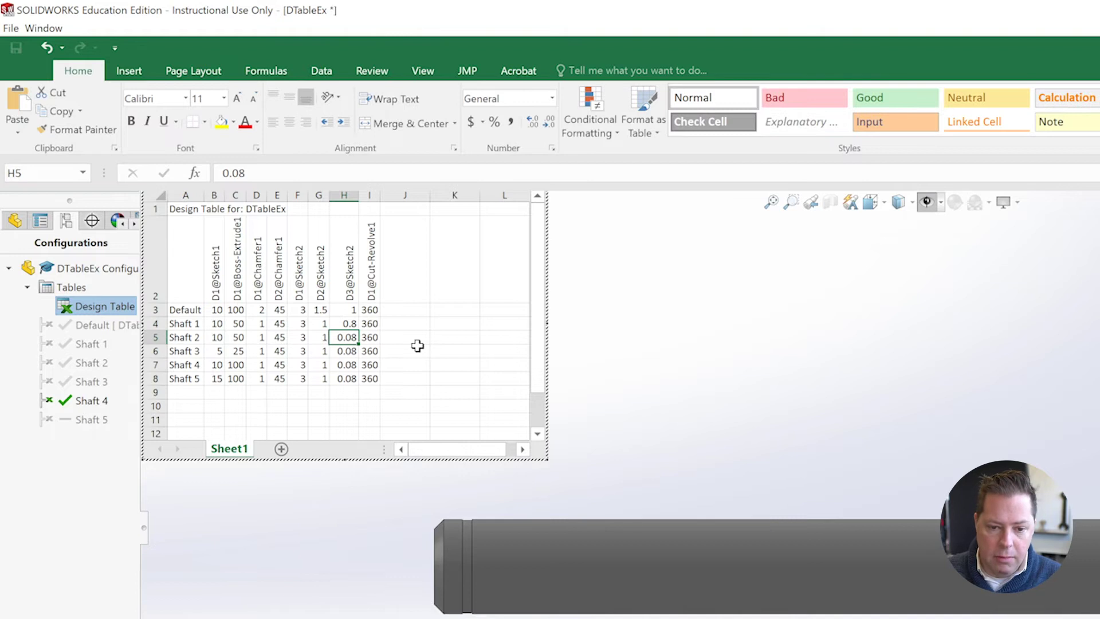
pyautogui.click(347, 325)
pyautogui.moveTo(358, 330); pyautogui.dragTo(359, 383)
pyautogui.click(338, 409)
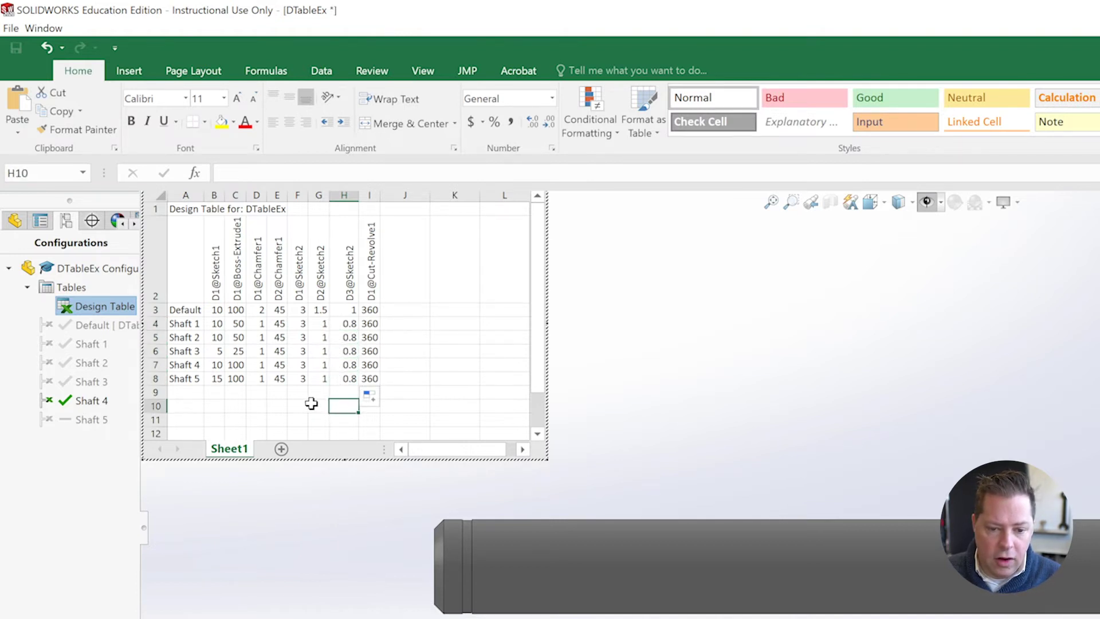
pyautogui.click(621, 439)
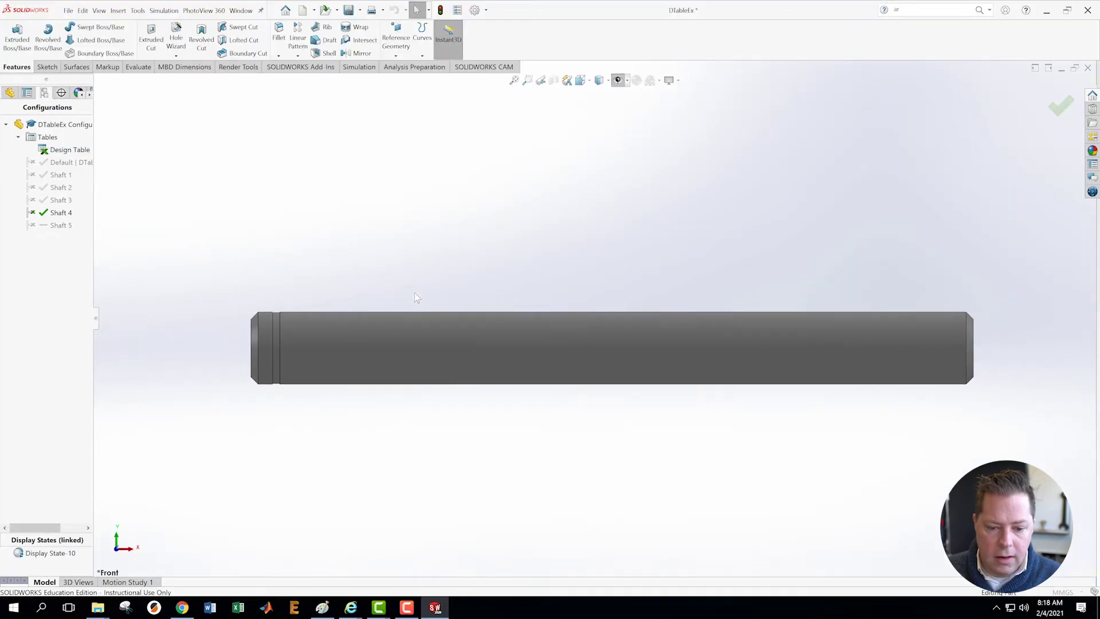
# Activate Shaft 5, Shaft 3, Shaft 2 and Shaft 1 in turn to check the 0.8 groove
pyautogui.click(310, 341)
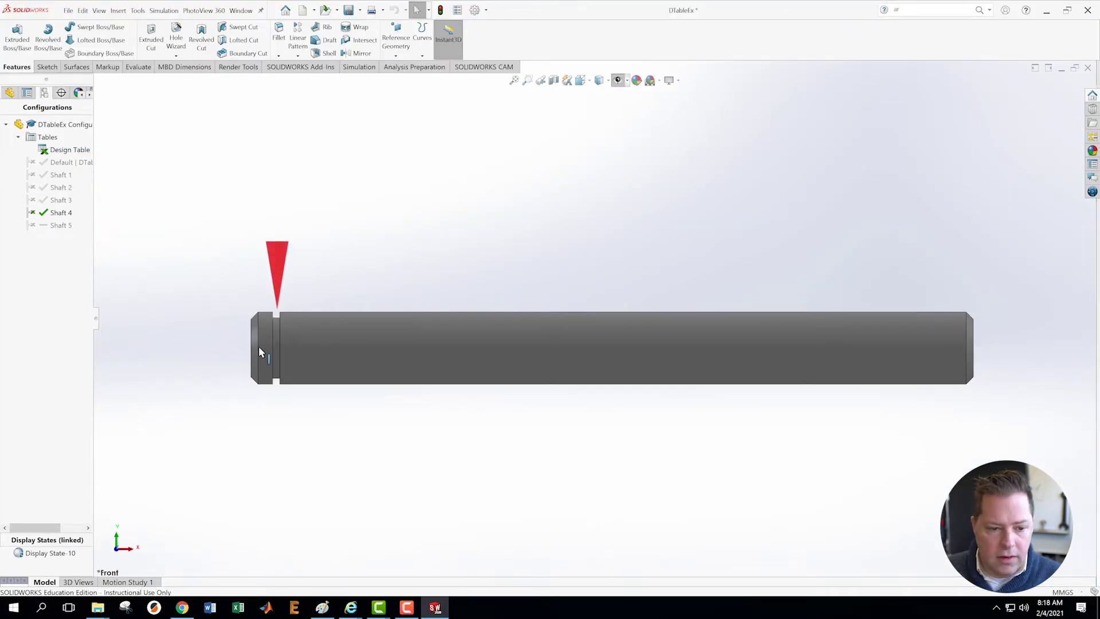
pyautogui.doubleClick(53, 226)
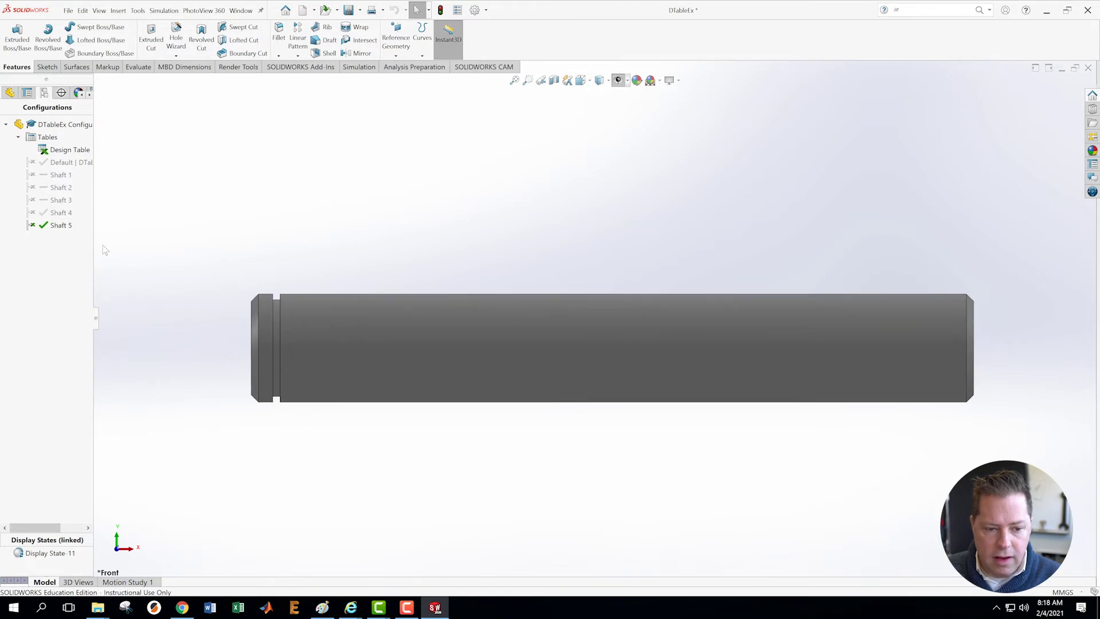
pyautogui.doubleClick(57, 200)
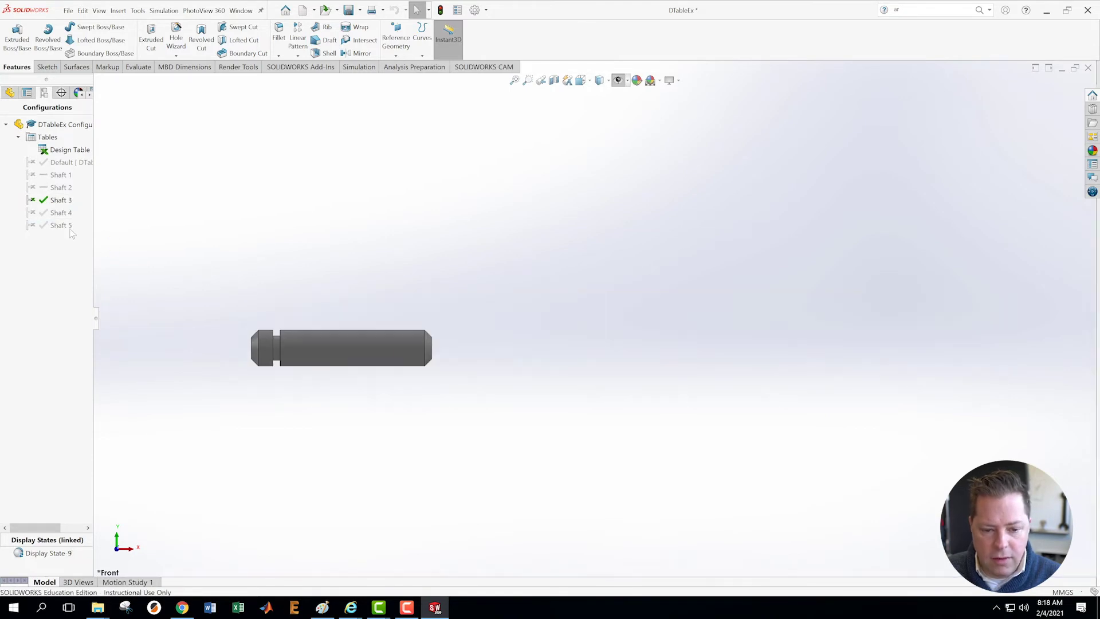
pyautogui.doubleClick(57, 187)
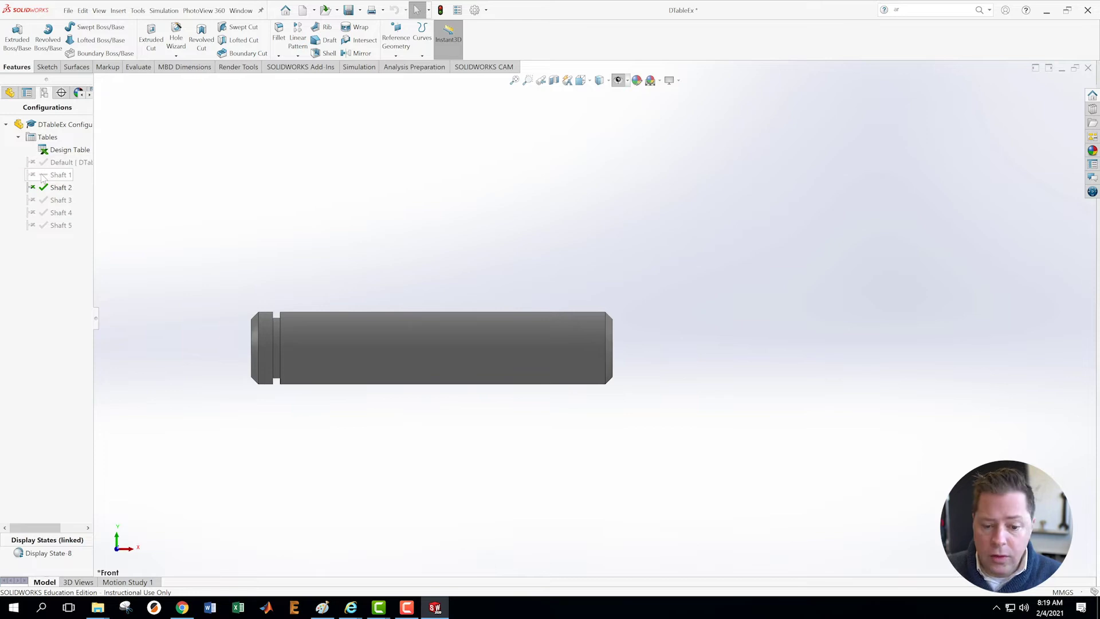
pyautogui.doubleClick(58, 175)
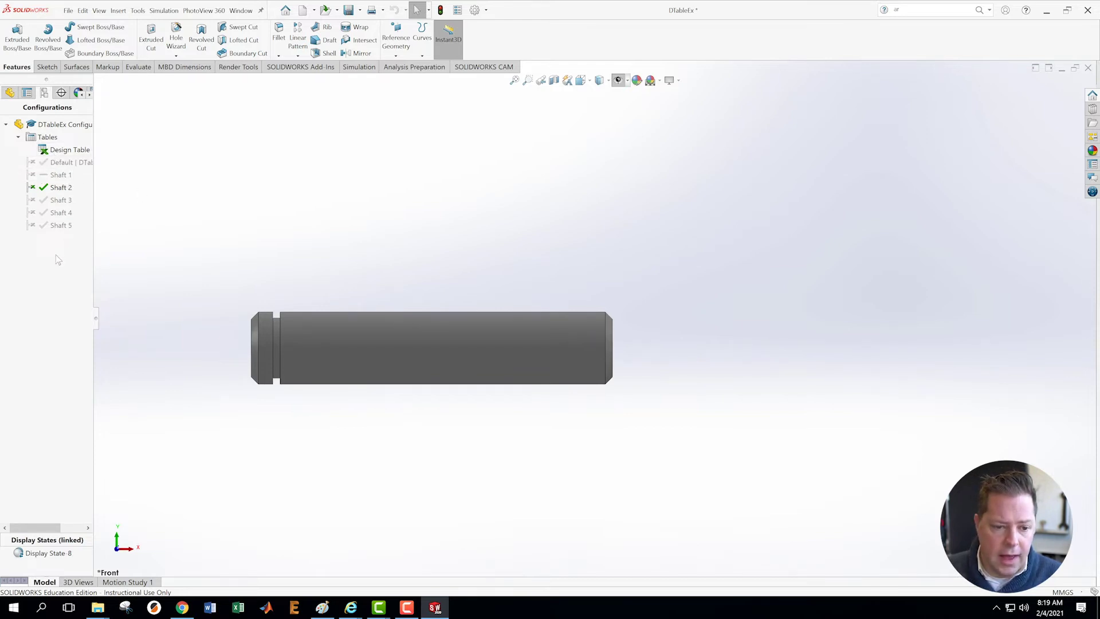
pyautogui.rightClick(55, 152)
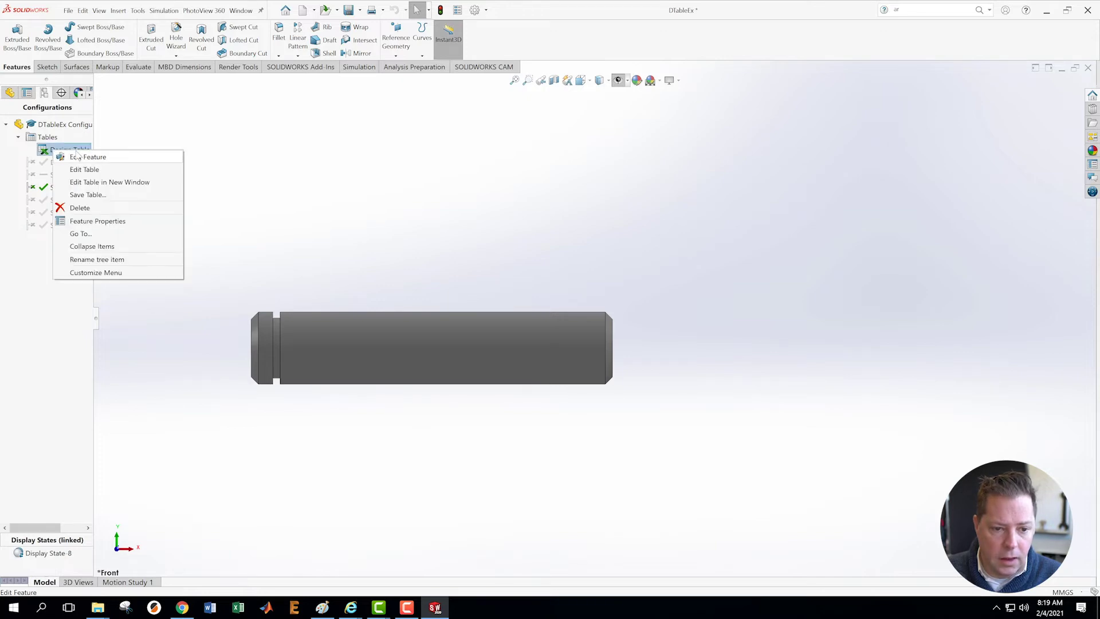
# Reopen the design table and enter the header $state@Cut-Revolve1 in cell J2
pyautogui.click(79, 170)
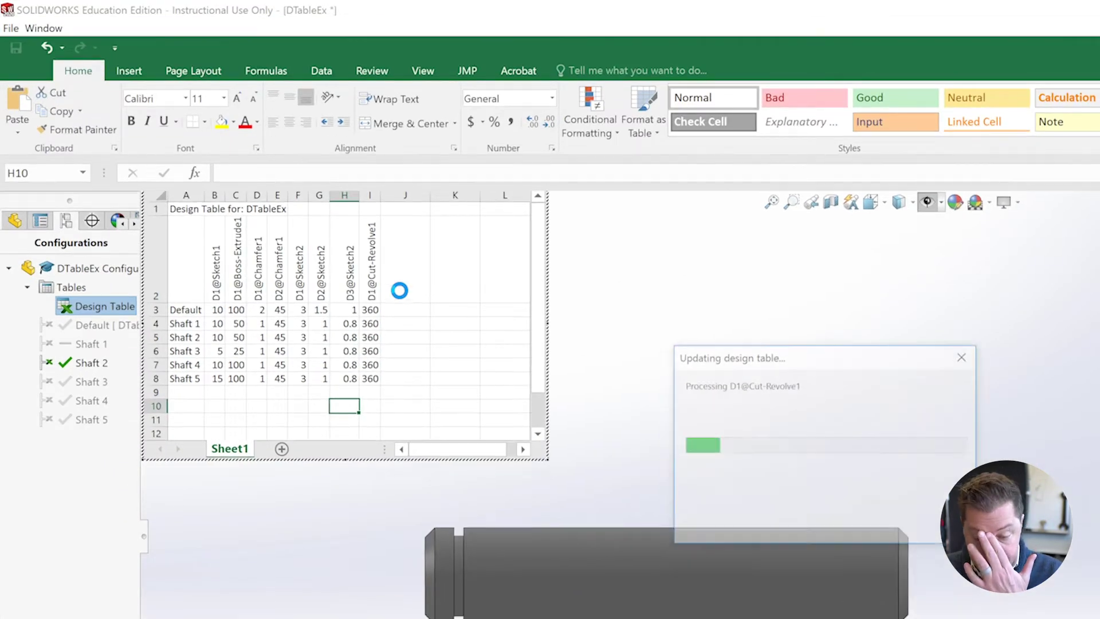
pyautogui.click(400, 291)
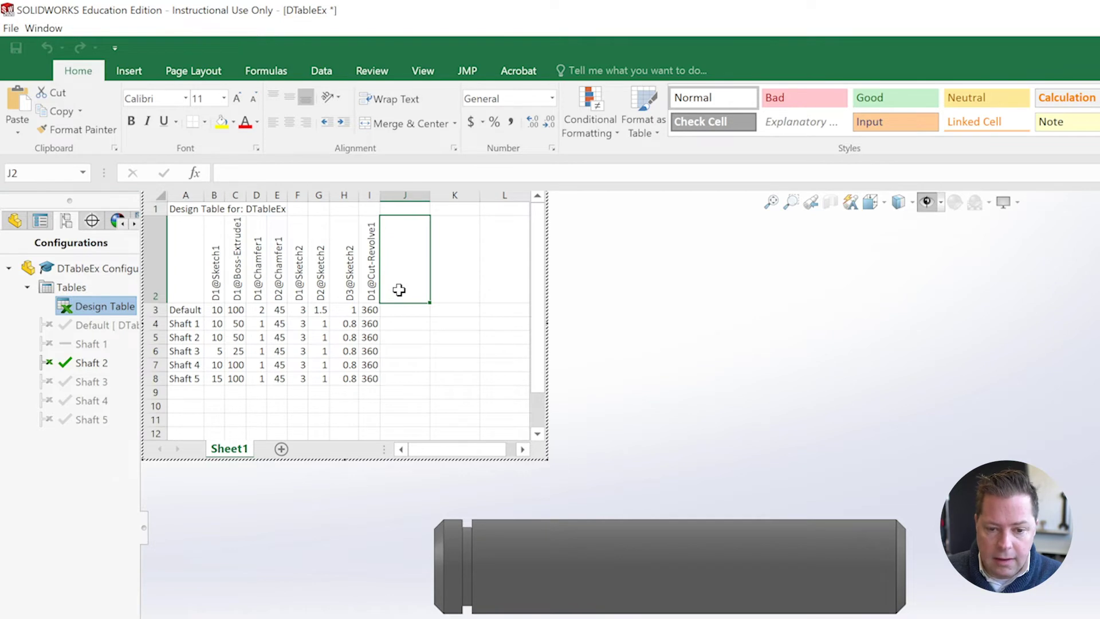
pyautogui.press('F2')
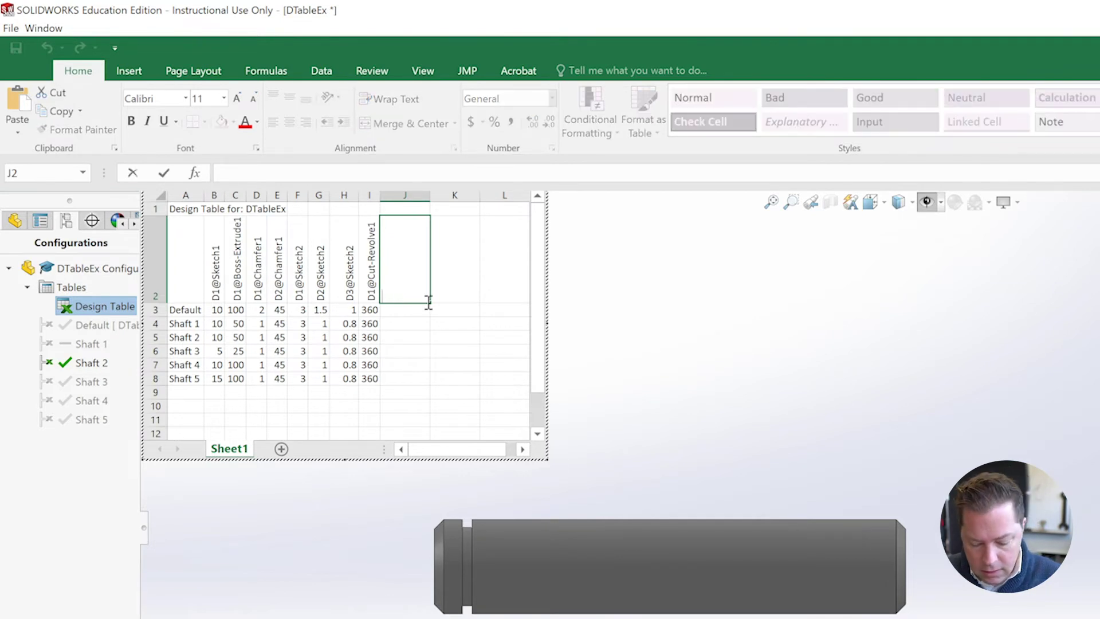
pyautogui.write('$st')
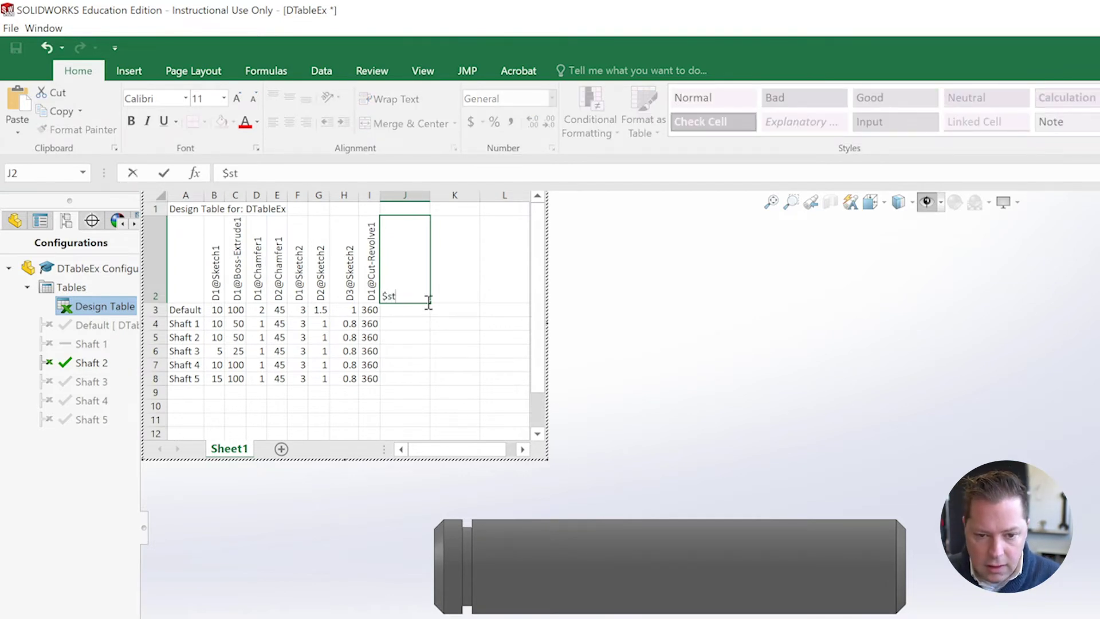
pyautogui.write('ate@')
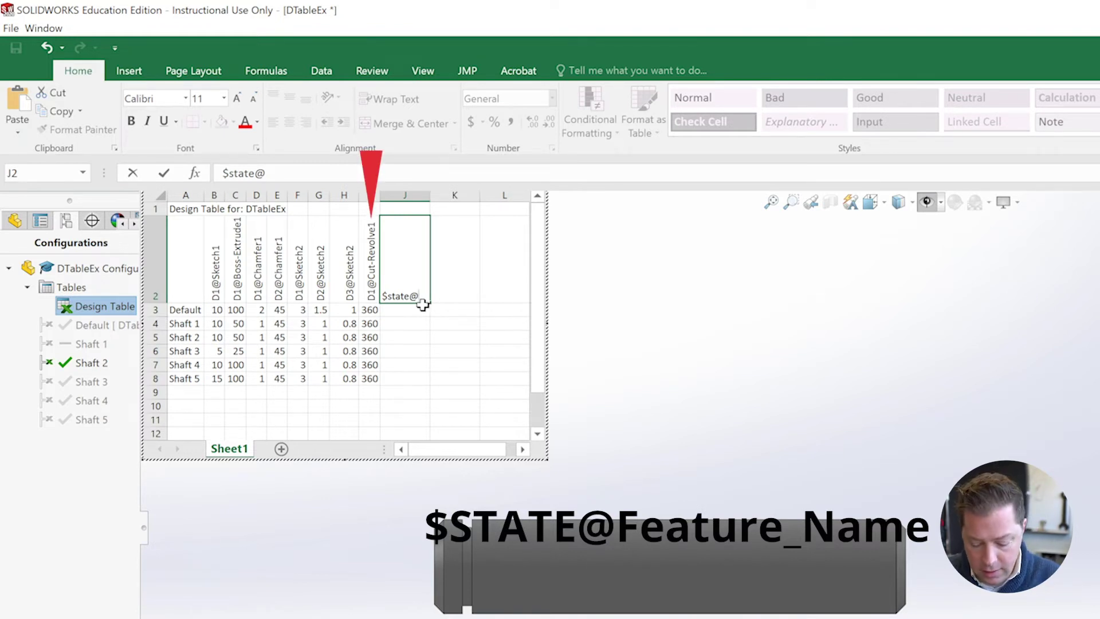
pyautogui.write('Cut-Revolve')
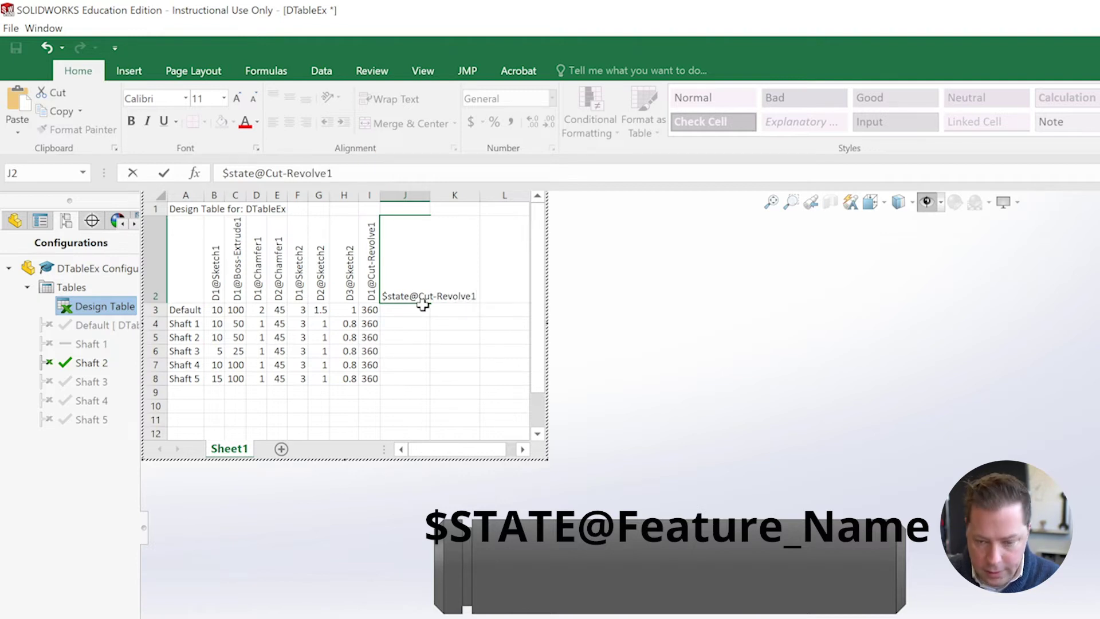
pyautogui.write('1')
pyautogui.press('Return')
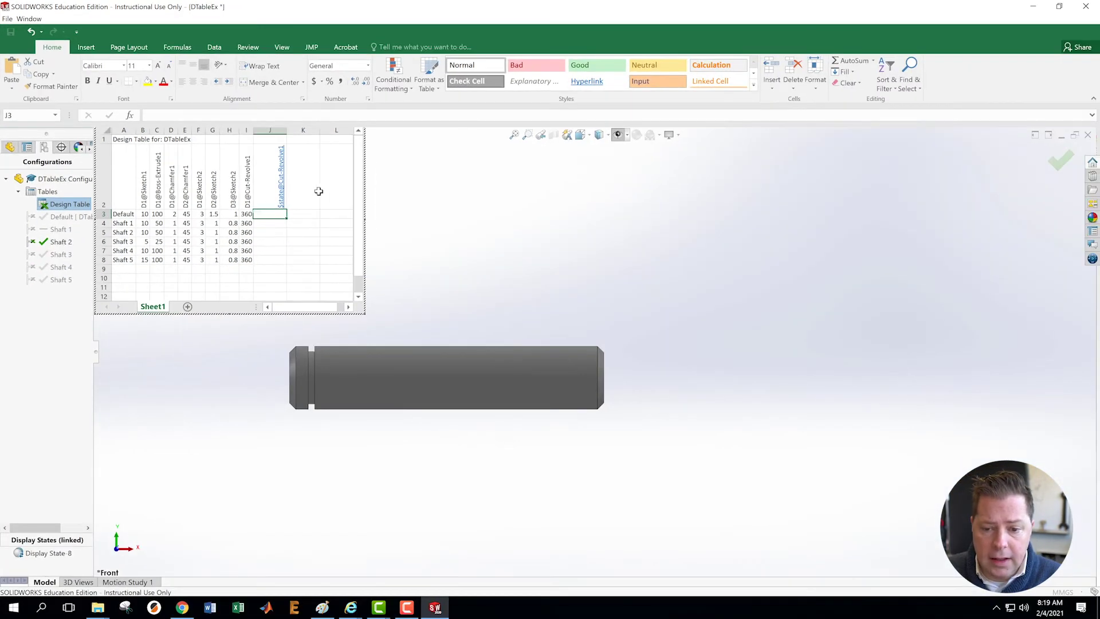
# Close the design table to rebuild the shaft, then reopen it for editing
pyautogui.click(439, 230)
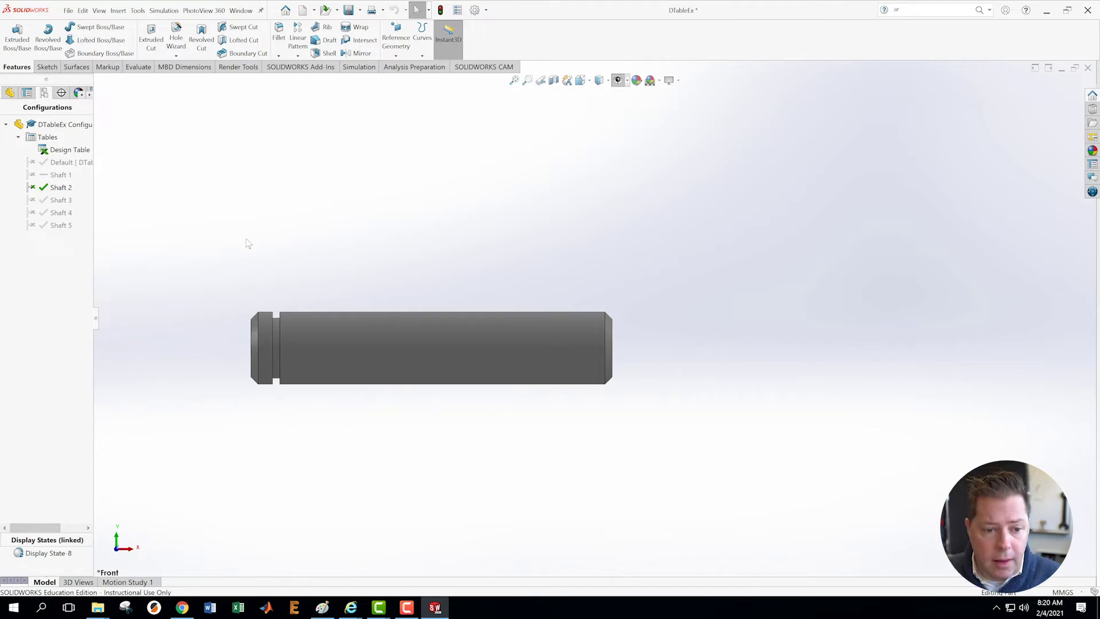
pyautogui.rightClick(64, 151)
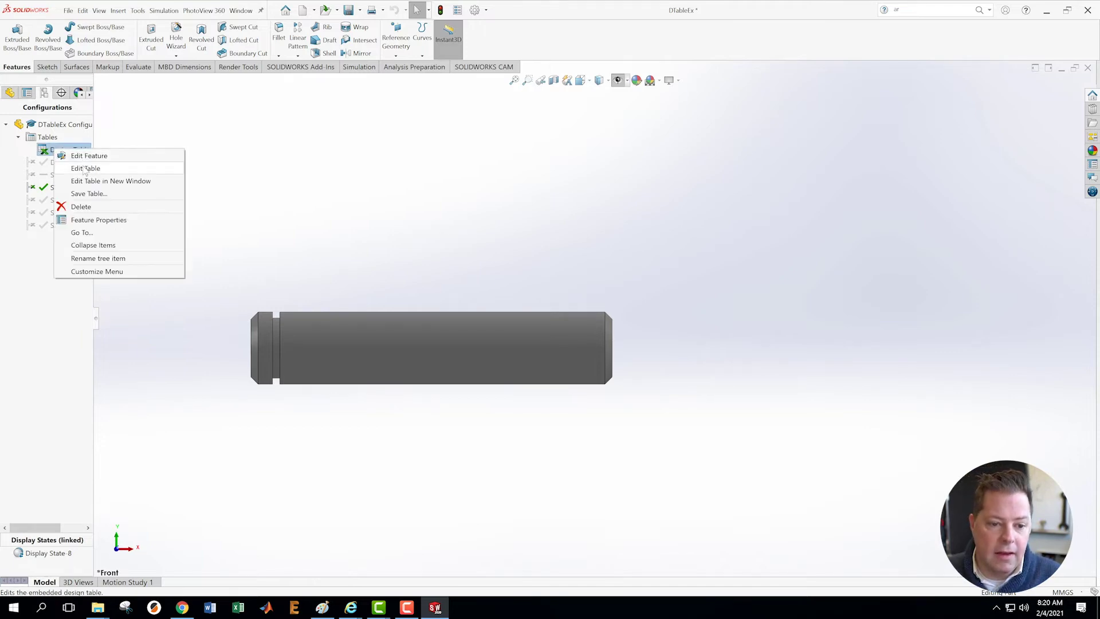
pyautogui.click(86, 168)
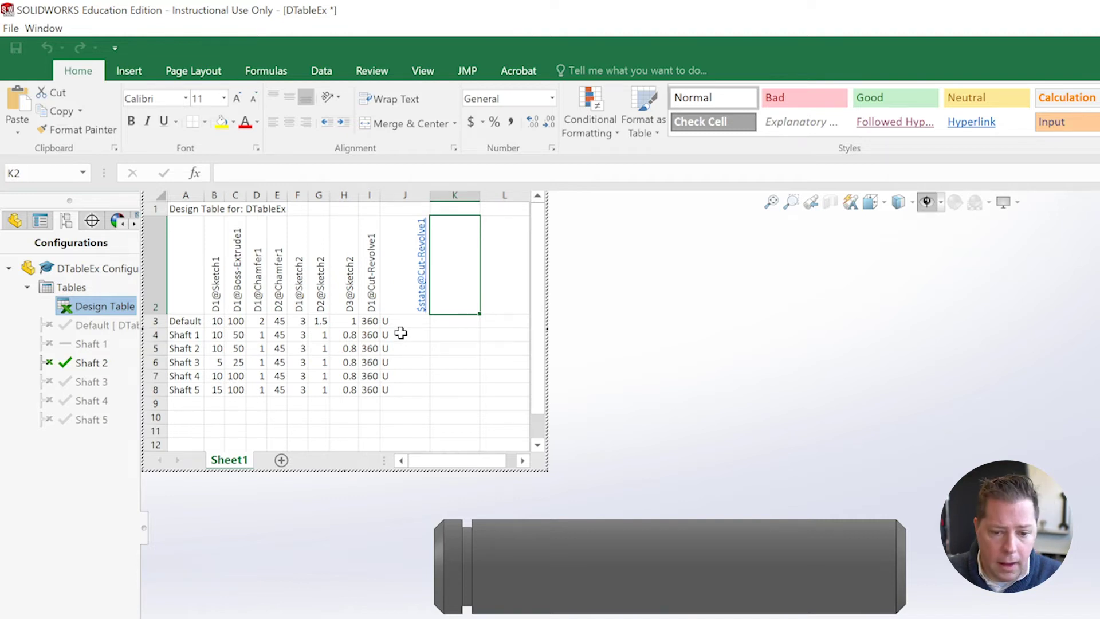
# Enter S in J4 and J6 to suppress the groove for Shaft 1 and Shaft 3, then close the table
pyautogui.click(400, 333)
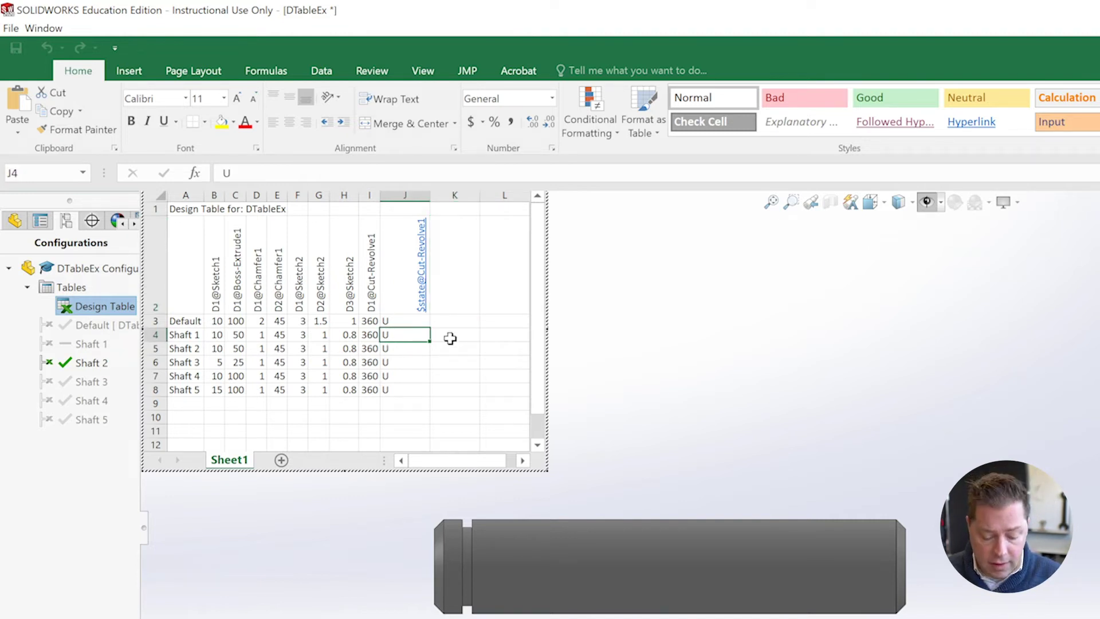
pyautogui.write('S')
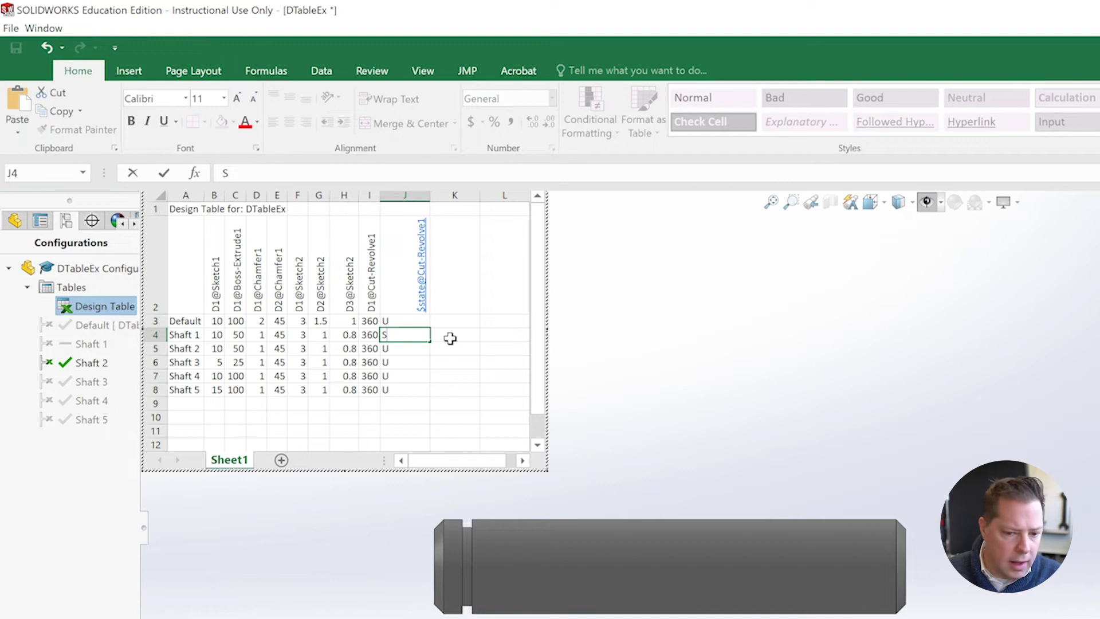
pyautogui.press('Return')
pyautogui.click(391, 365)
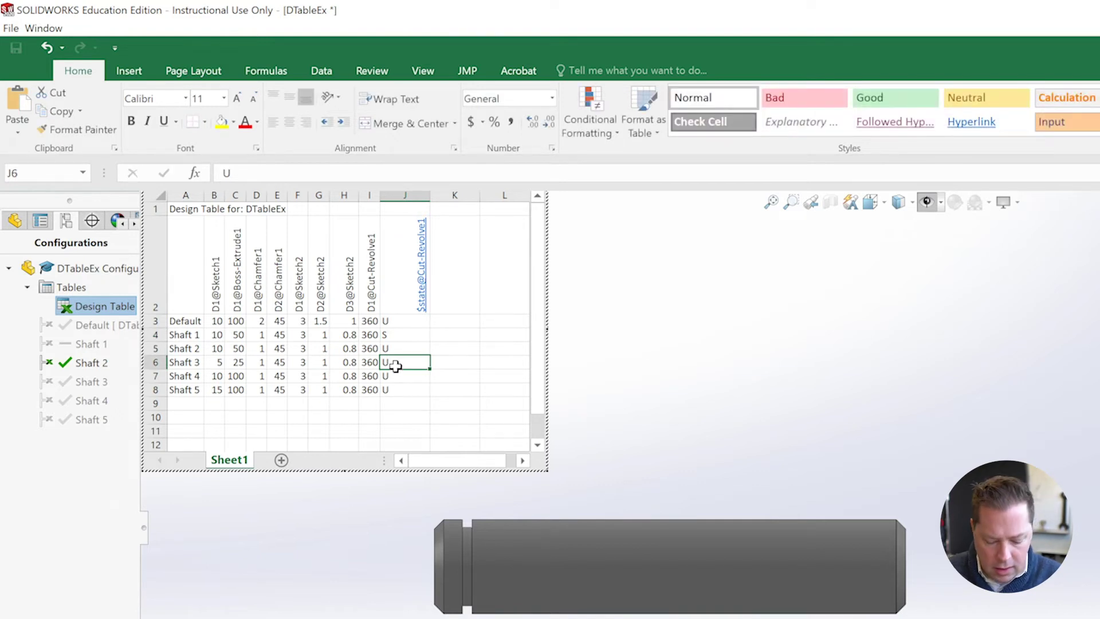
pyautogui.write('S')
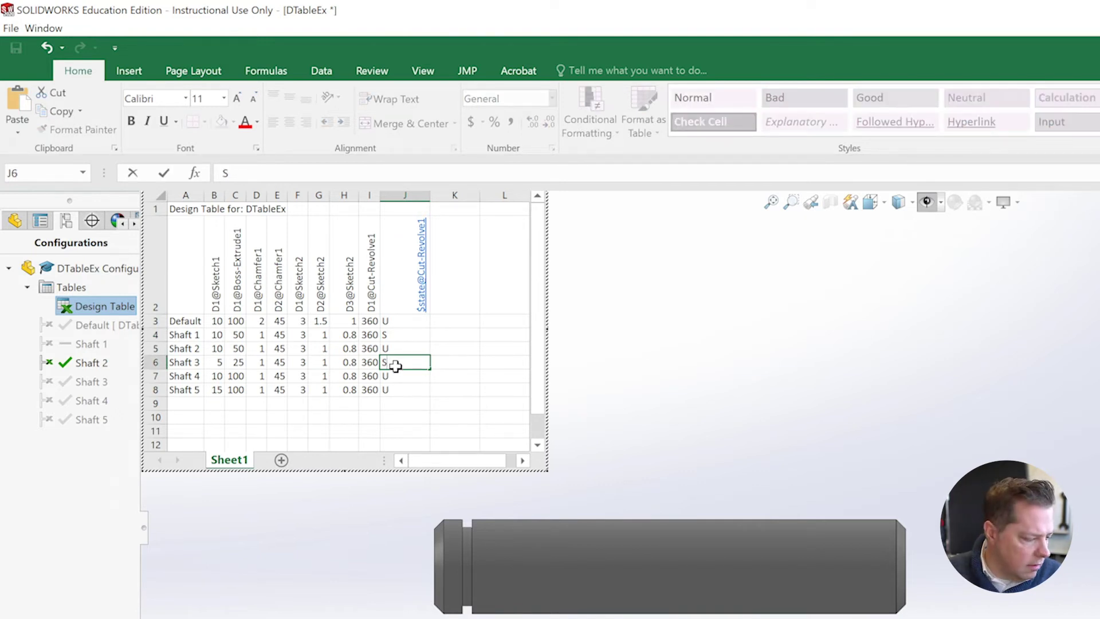
pyautogui.press('Return')
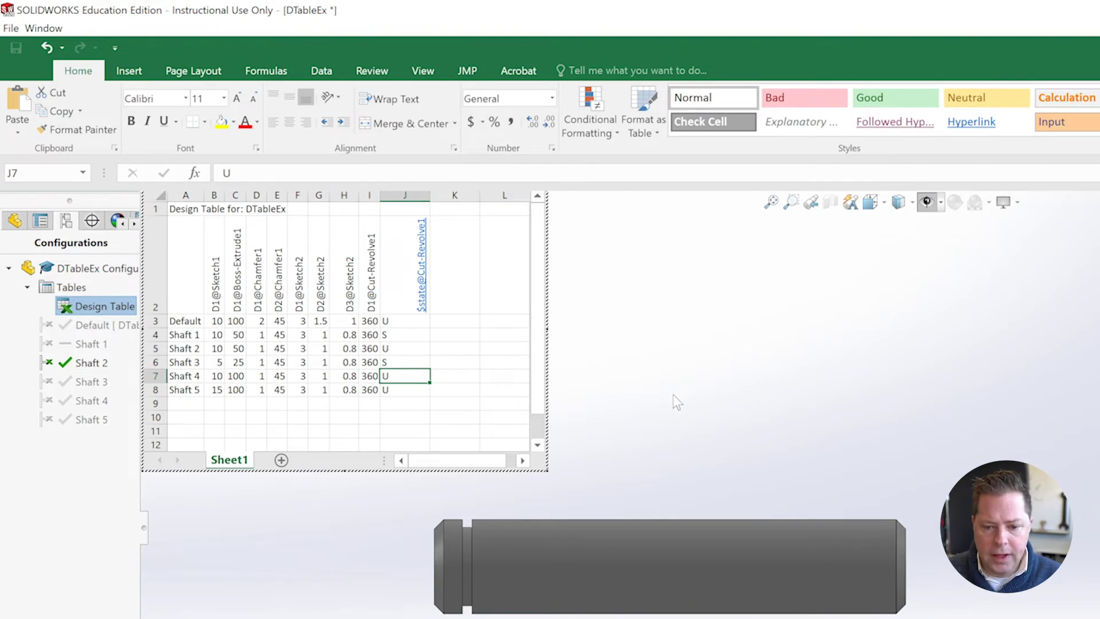
pyautogui.click(676, 402)
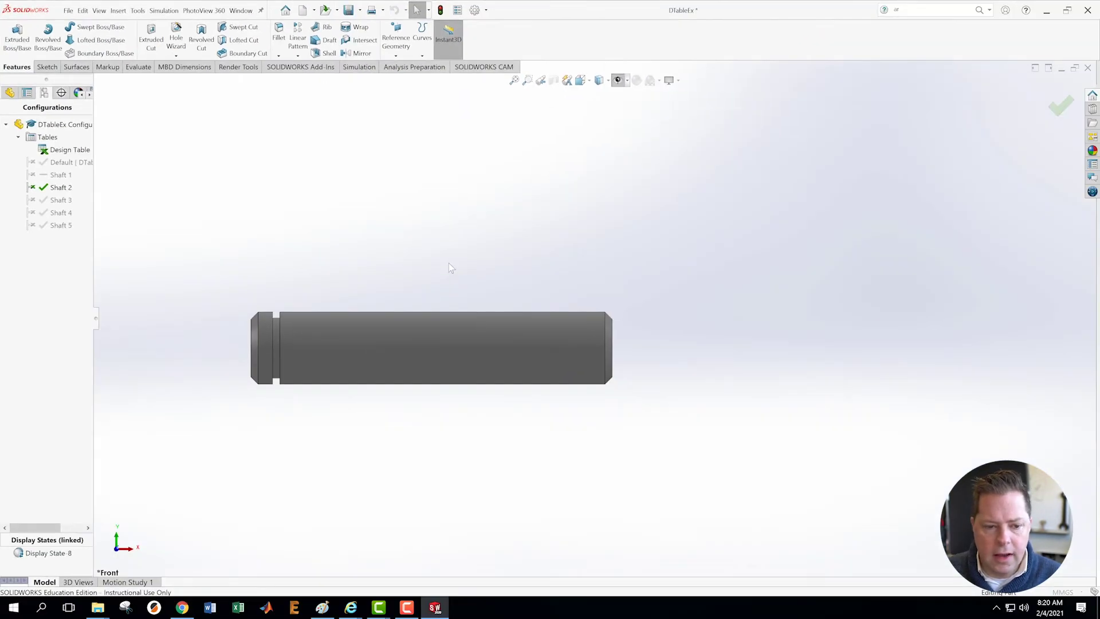
# Activate Shaft 1 through Shaft 5 in turn in the ConfigurationManager, ending on Shaft 5
pyautogui.doubleClick(59, 175)
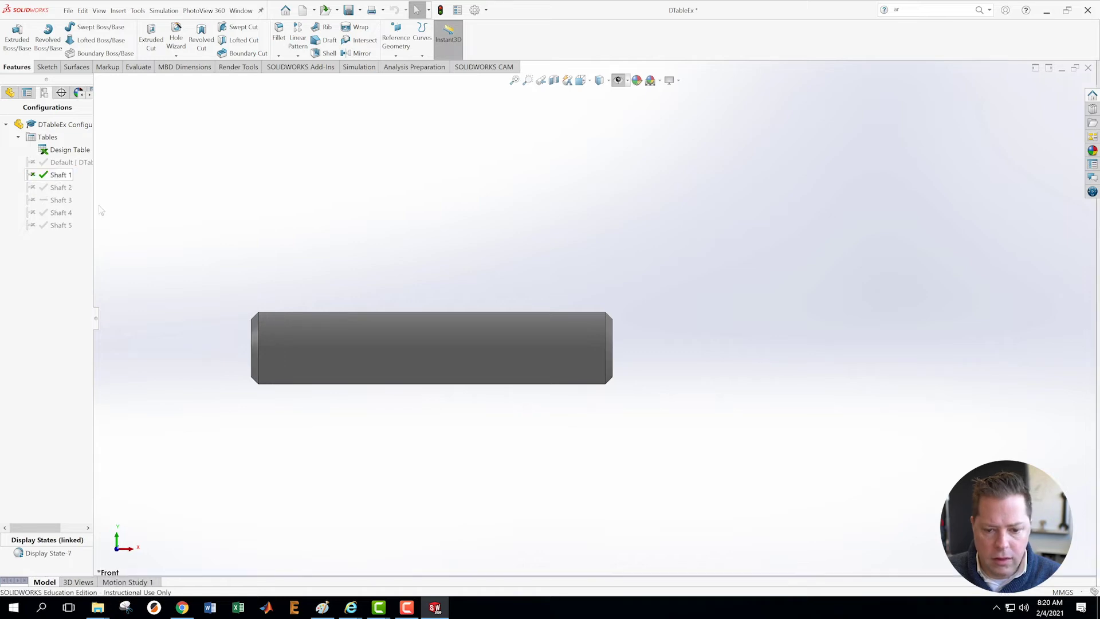
pyautogui.doubleClick(46, 186)
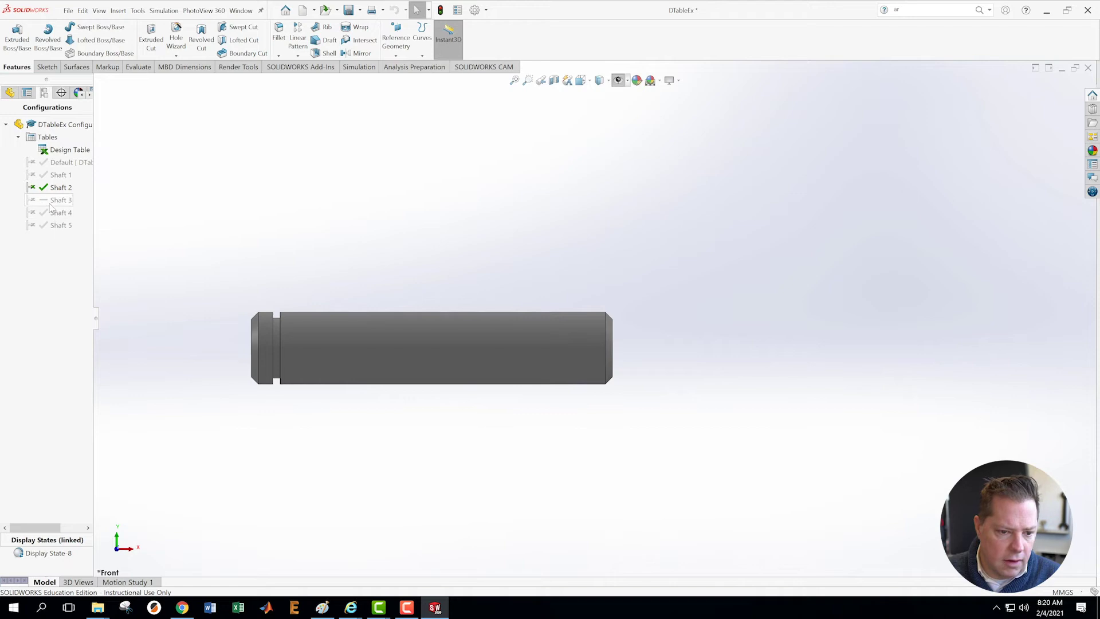
pyautogui.doubleClick(53, 201)
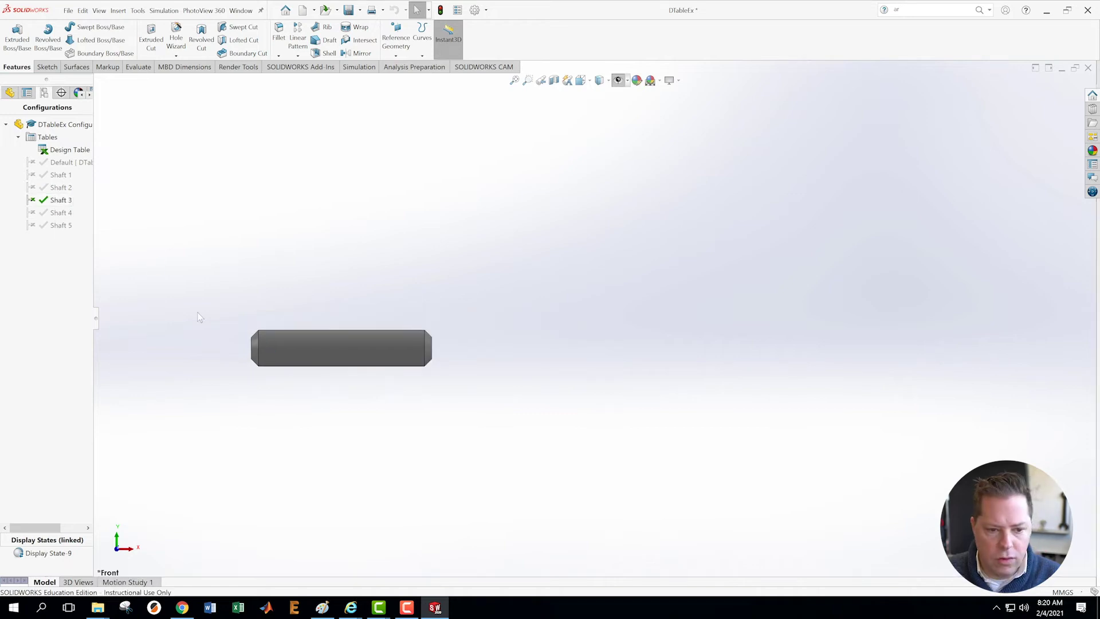
pyautogui.doubleClick(59, 212)
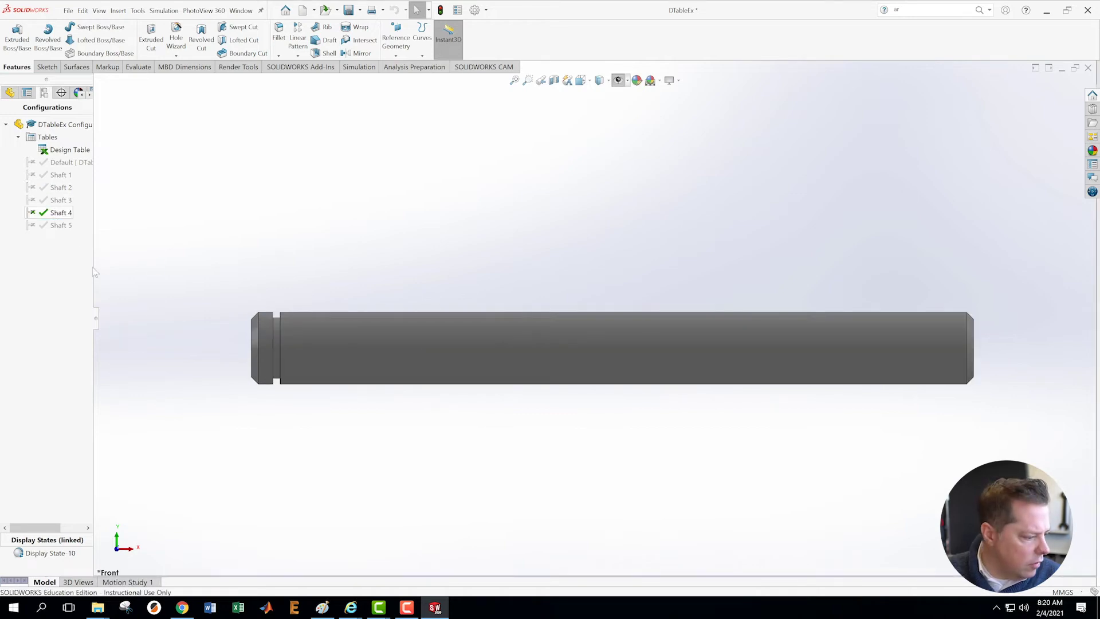
pyautogui.doubleClick(59, 225)
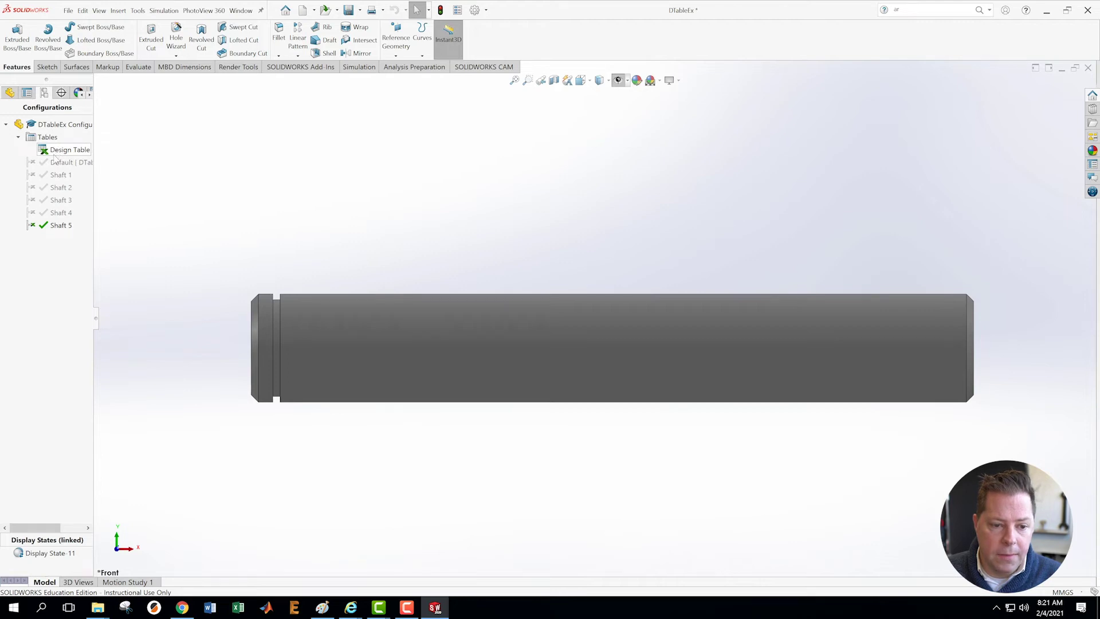
# Reopen the design table and enter the header $Library:material@DTableEx in cell K2
pyautogui.rightClick(51, 150)
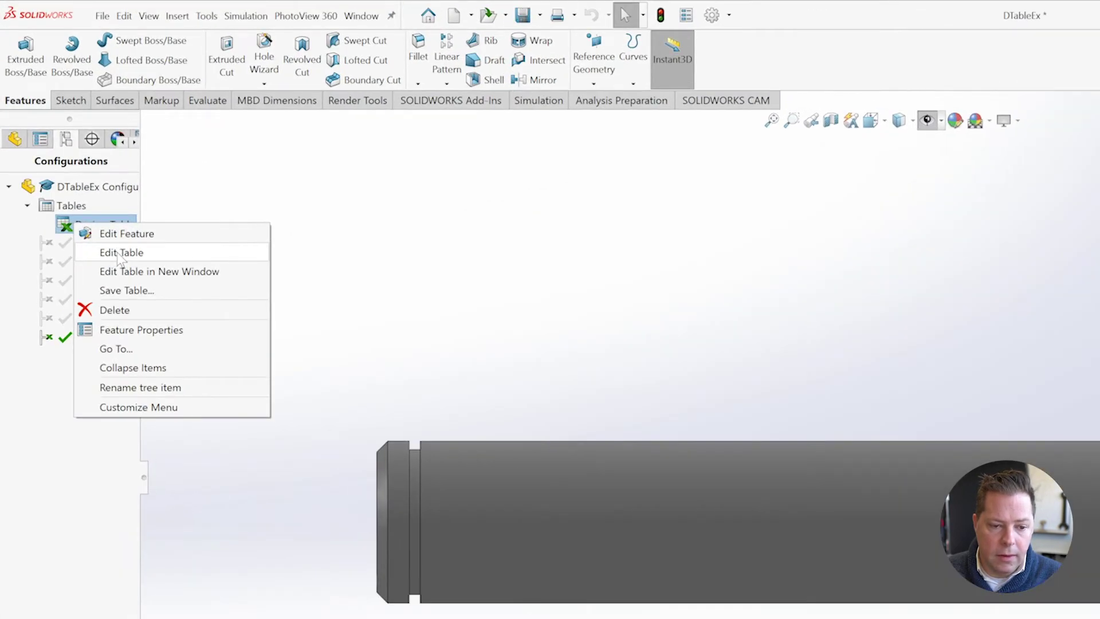
pyautogui.click(121, 253)
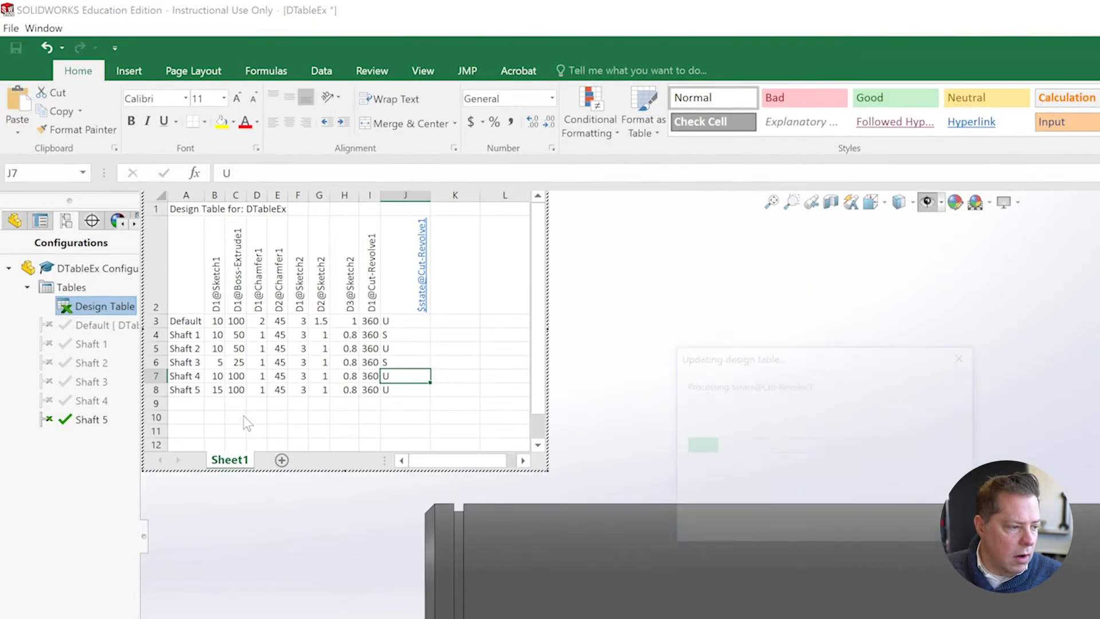
pyautogui.click(456, 300)
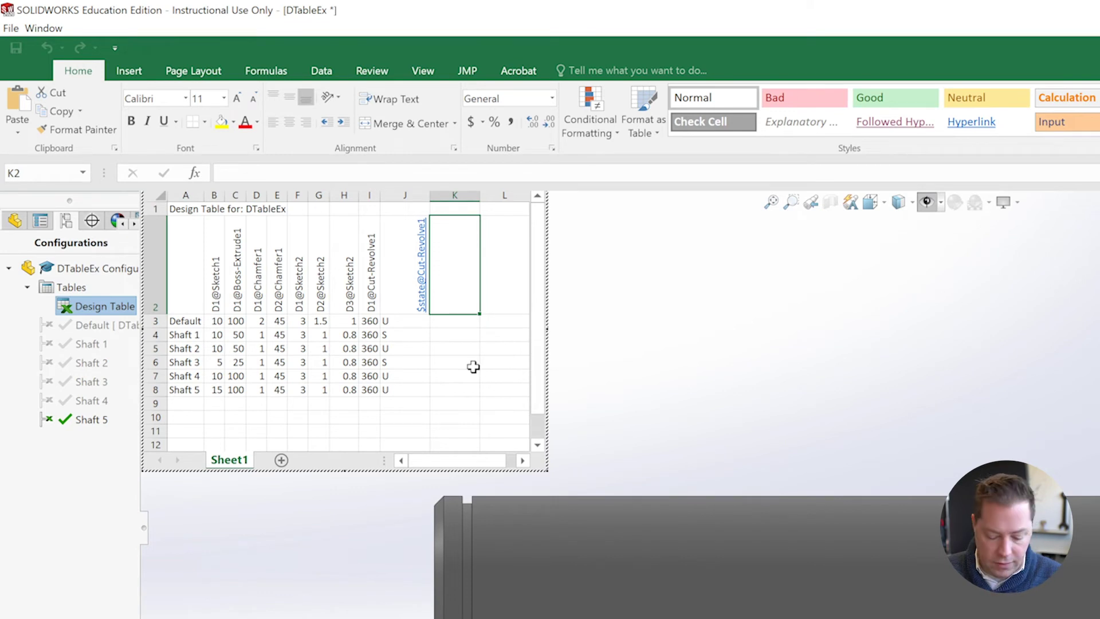
pyautogui.write('$')
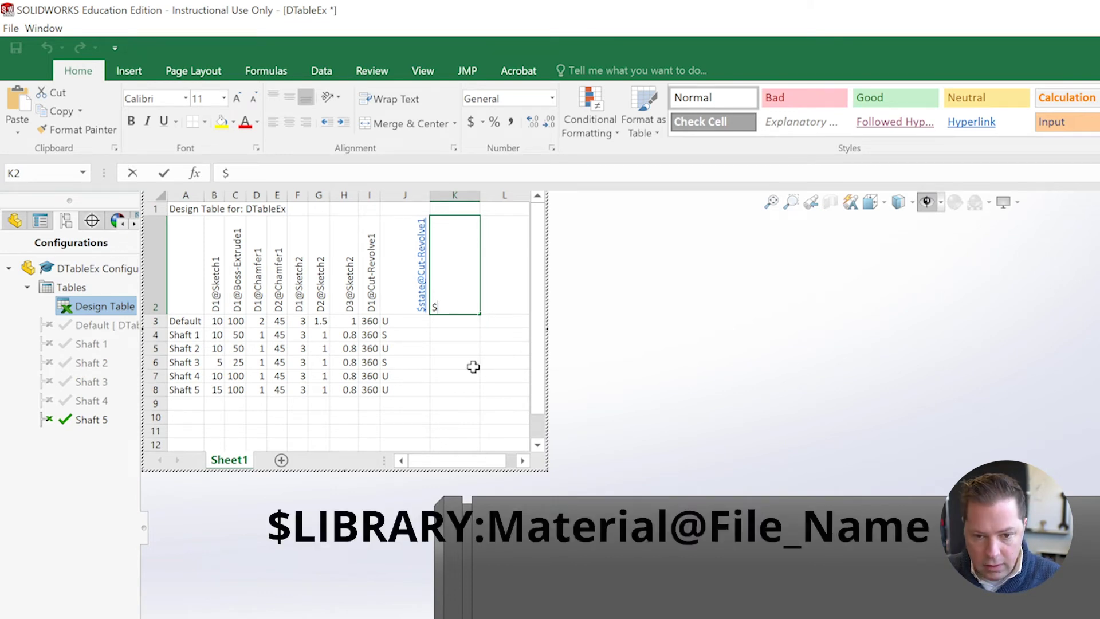
pyautogui.write('L')
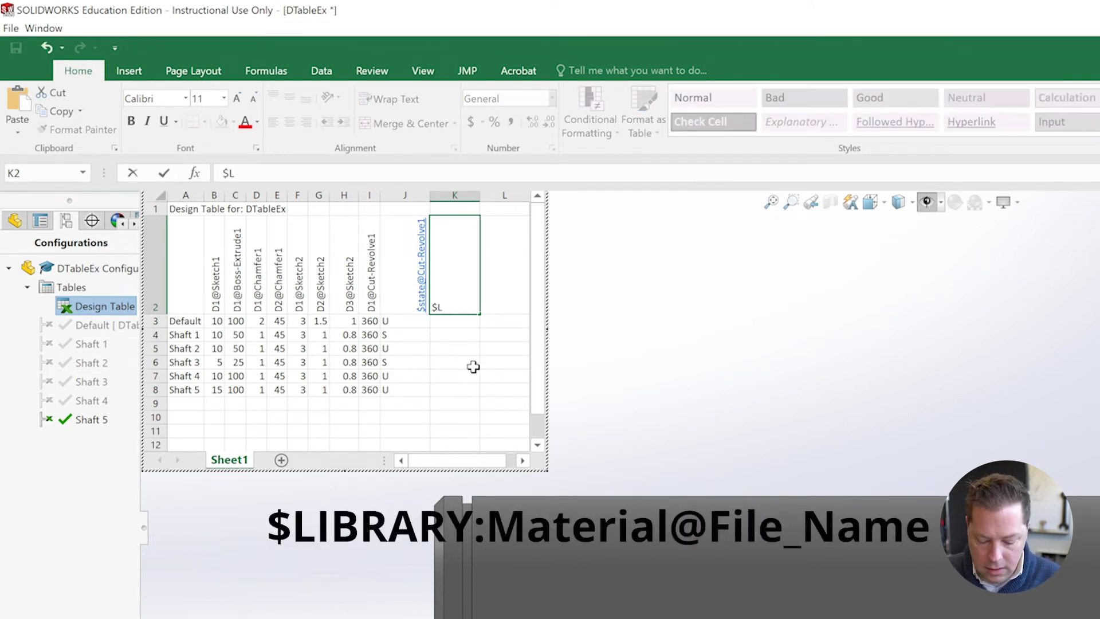
pyautogui.write('ibrary')
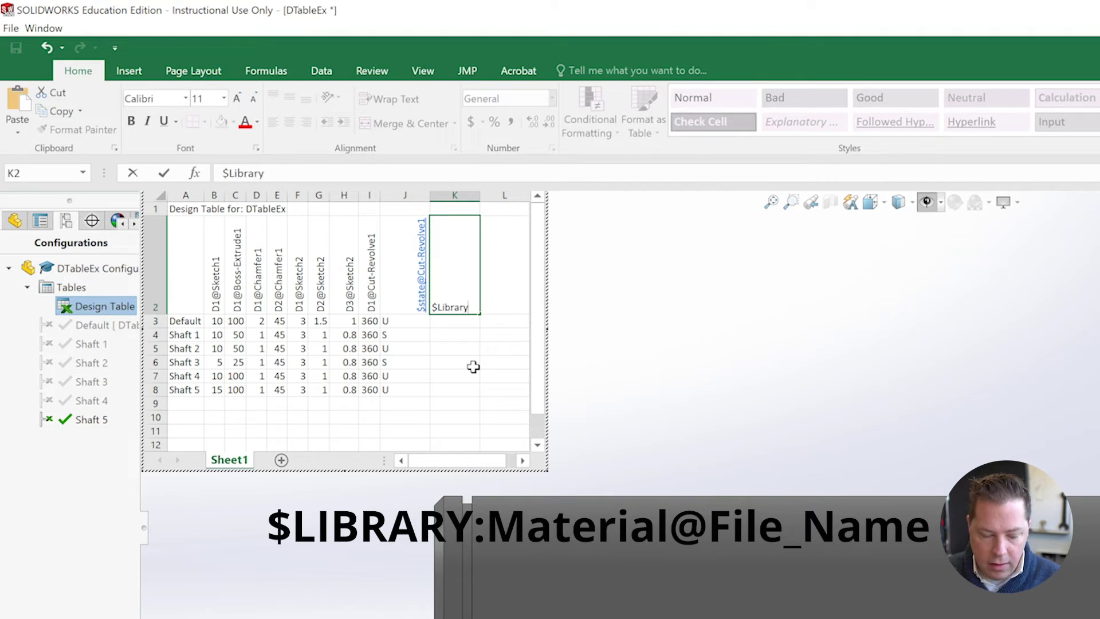
pyautogui.write(':materai')
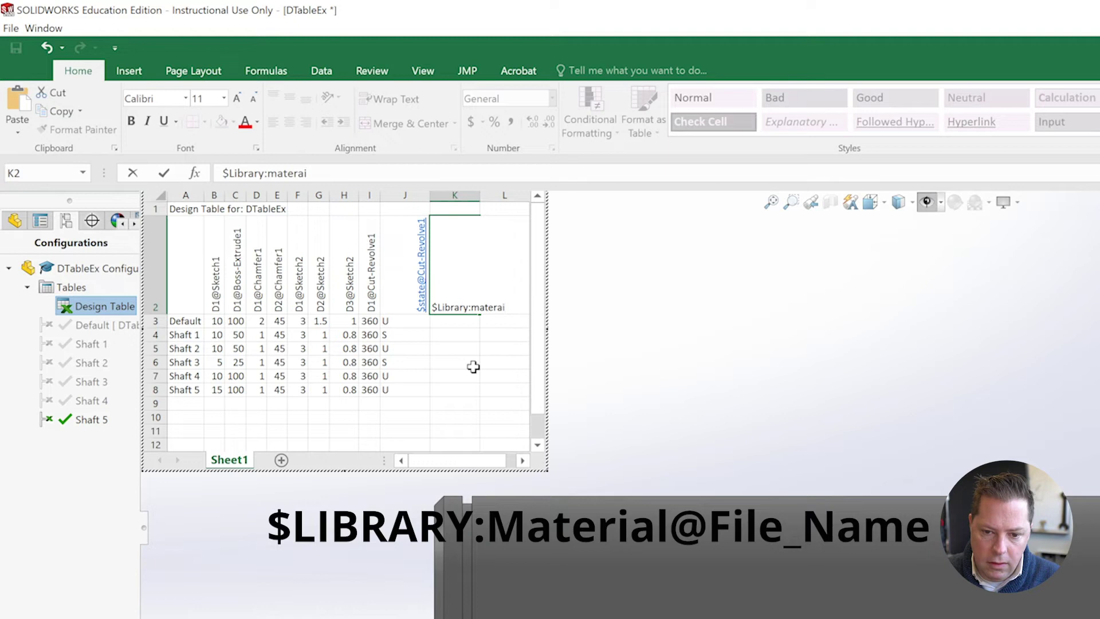
pyautogui.write('l')
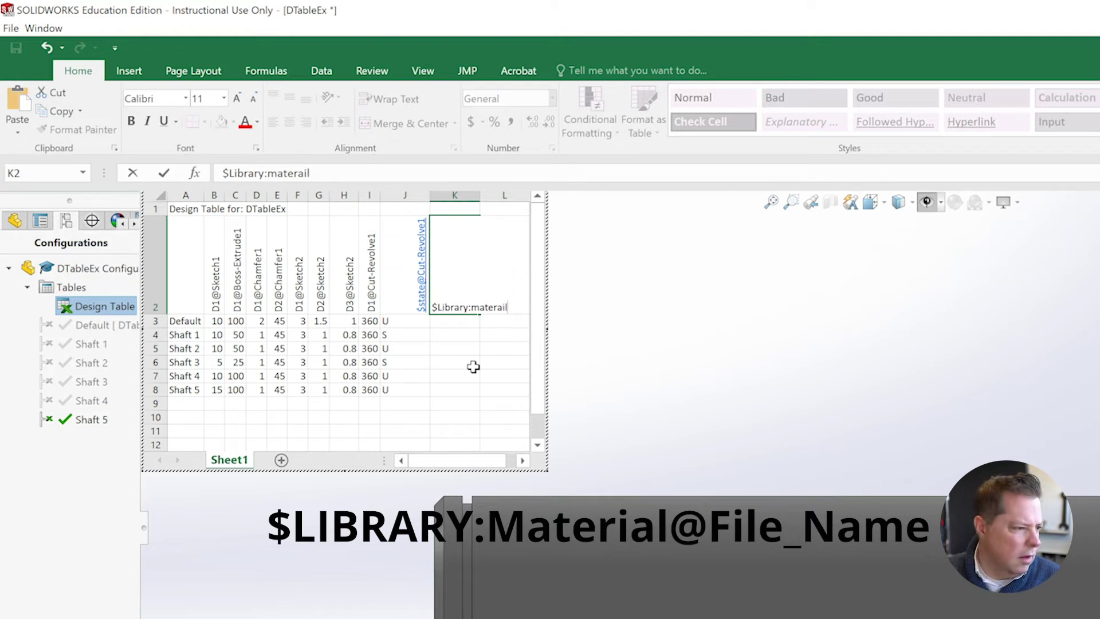
pyautogui.press('BackSpace')
pyautogui.press('BackSpace')
pyautogui.press('BackSpace')
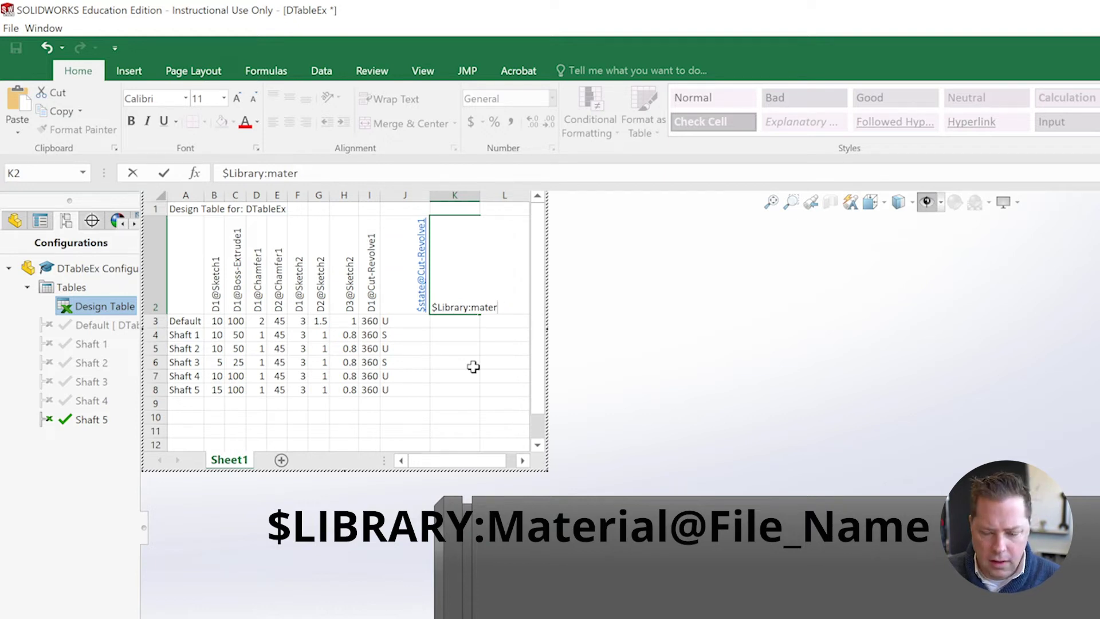
pyautogui.write('ial')
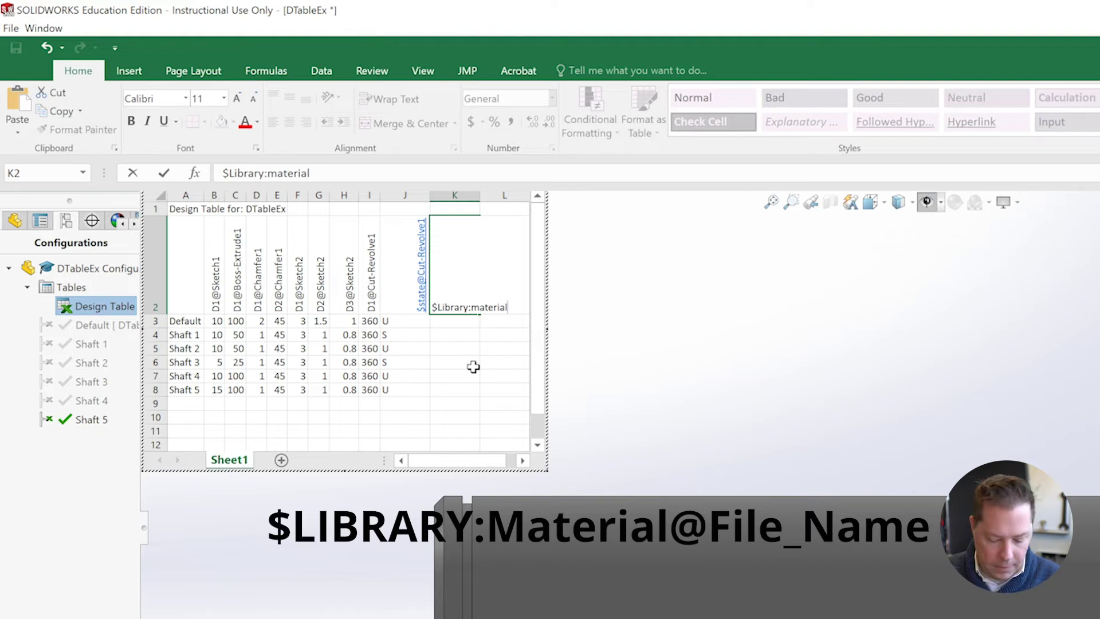
pyautogui.write('@')
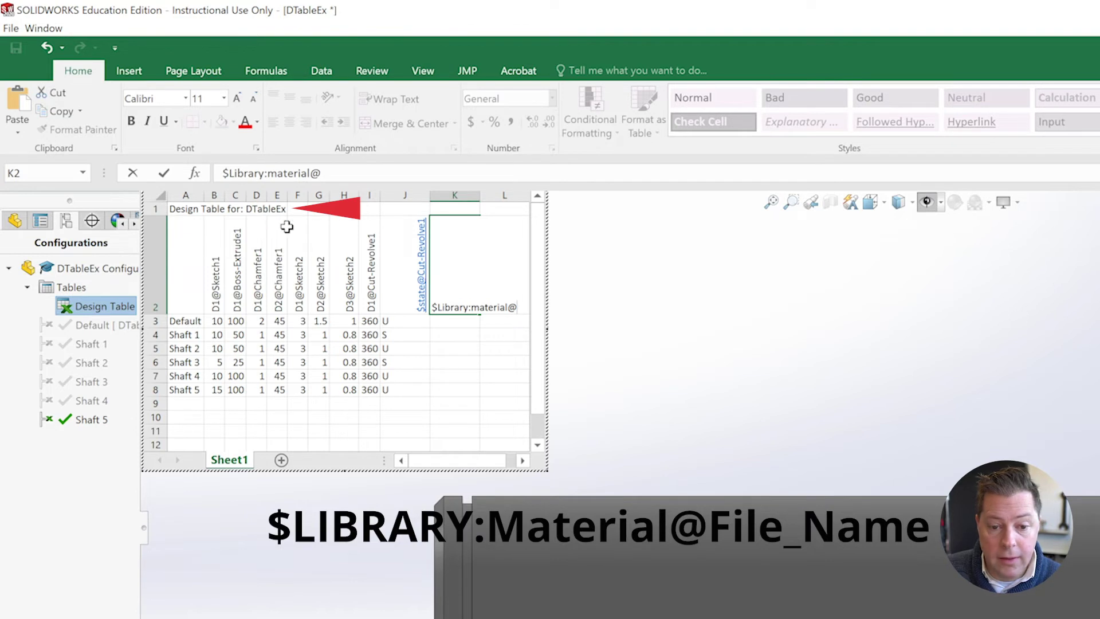
pyautogui.write('D')
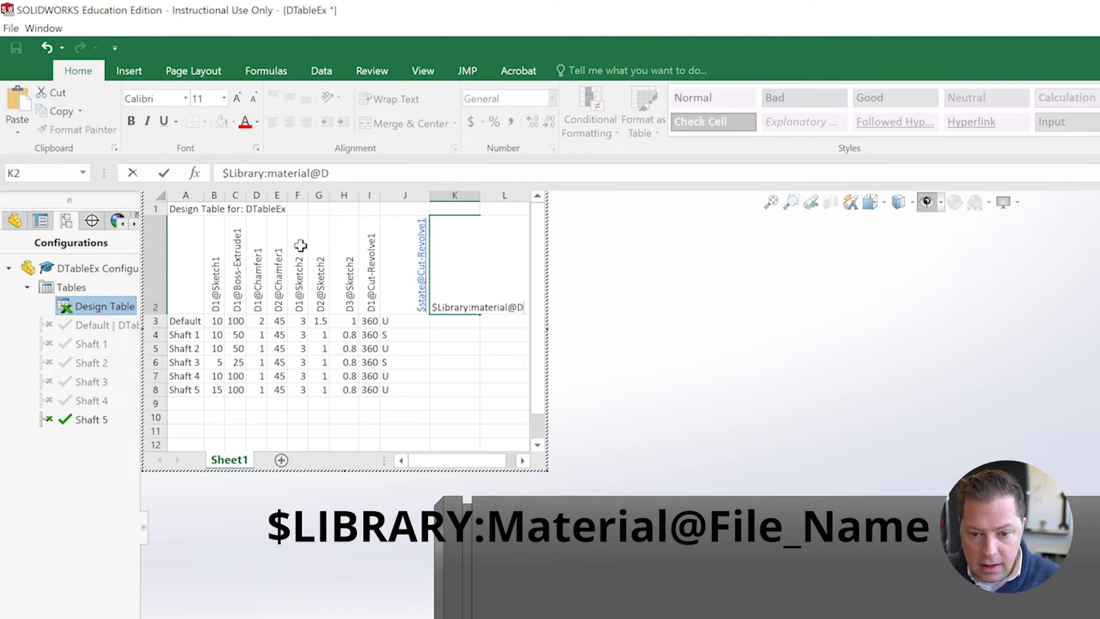
pyautogui.write('Table')
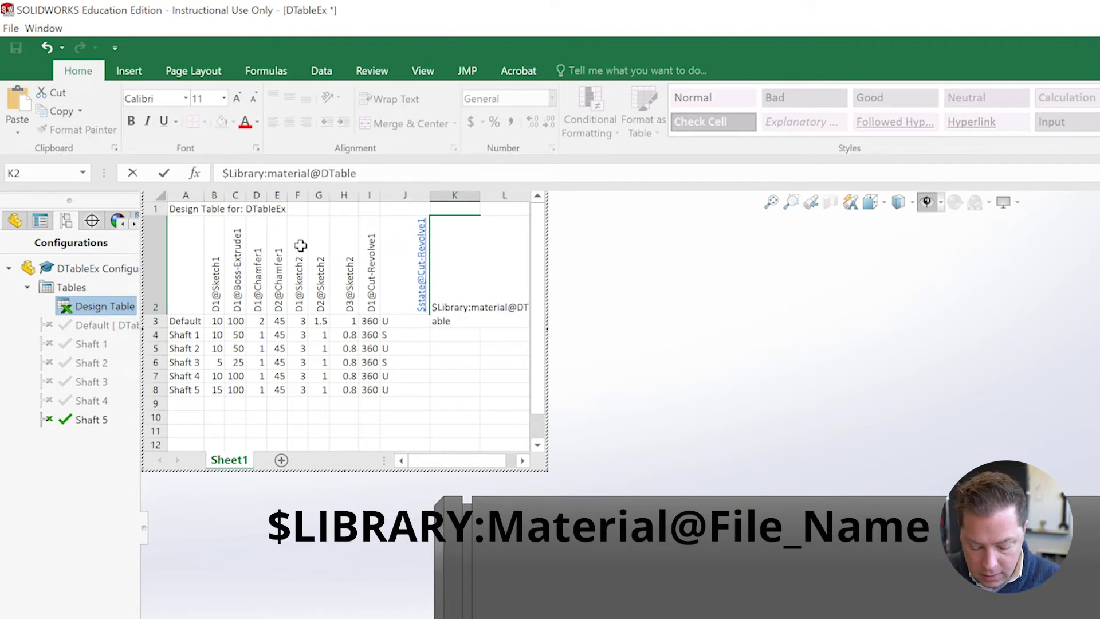
pyautogui.write('Ex')
pyautogui.press('Return')
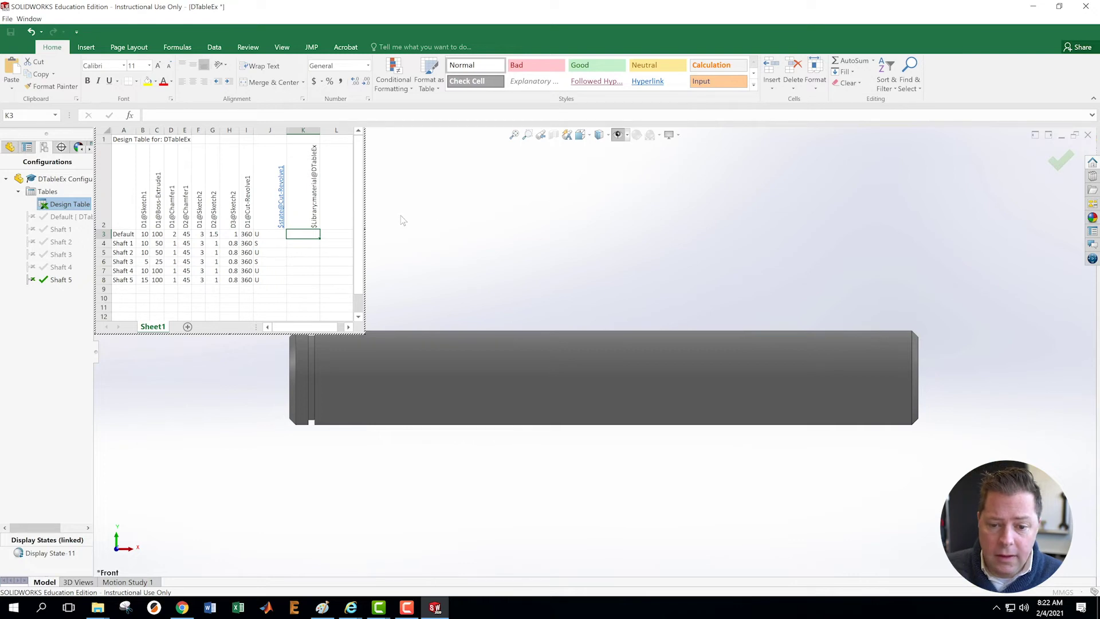
# Close the design table to update the model, reopen it, and widen it to show columns M and N
pyautogui.click(449, 228)
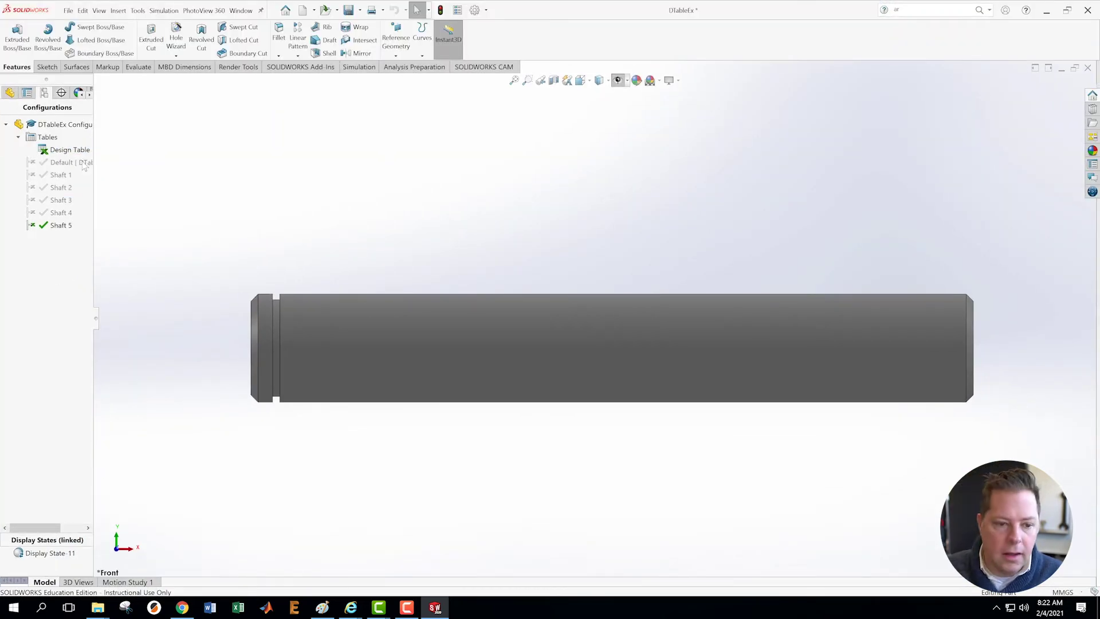
pyautogui.rightClick(58, 153)
pyautogui.click(84, 171)
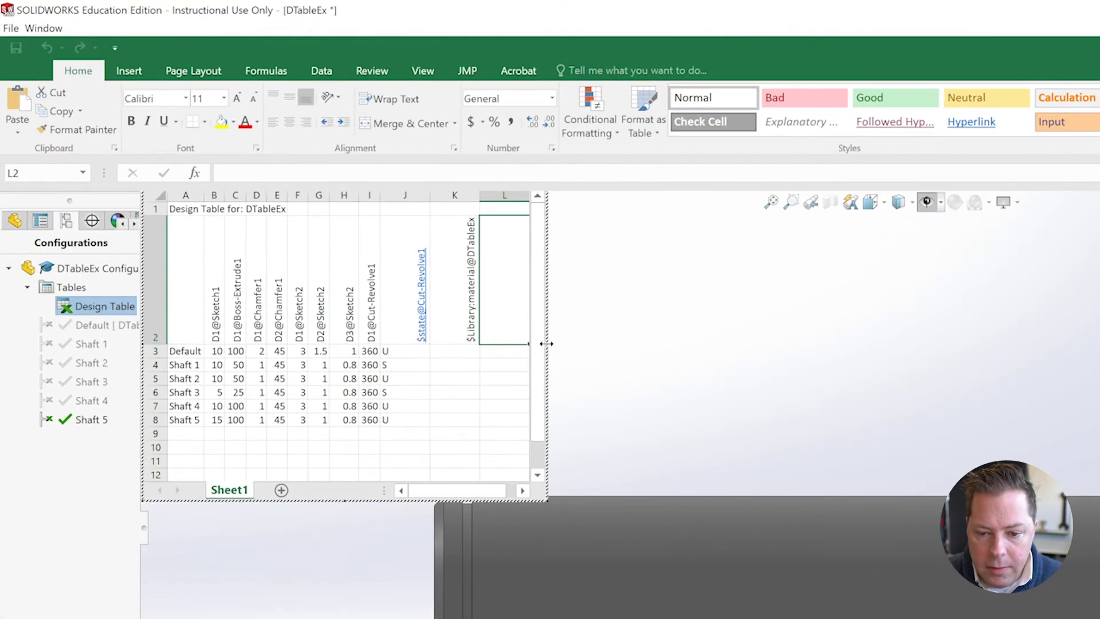
pyautogui.moveTo(546, 344); pyautogui.dragTo(659, 345)
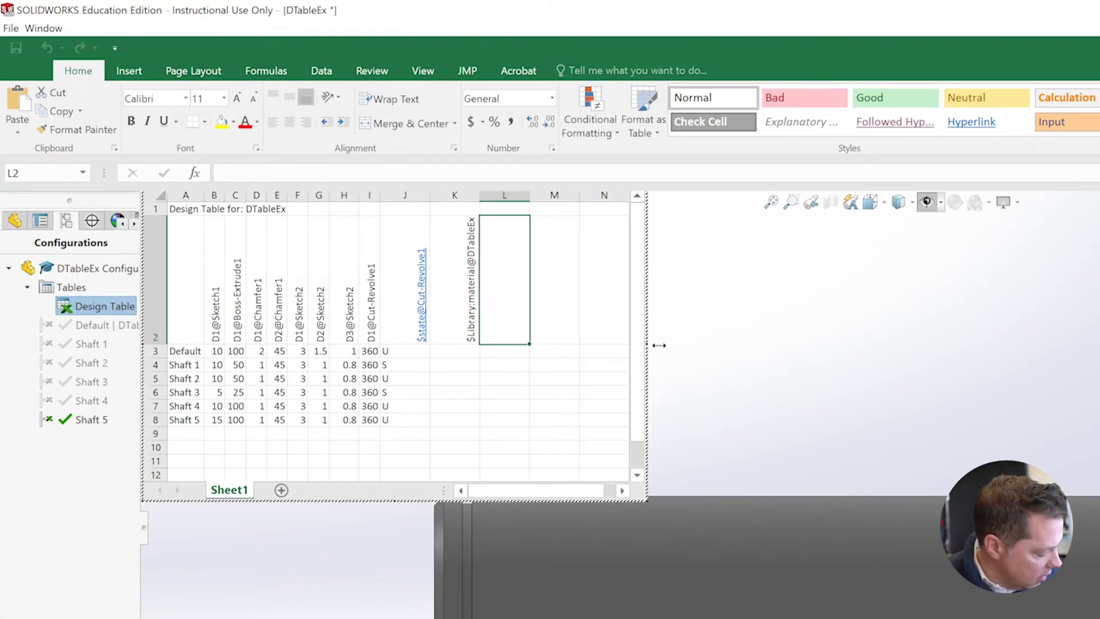
pyautogui.click(471, 356)
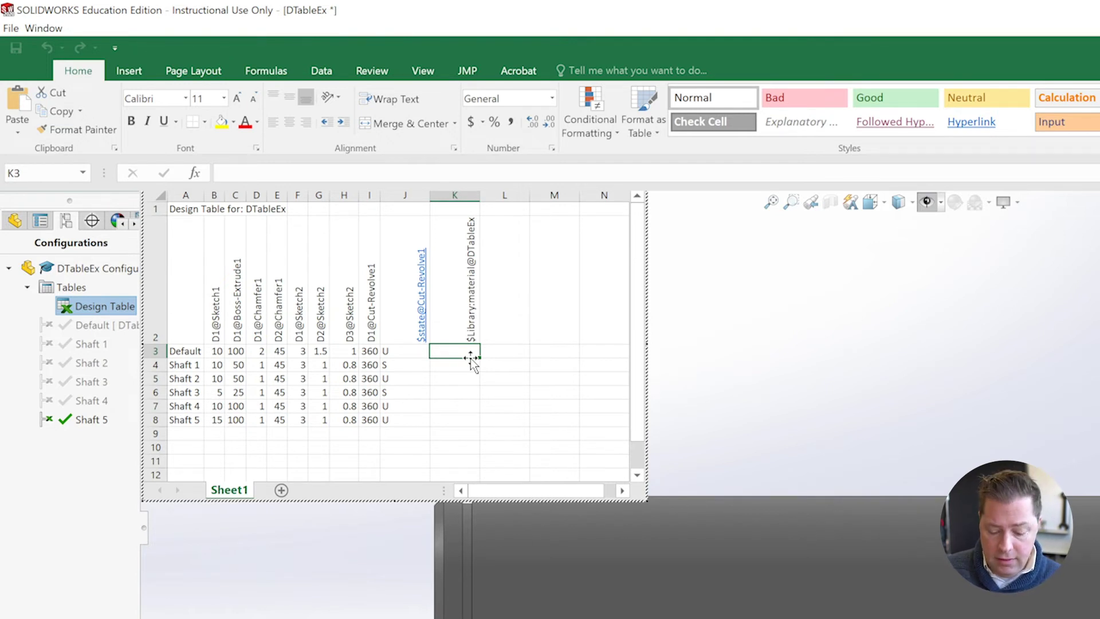
# Enter Solidworks Materials:PBT General Purpose as the Default material in cell K3
pyautogui.write('Solidworkds')
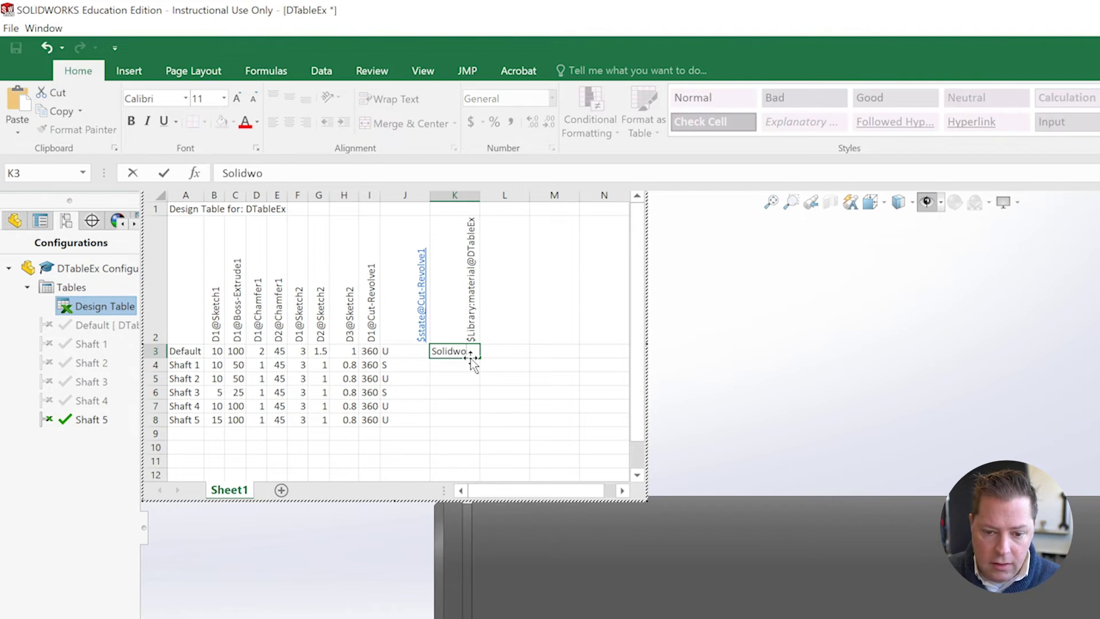
pyautogui.press('BackSpace')
pyautogui.press('BackSpace')
pyautogui.write('s')
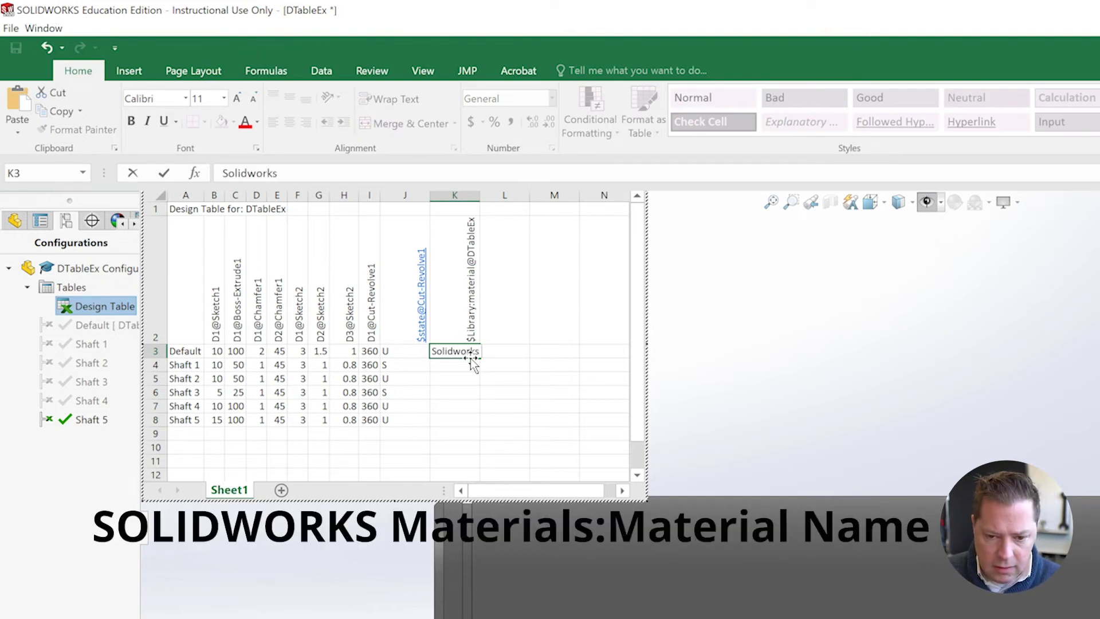
pyautogui.write(' Mater')
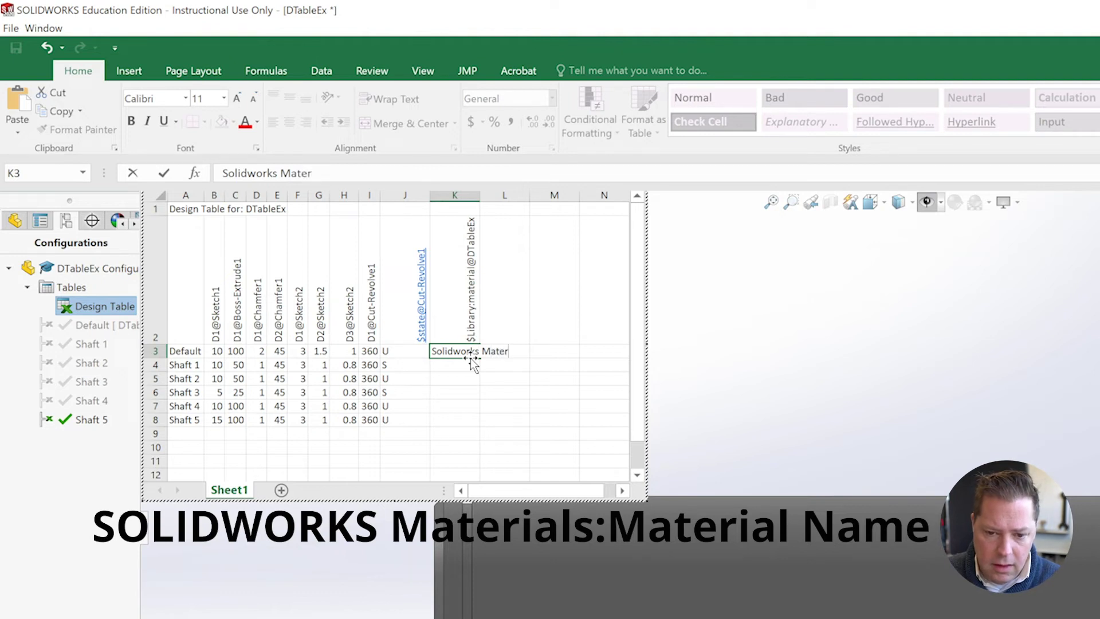
pyautogui.write('ials:PBT')
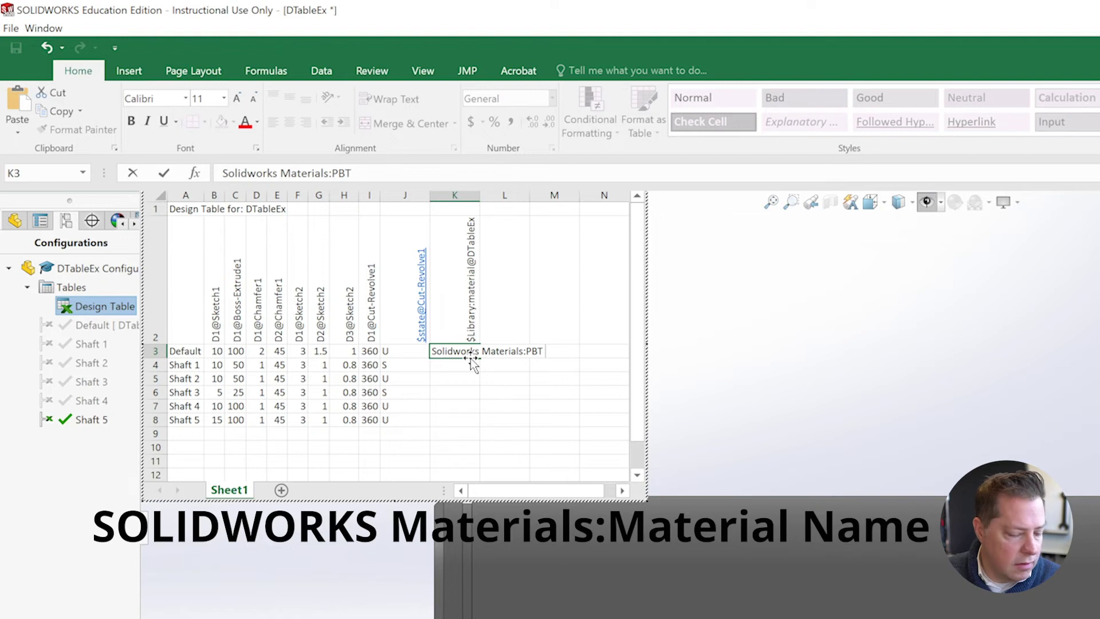
pyautogui.write(' General')
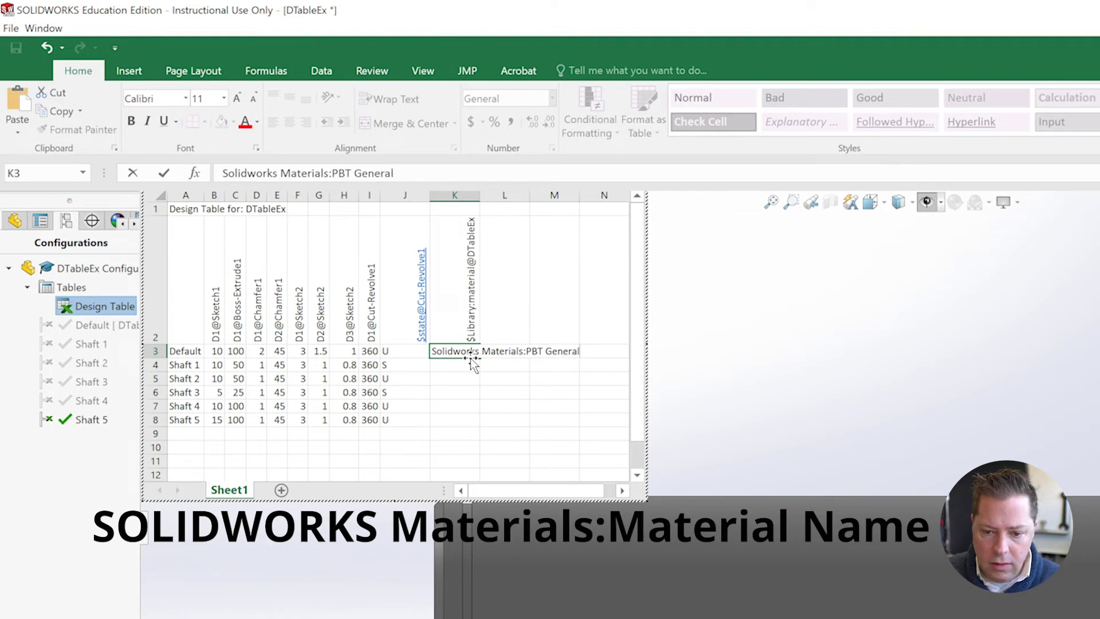
pyautogui.write(' Purpose')
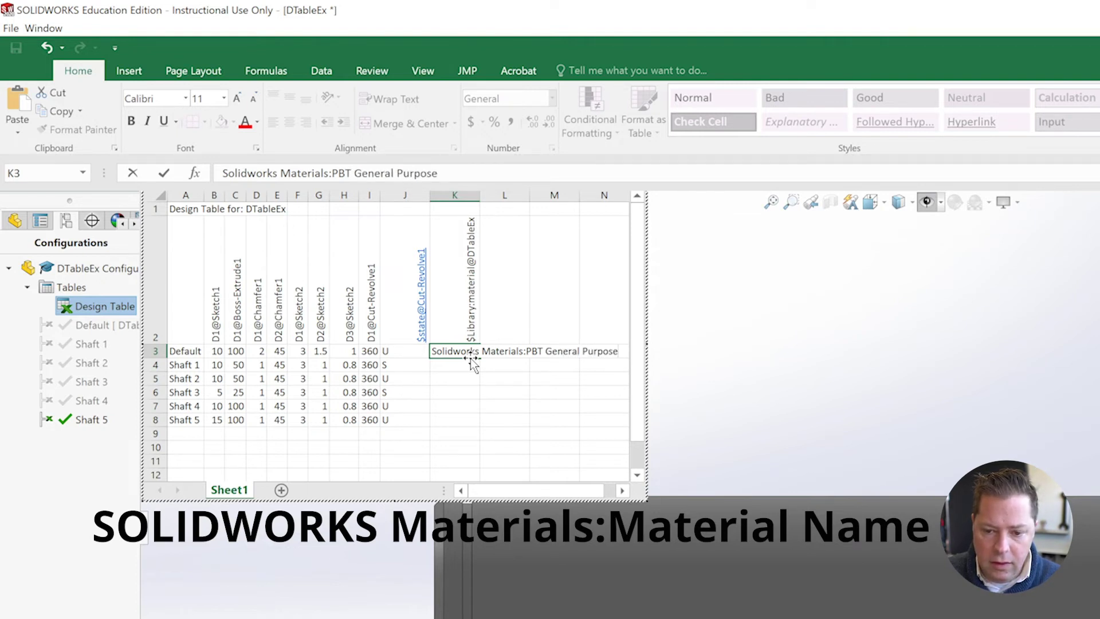
pyautogui.press('Return')
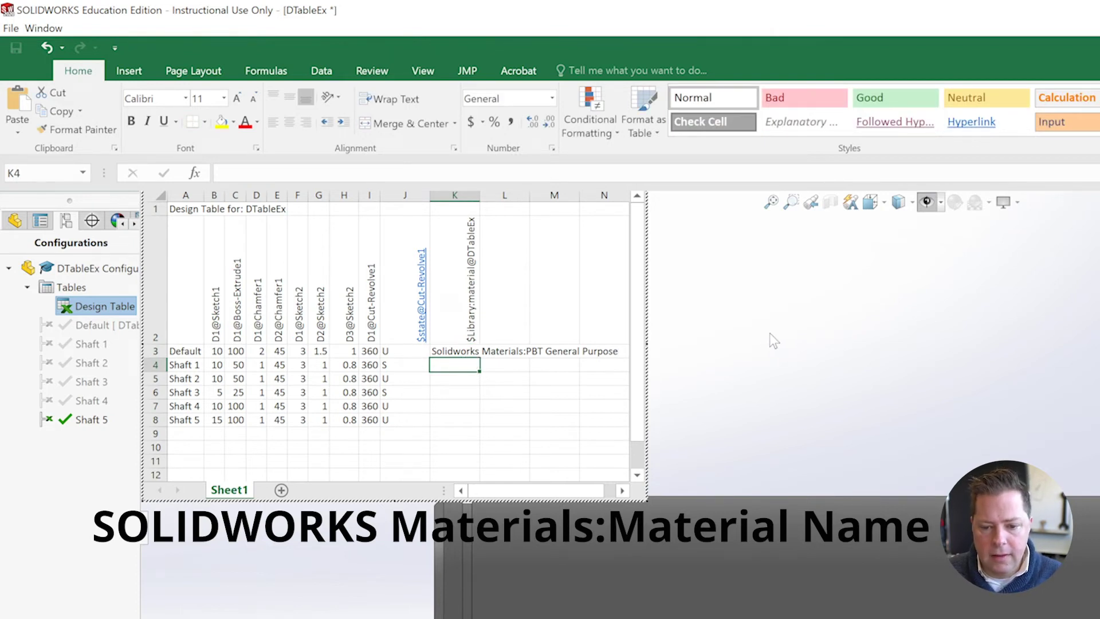
# Apply the design table to the model, then reopen it for editing after the invalid-material warning
pyautogui.click(782, 413)
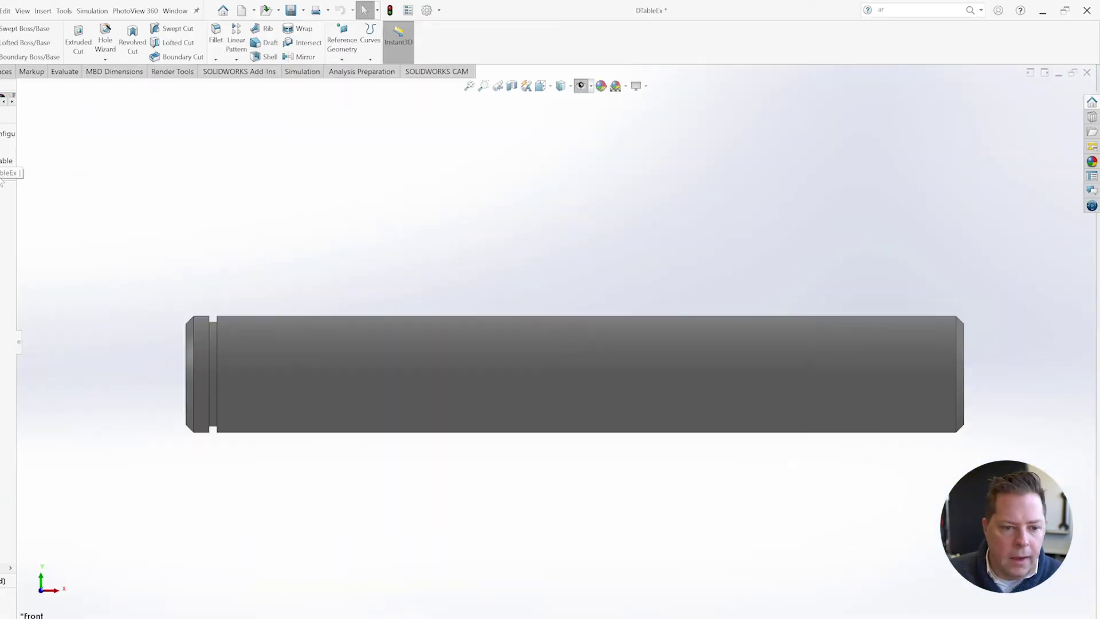
pyautogui.rightClick(62, 155)
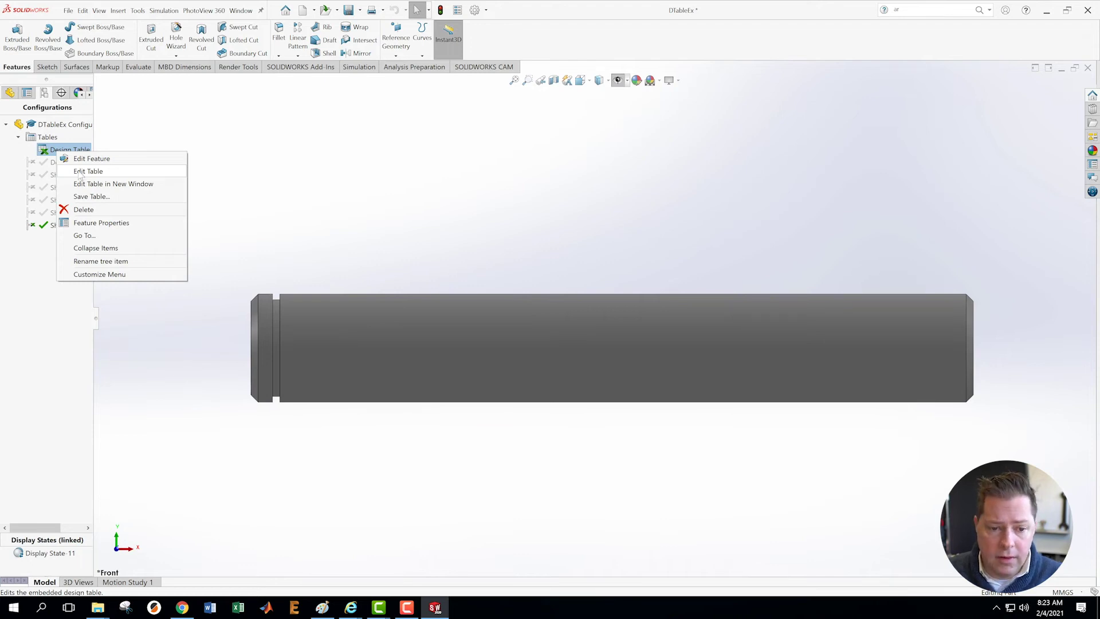
pyautogui.click(79, 173)
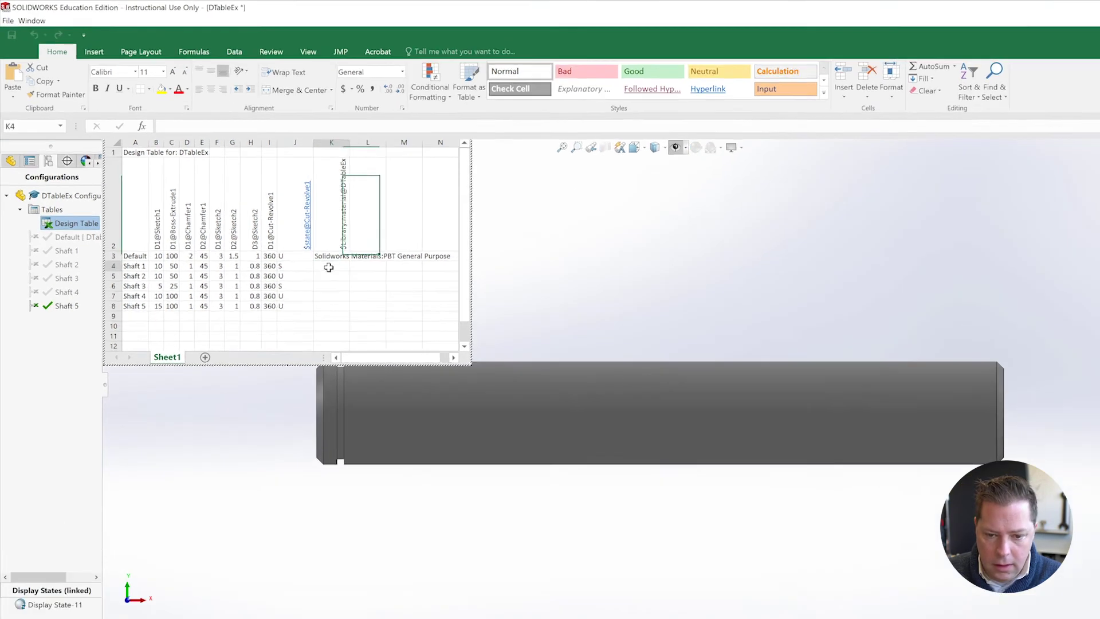
pyautogui.click(302, 244)
# Retype the library name in K3 as SOLIDWORKS
pyautogui.click(444, 350)
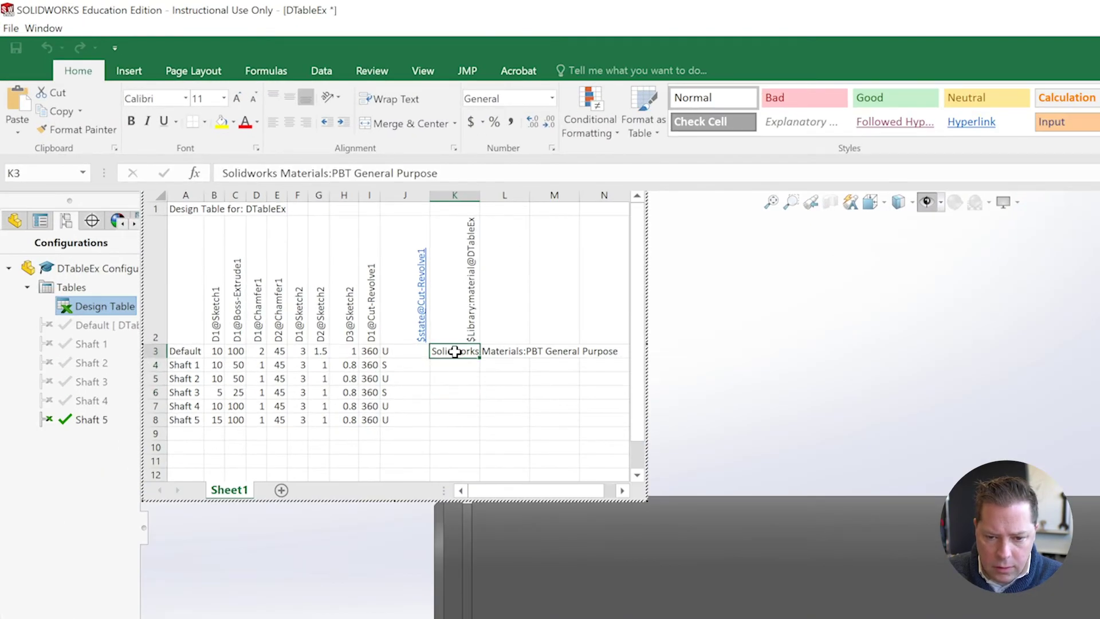
pyautogui.doubleClick(257, 172)
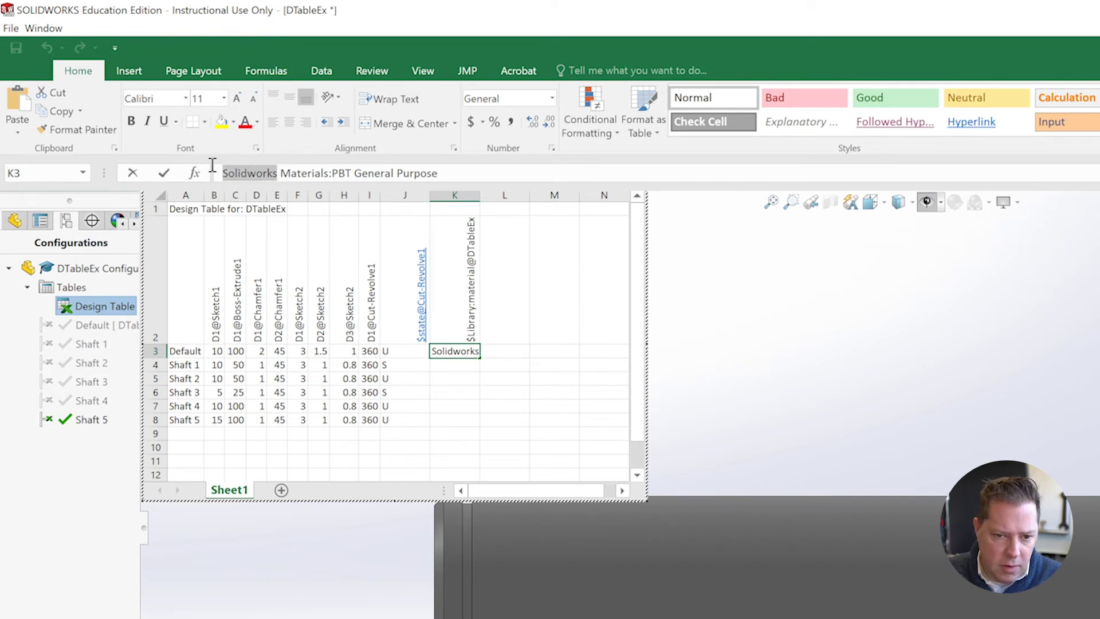
pyautogui.write('SOLIIDWORK')
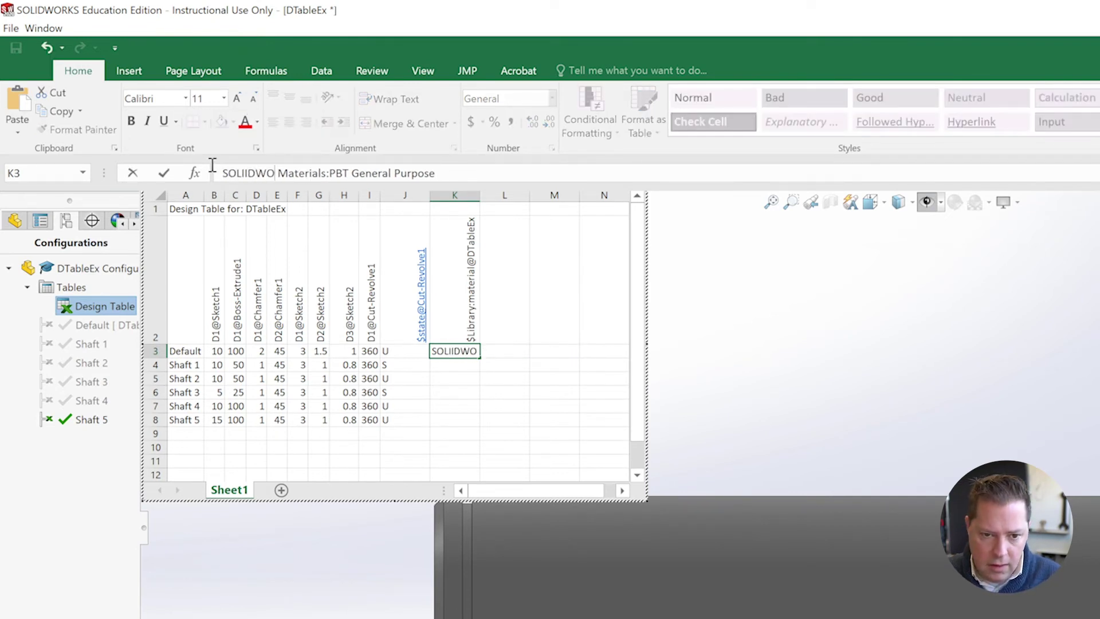
pyautogui.press('BackSpace')
pyautogui.press('BackSpace')
pyautogui.press('BackSpace')
pyautogui.press('BackSpace')
pyautogui.press('BackSpace')
pyautogui.press('BackSpace')
pyautogui.press('BackSpace')
pyautogui.press('BackSpace')
pyautogui.press('BackSpace')
pyautogui.press('BackSpace')
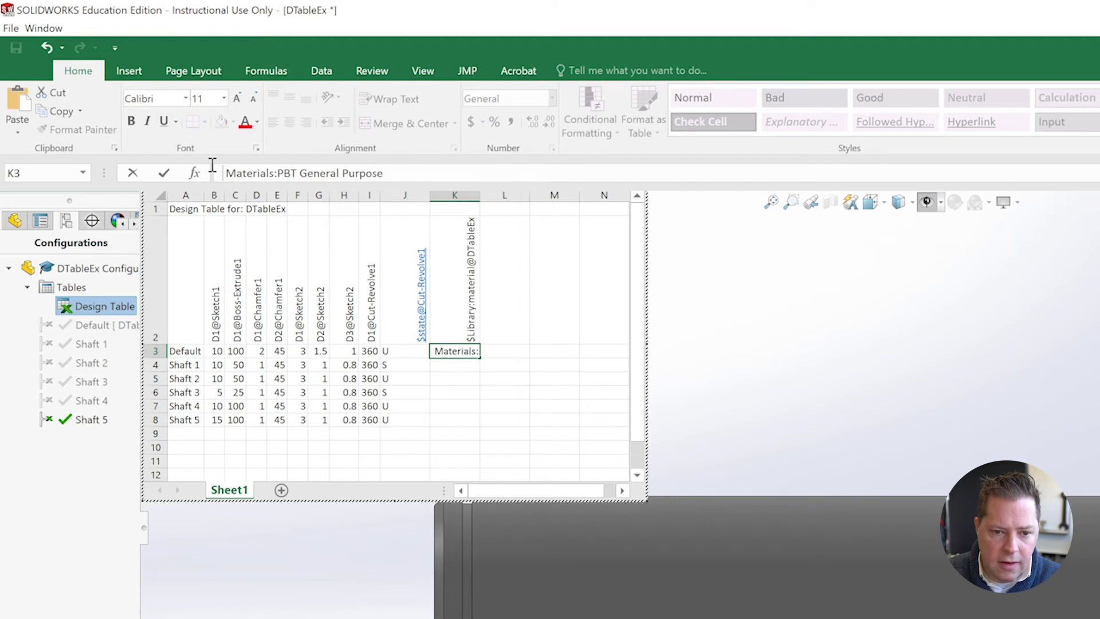
pyautogui.write('SOLI')
pyautogui.press('BackSpace')
pyautogui.press('BackSpace')
pyautogui.press('BackSpace')
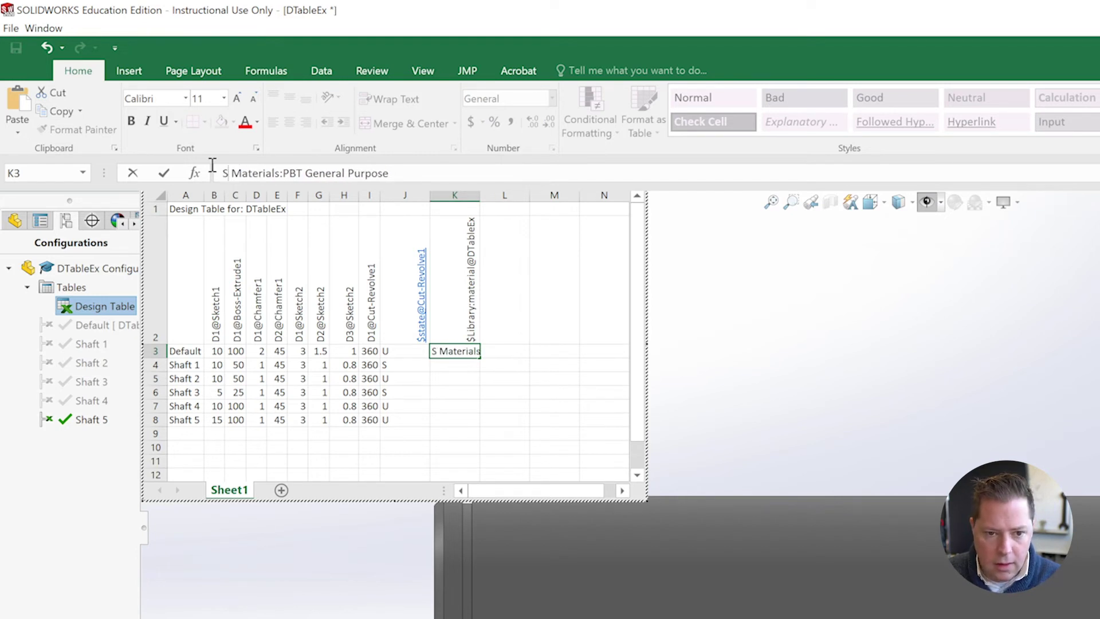
pyautogui.write('OL')
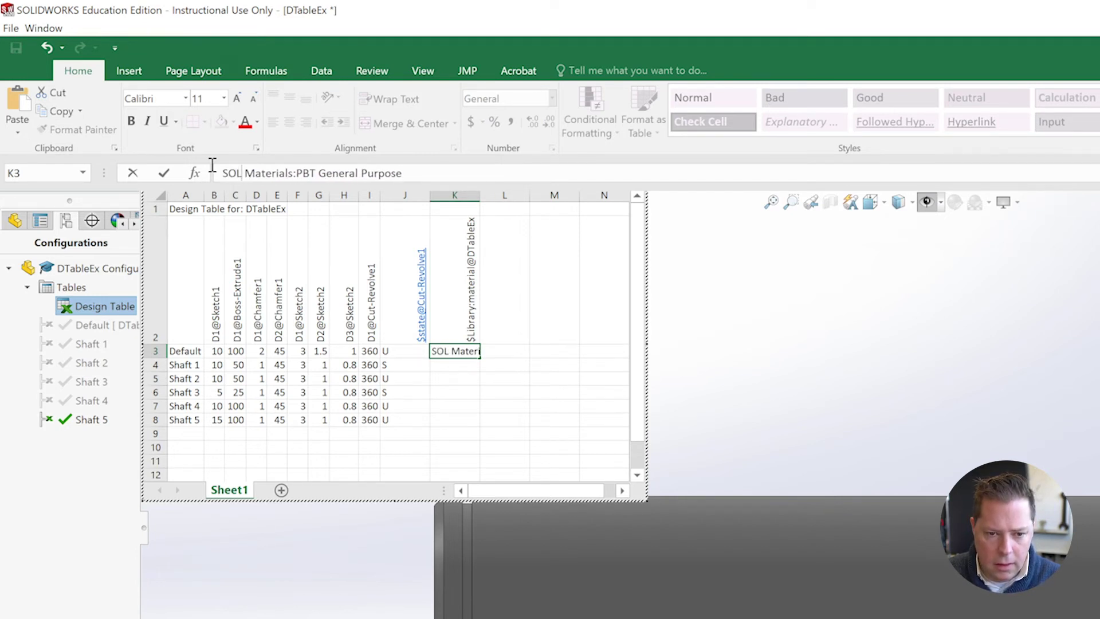
pyautogui.write('IDWO')
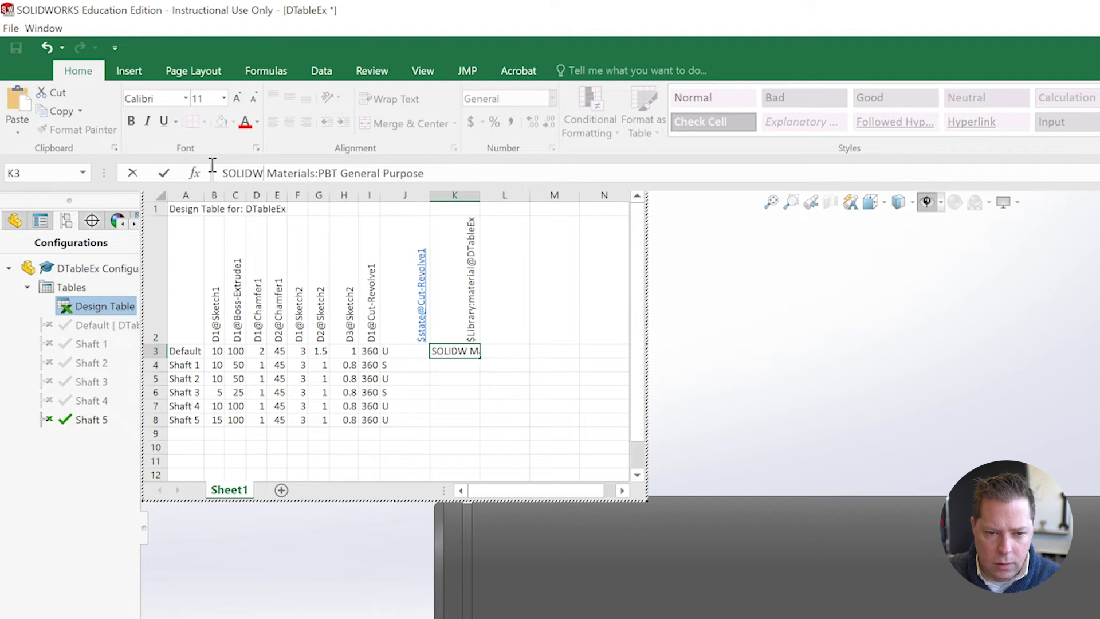
pyautogui.write('RKS')
pyautogui.press('Right')
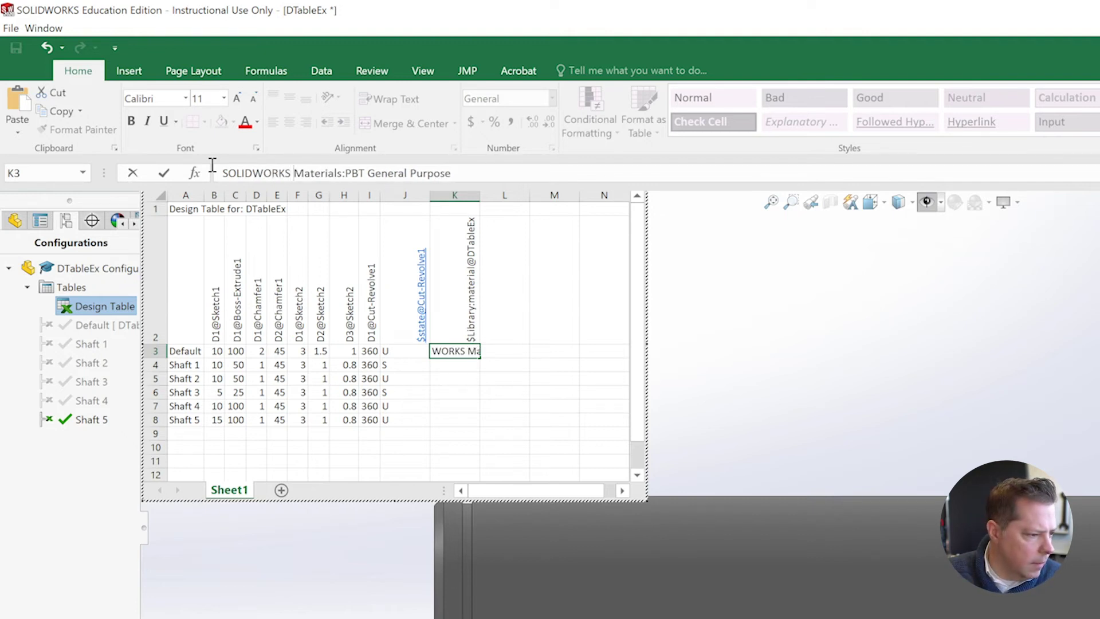
pyautogui.press('Right')
pyautogui.press('Right')
pyautogui.press('Right')
pyautogui.press('Right')
pyautogui.press('Right')
pyautogui.press('Right')
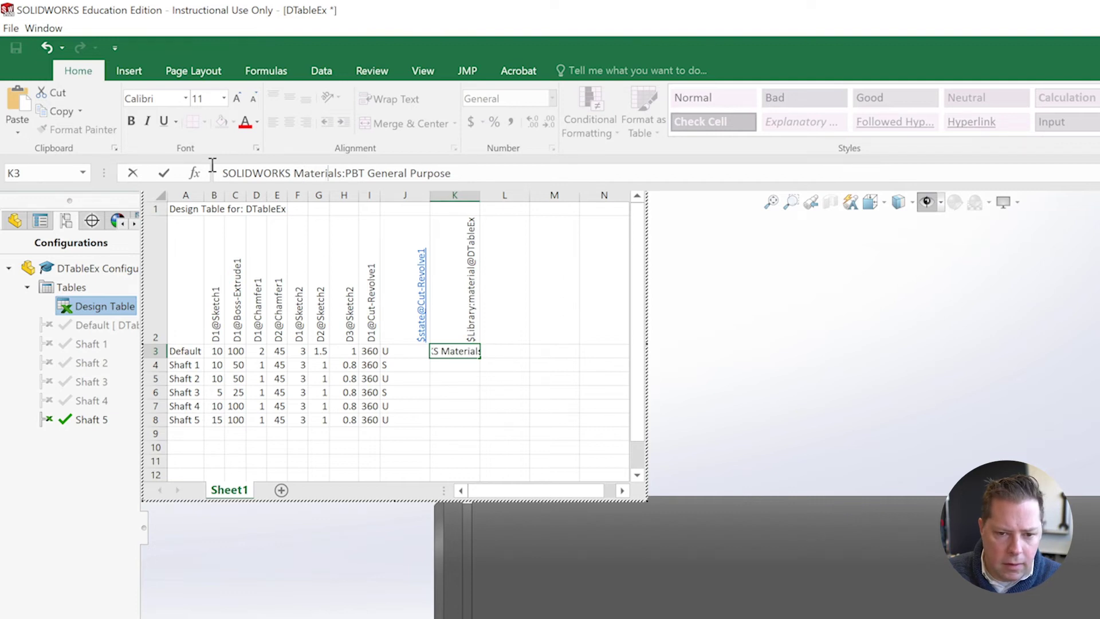
pyautogui.press('Right')
pyautogui.press('Right')
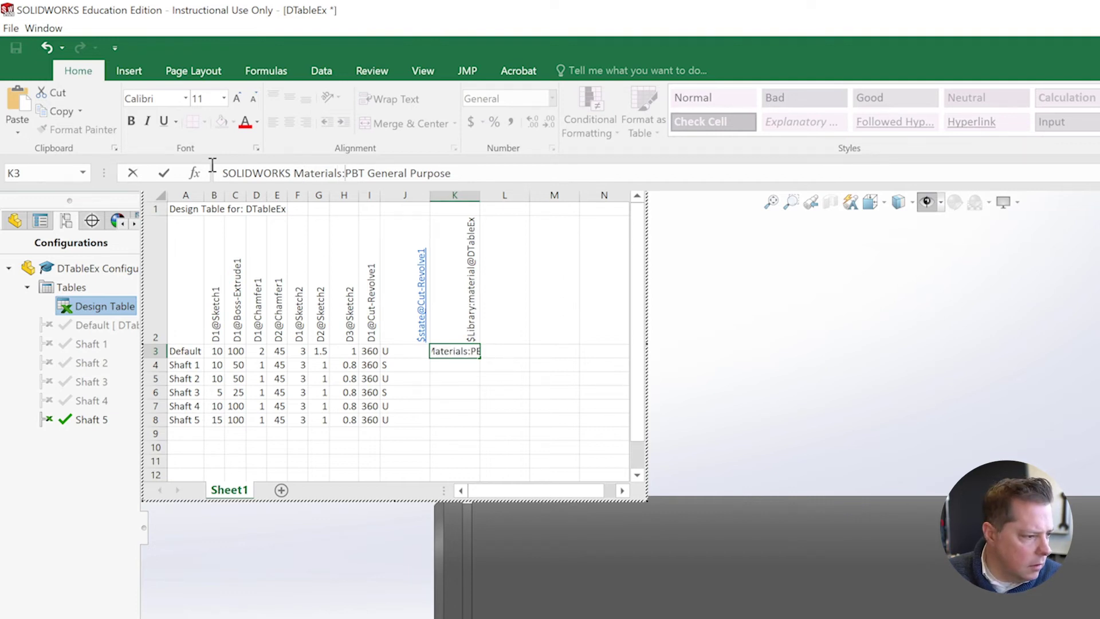
# Replace PBT General Purpose with Brass in K3 and close the design table
pyautogui.hotkey('shift', 'Right')
pyautogui.hotkey('shift', 'Right')
pyautogui.hotkey('shift', 'Right')
pyautogui.hotkey('shift', 'Right')
pyautogui.hotkey('shift', 'Right')
pyautogui.hotkey('shift', 'Right')
pyautogui.hotkey('shift', 'Right')
pyautogui.hotkey('shift', 'Right')
pyautogui.hotkey('shift', 'Right')
pyautogui.hotkey('shift', 'Right')
pyautogui.hotkey('shift', 'Right')
pyautogui.hotkey('shift', 'Right')
pyautogui.hotkey('shift', 'Right')
pyautogui.hotkey('shift', 'Right')
pyautogui.hotkey('shift', 'Right')
pyautogui.hotkey('shift', 'Right')
pyautogui.hotkey('shift', 'Right')
pyautogui.hotkey('shift', 'Right')
pyautogui.hotkey('shift', 'Right')
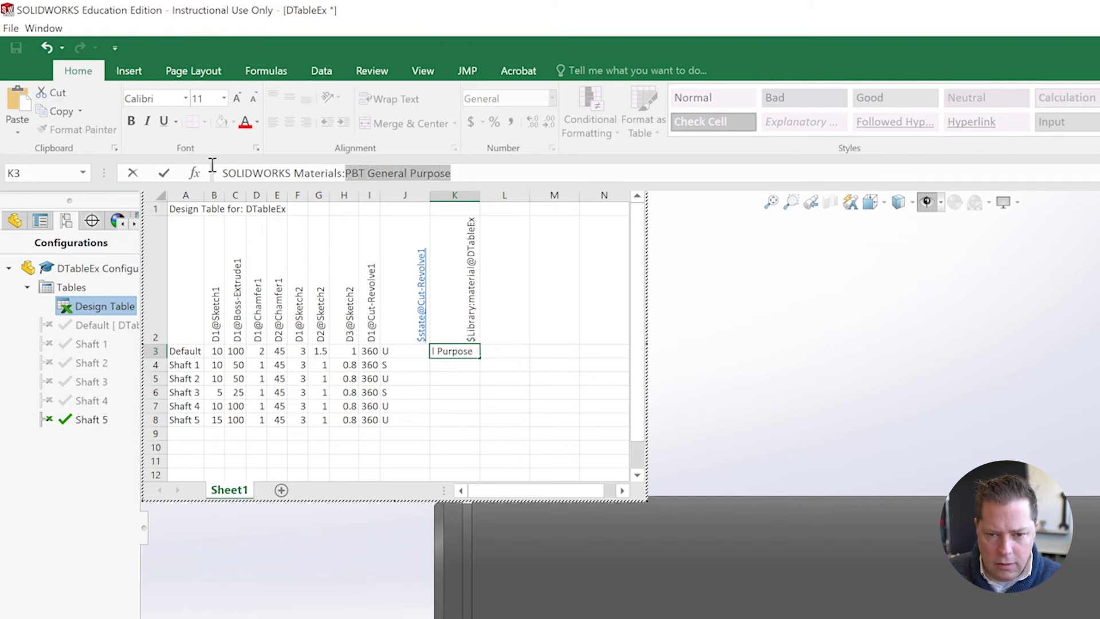
pyautogui.write('Brass')
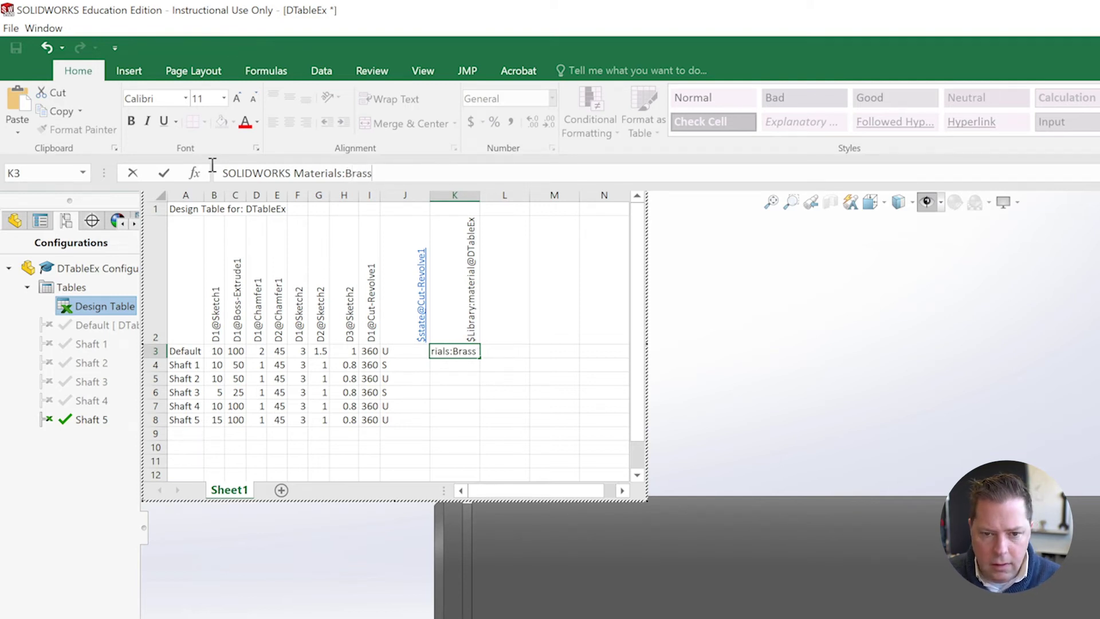
pyautogui.press('Return')
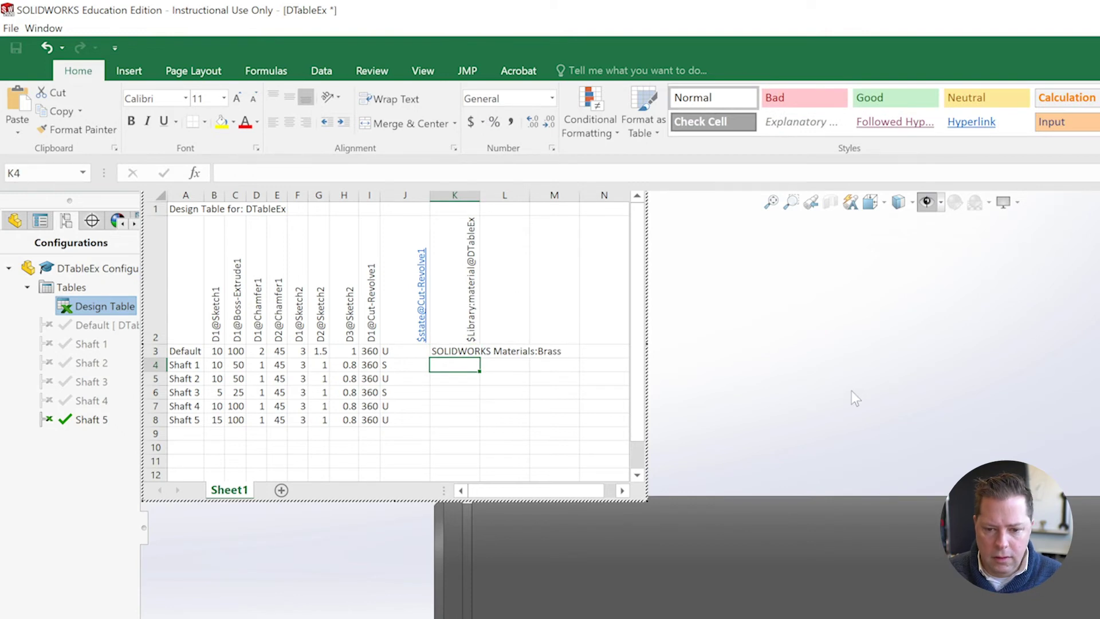
pyautogui.click(852, 391)
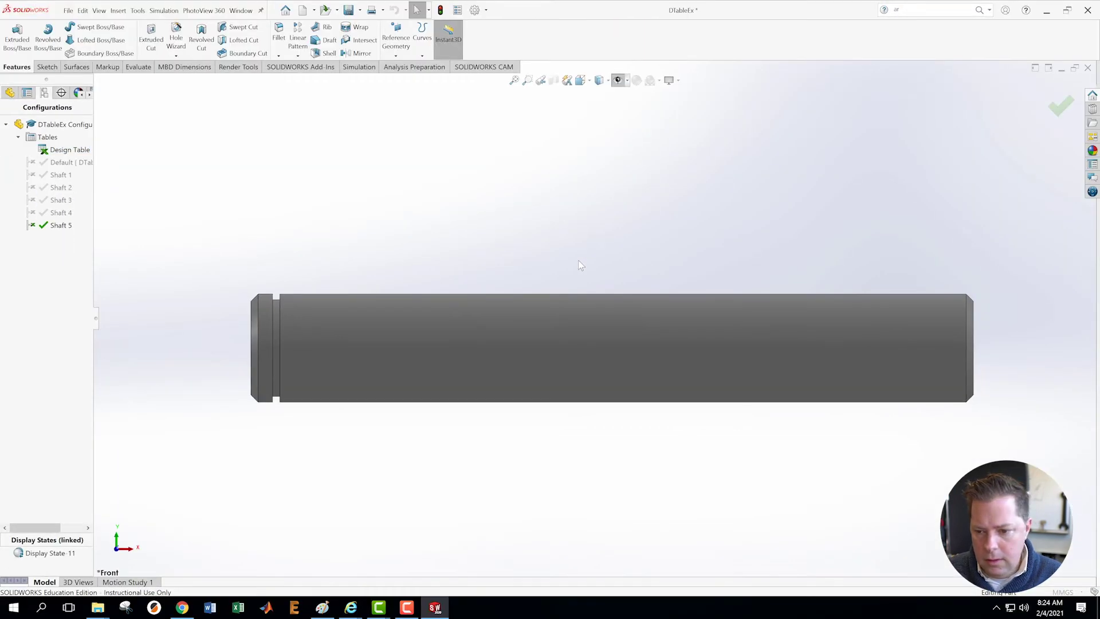
# Activate Default, reopen the design table, and fill the Brass material from K3 down to K8
pyautogui.doubleClick(40, 161)
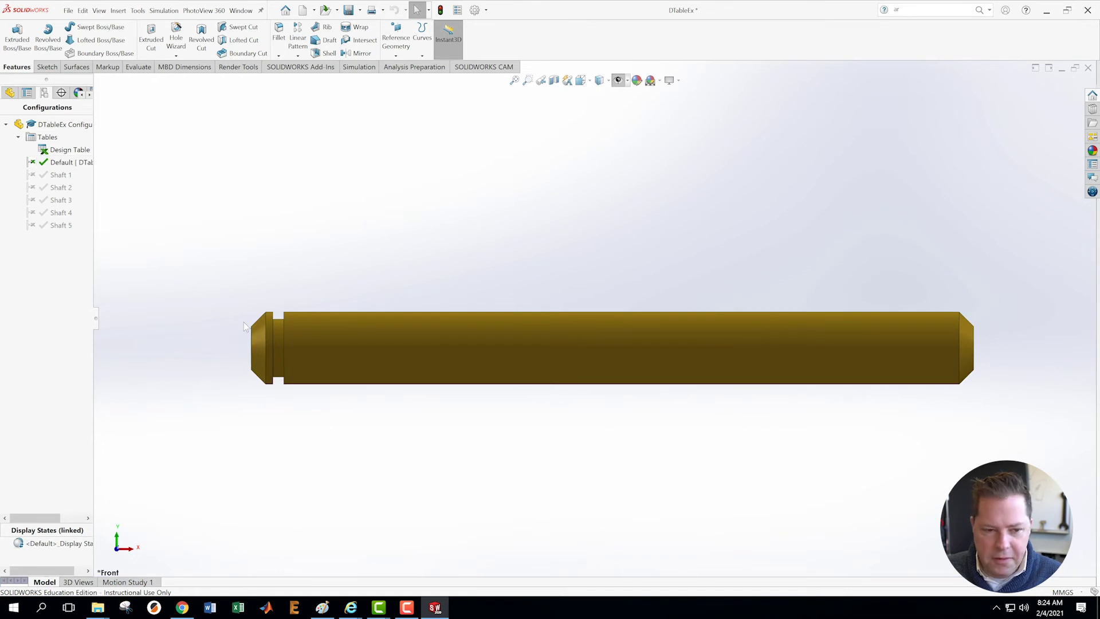
pyautogui.rightClick(57, 150)
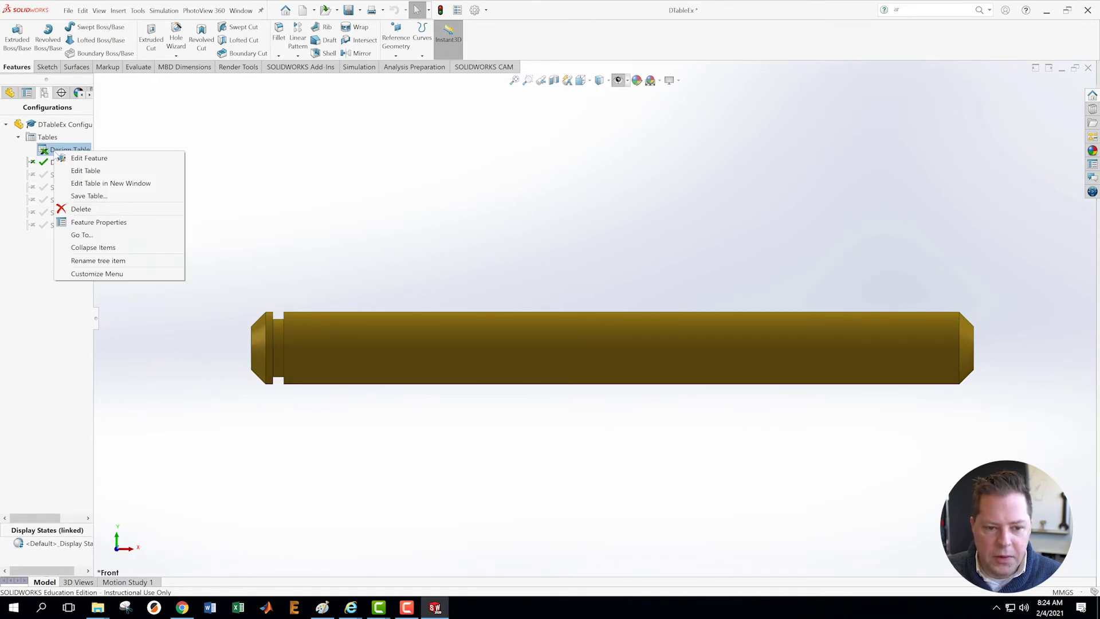
pyautogui.click(84, 172)
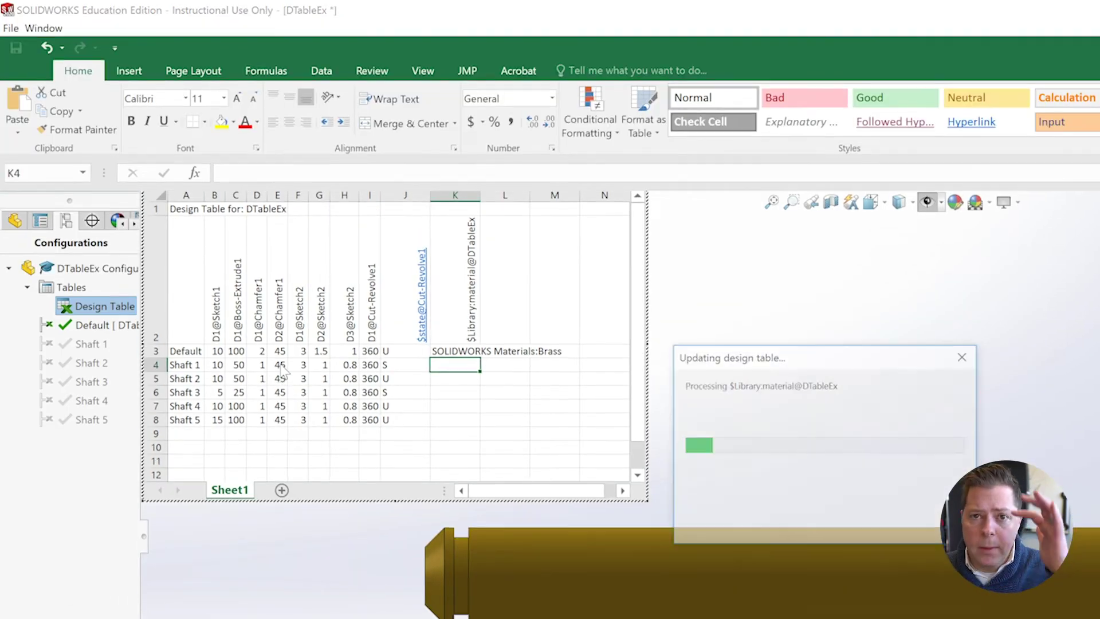
pyautogui.click(454, 366)
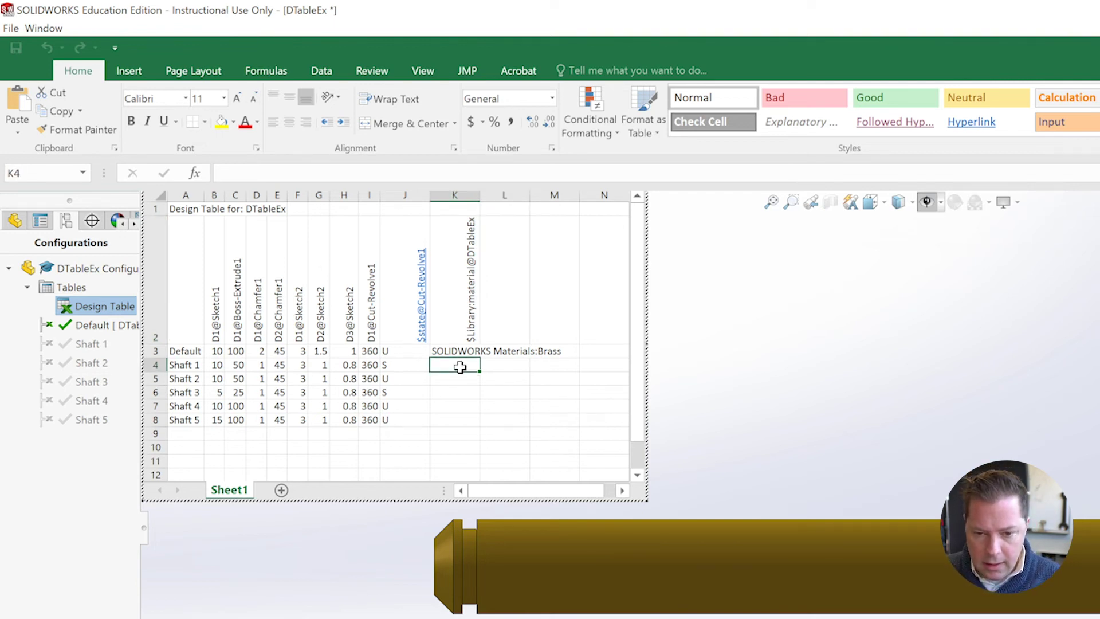
pyautogui.click(438, 351)
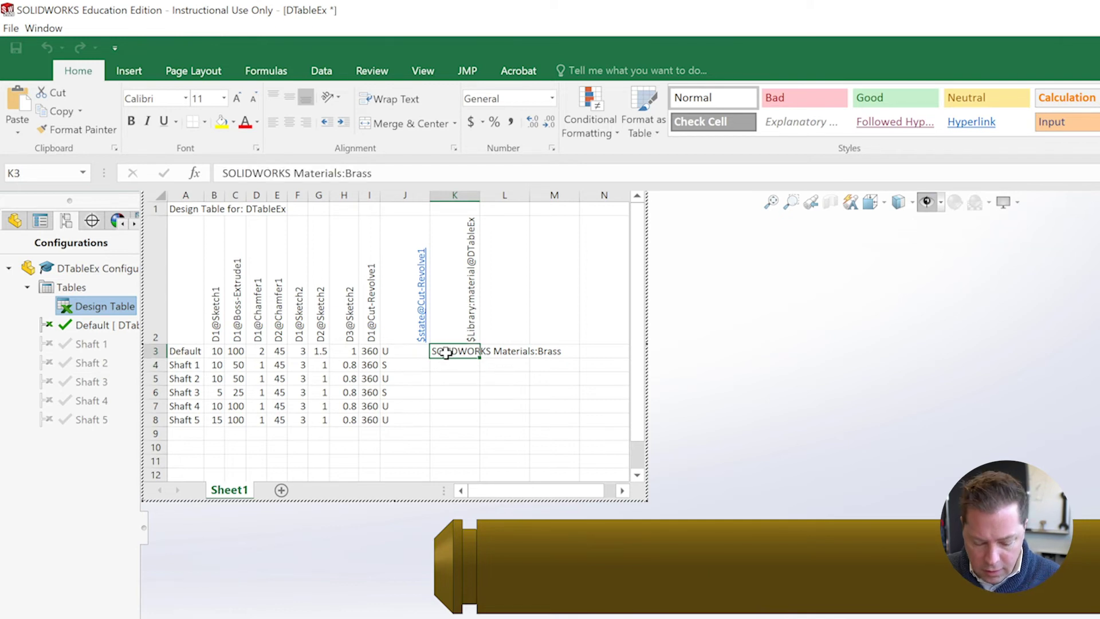
pyautogui.moveTo(478, 356); pyautogui.dragTo(471, 424)
pyautogui.click(448, 435)
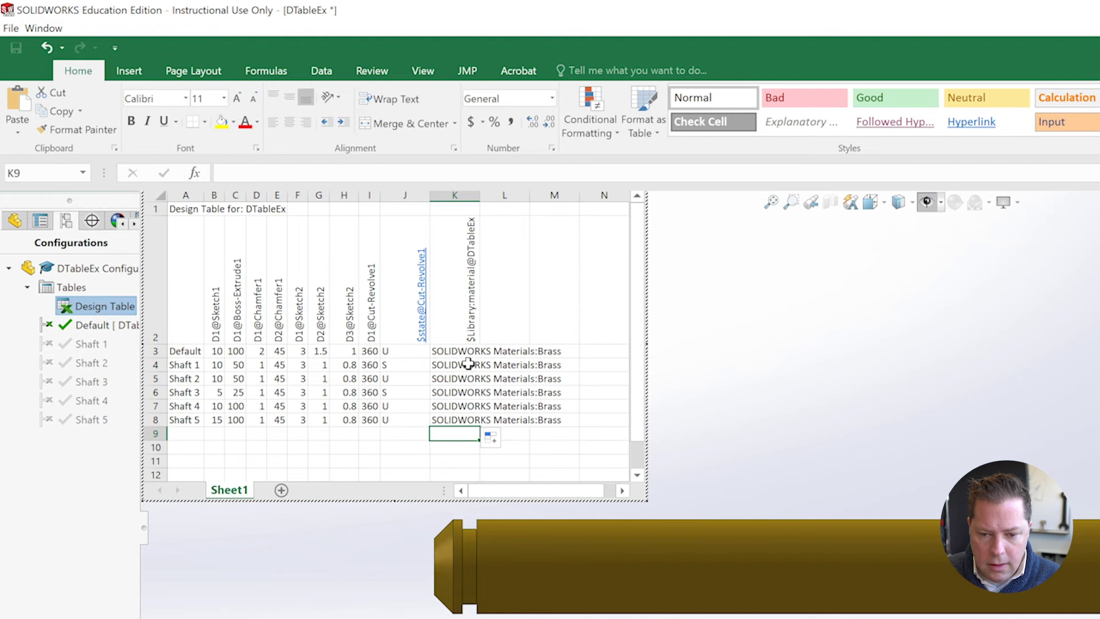
# Change Shaft 1's material in K4 from Brass to PBT General Purpose
pyautogui.doubleClick(553, 365)
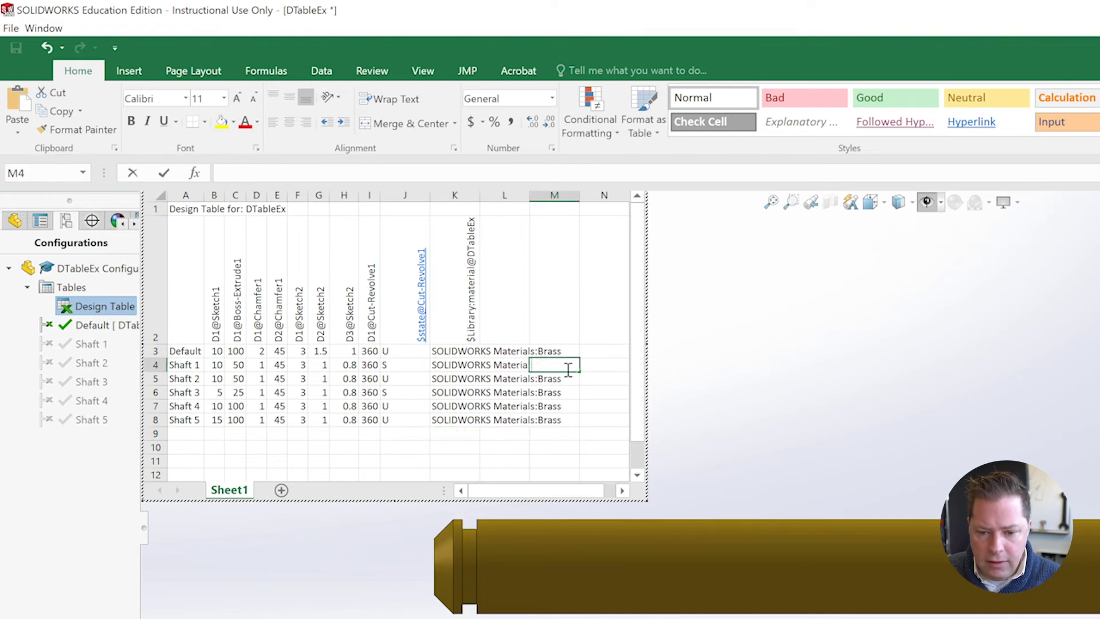
pyautogui.click(453, 365)
pyautogui.moveTo(382, 174); pyautogui.dragTo(345, 173)
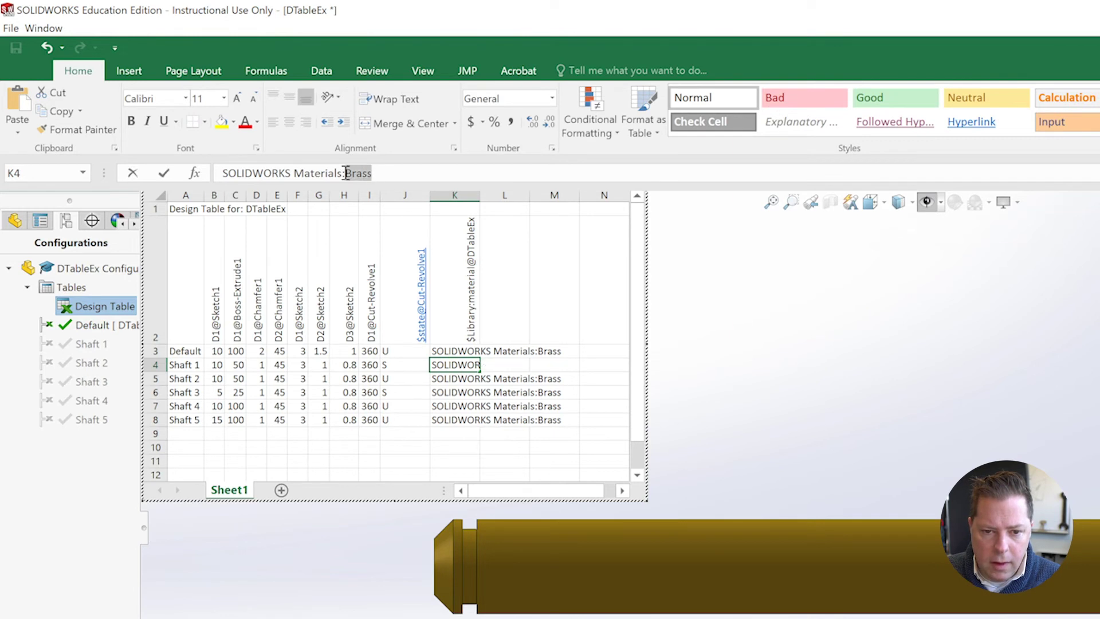
pyautogui.write('P')
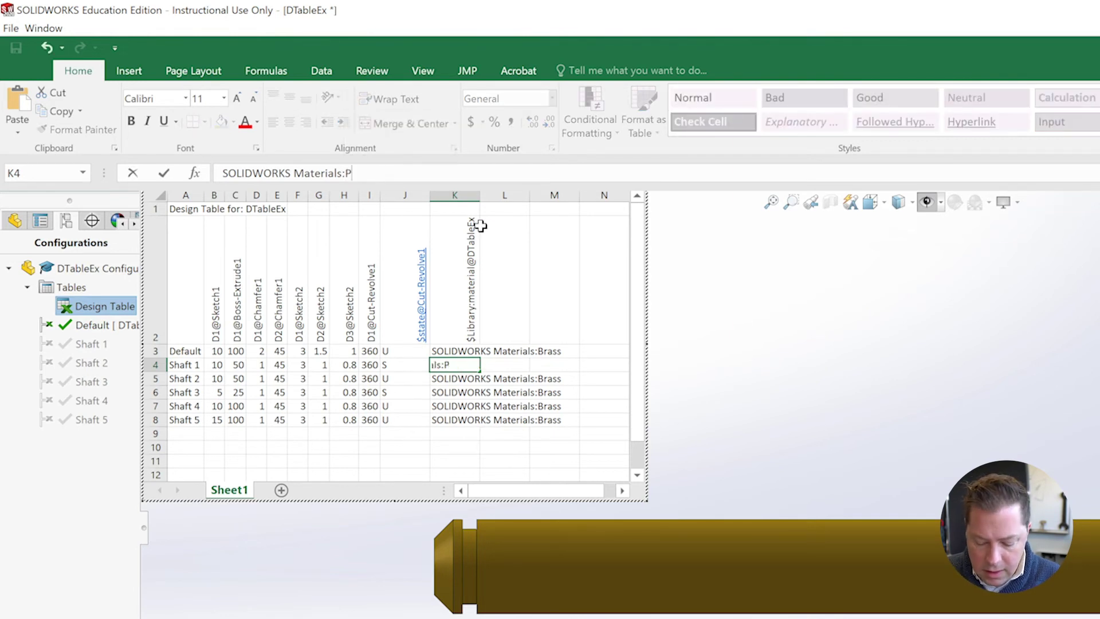
pyautogui.write('BT General Pr')
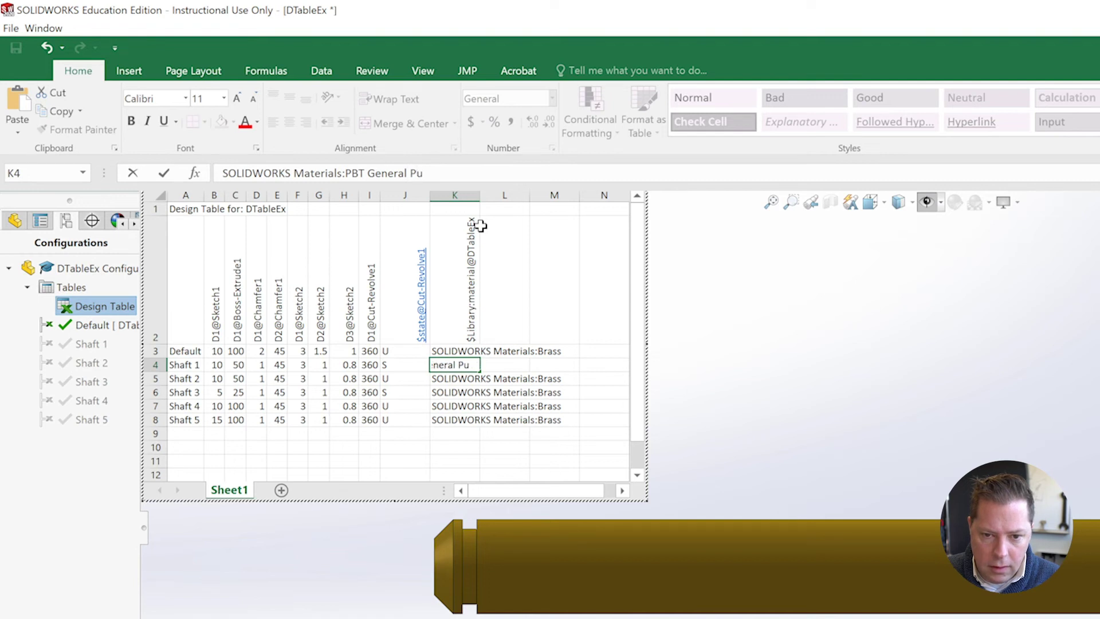
pyautogui.write('rpose')
pyautogui.press('Return')
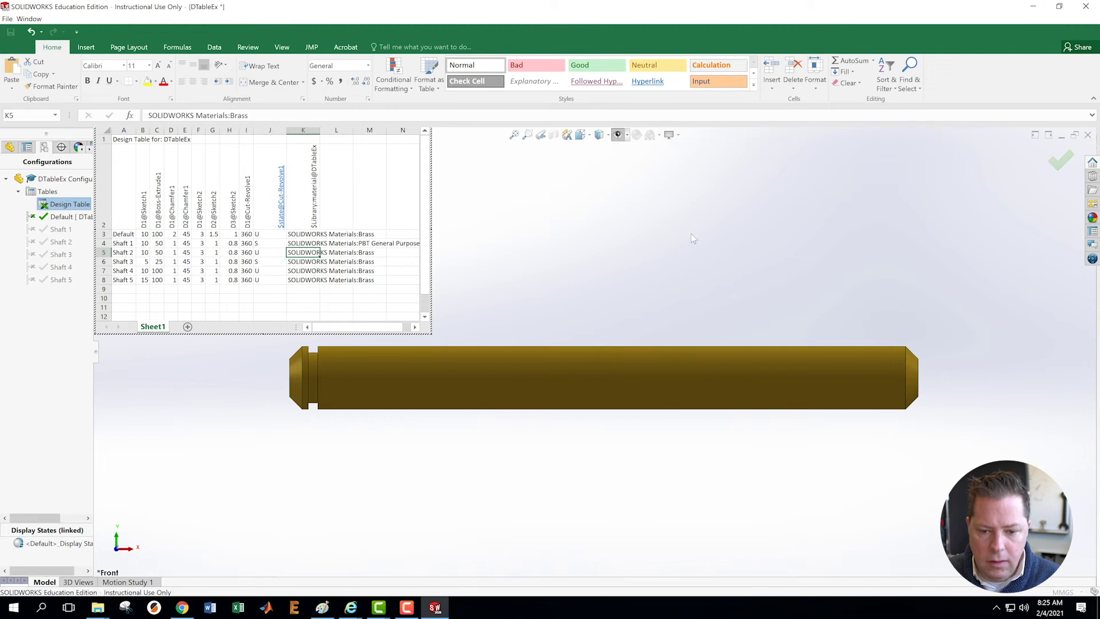
# Close the design table, then reopen it for editing from the ConfigurationManager
pyautogui.click(1036, 348)
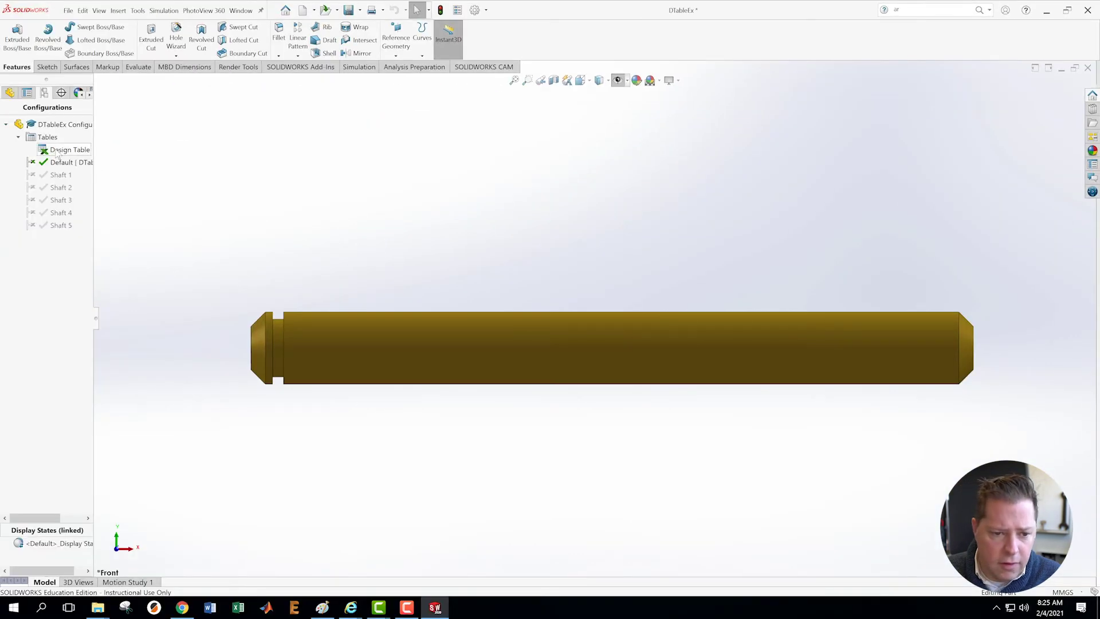
pyautogui.rightClick(60, 152)
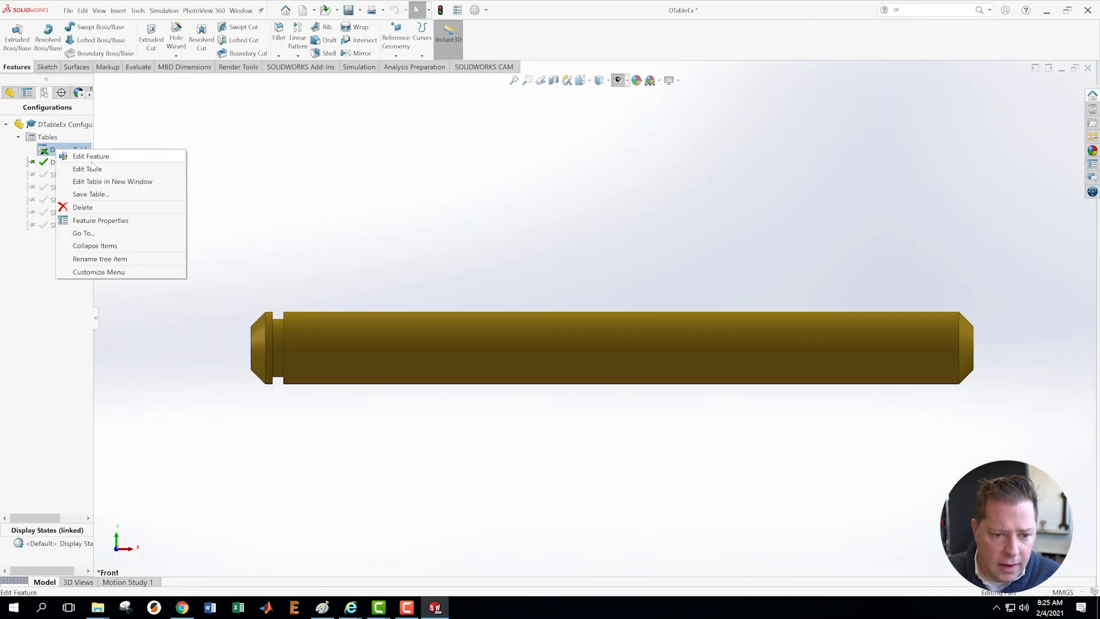
pyautogui.click(75, 168)
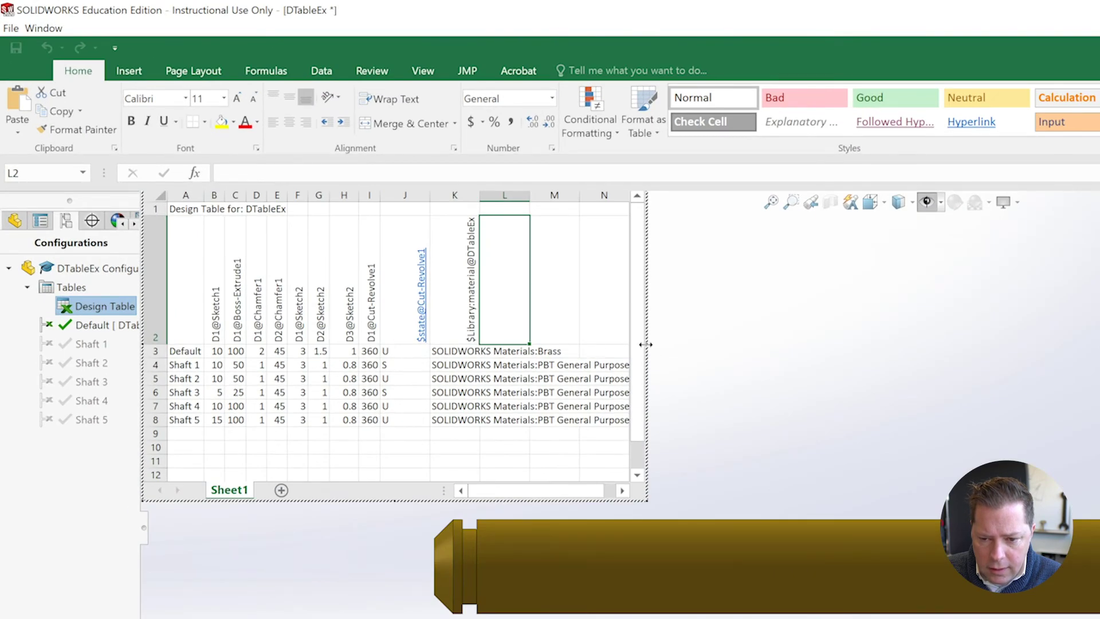
# Widen the embedded design table so column K's full material names are readable
pyautogui.moveTo(646, 344); pyautogui.dragTo(847, 359)
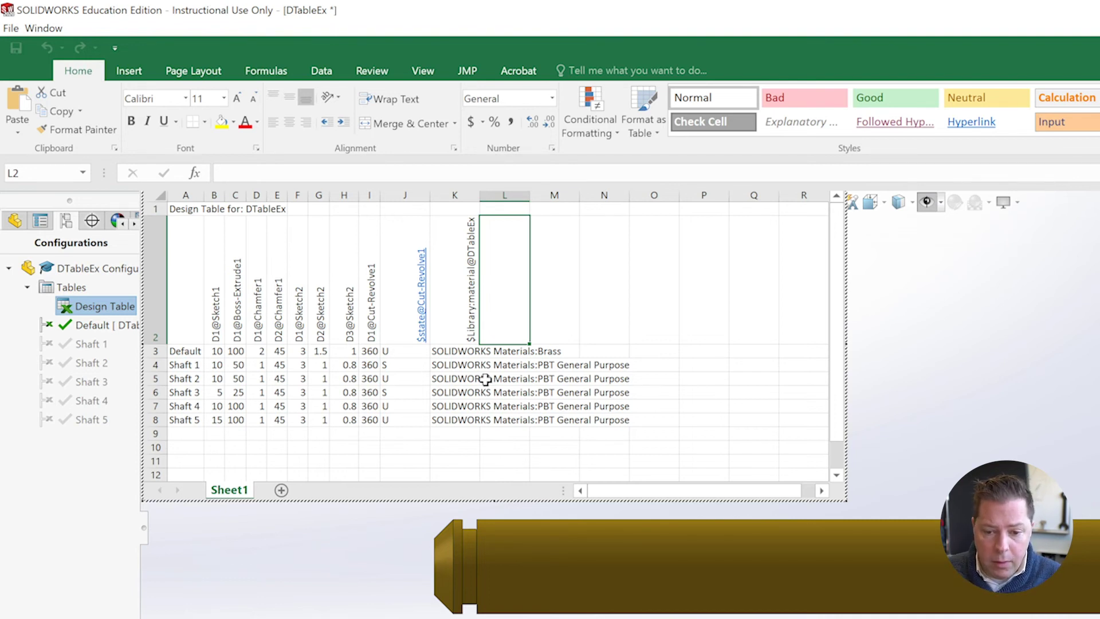
pyautogui.click(455, 379)
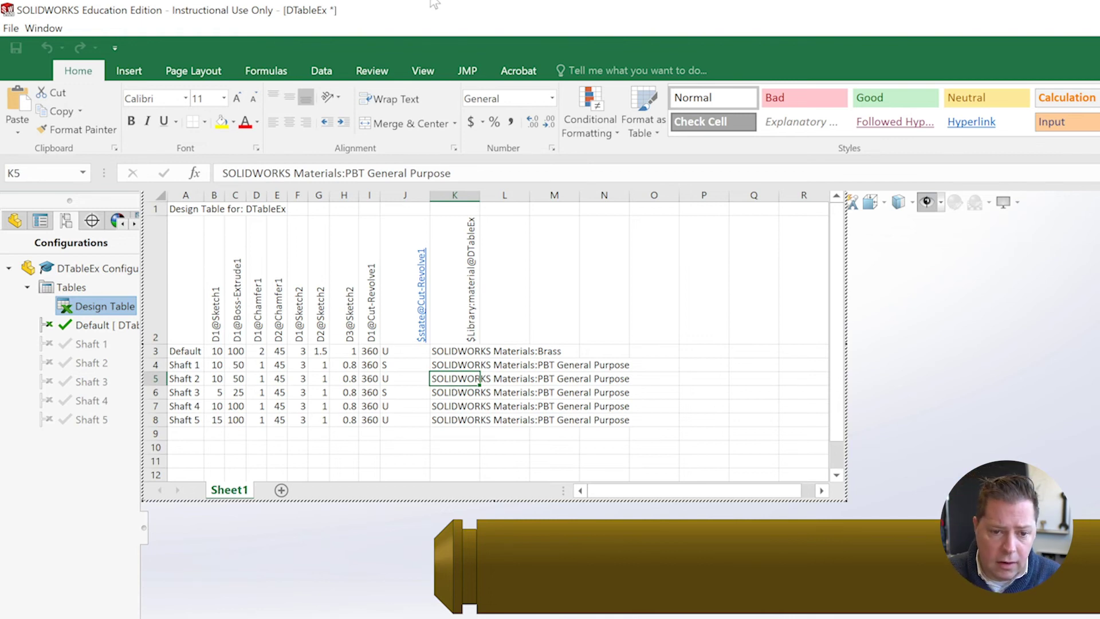
# Change Shaft 2's material in cell K5 to SOLIDWORKS Materials:AISI 1020
pyautogui.moveTo(473, 174); pyautogui.dragTo(346, 175)
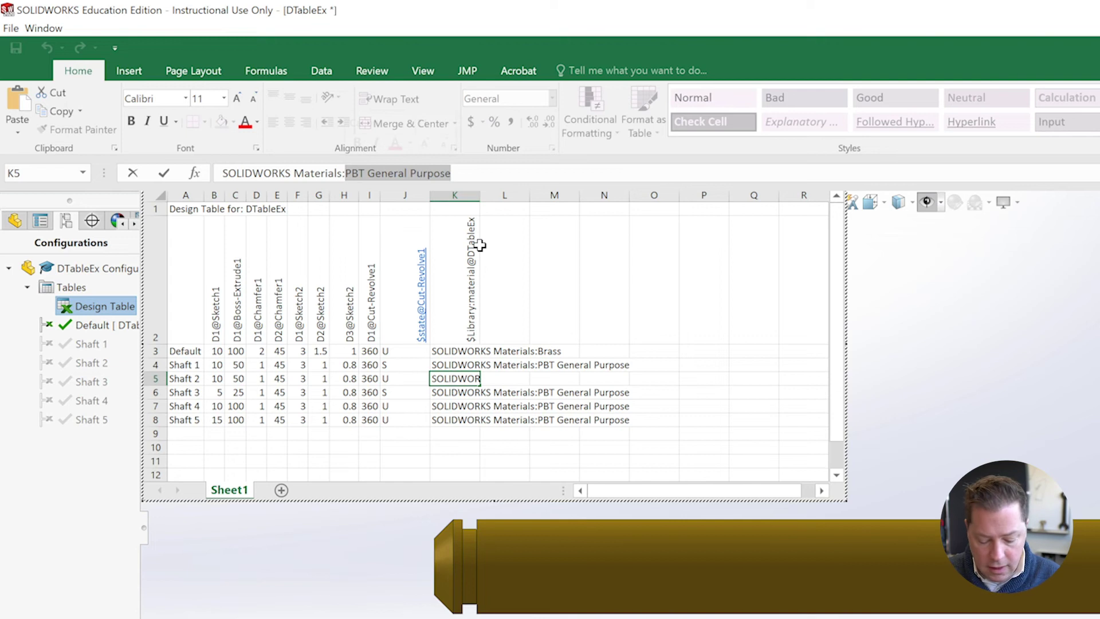
pyautogui.write('AISA')
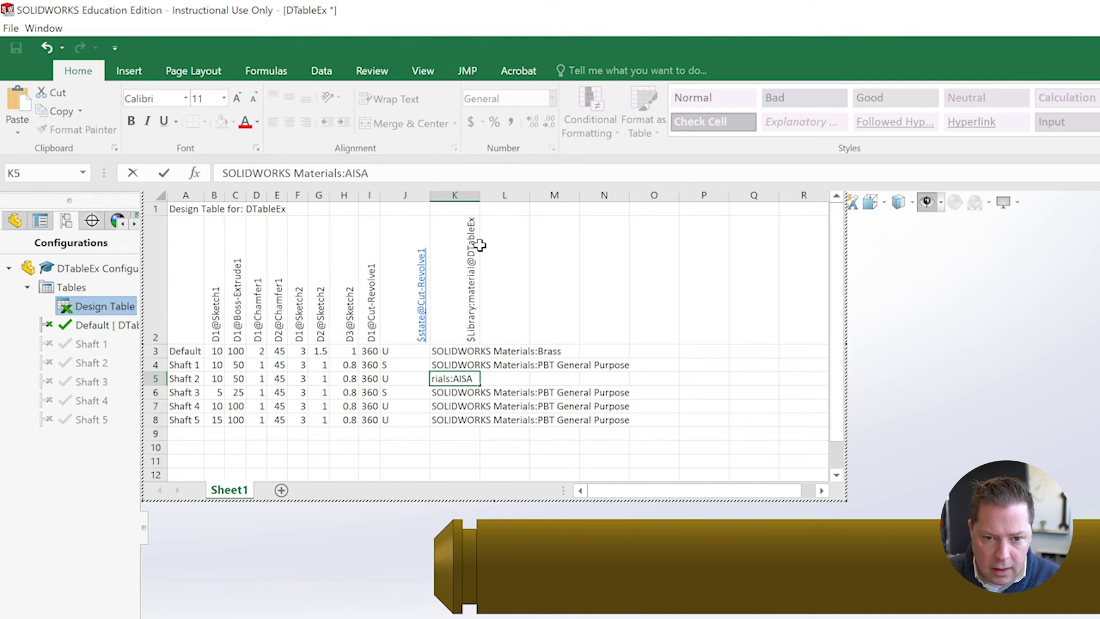
pyautogui.press('BackSpace')
pyautogui.press('BackSpace')
pyautogui.write('SA')
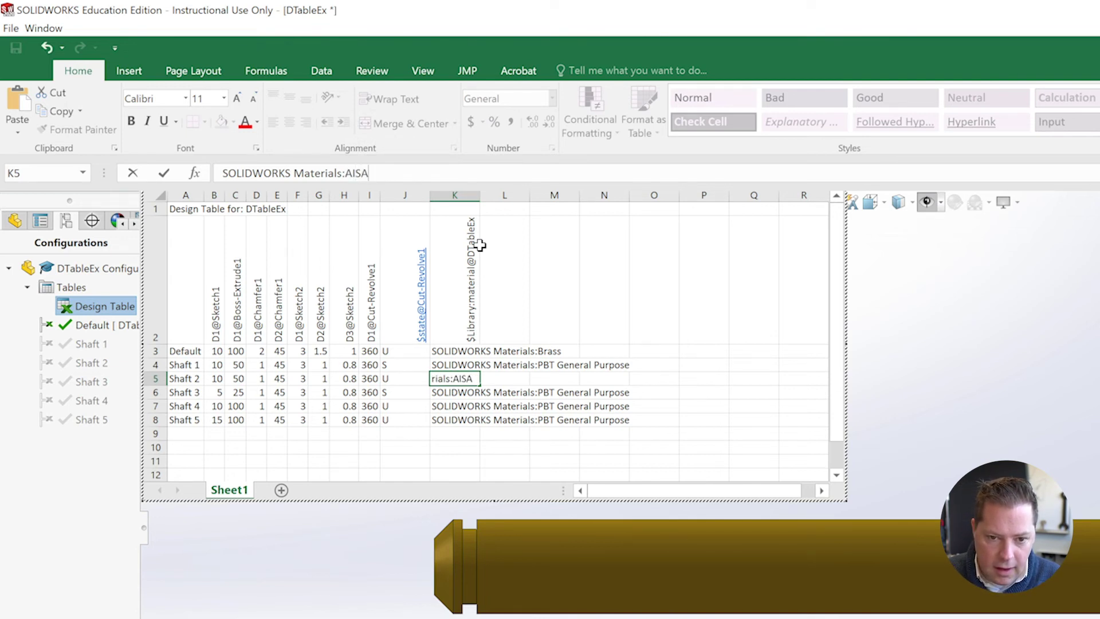
pyautogui.press('BackSpace')
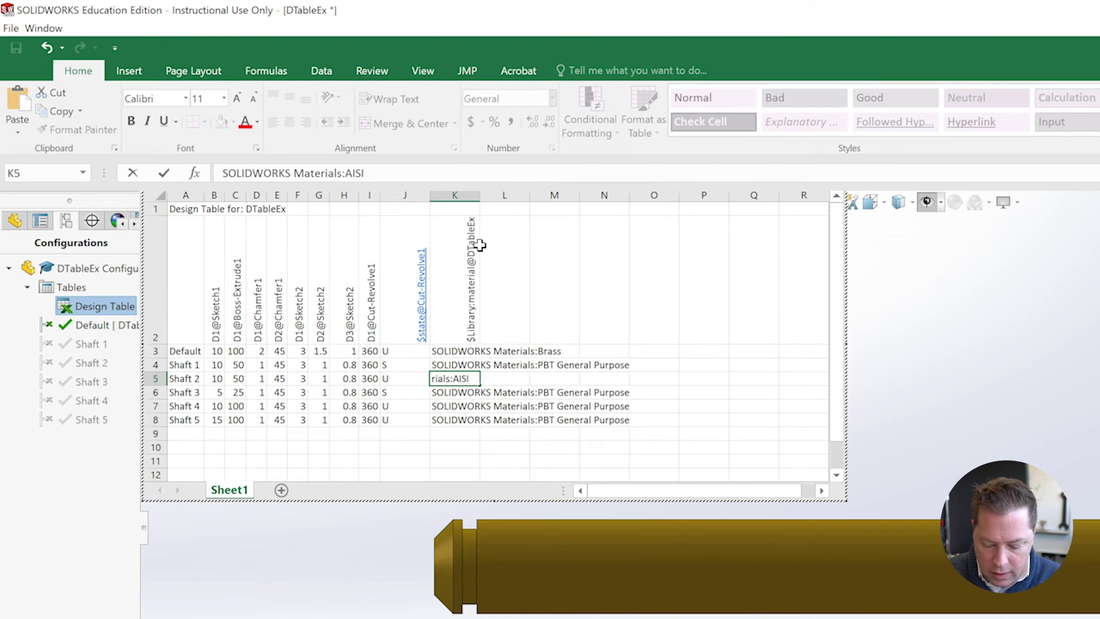
pyautogui.write('I 1020')
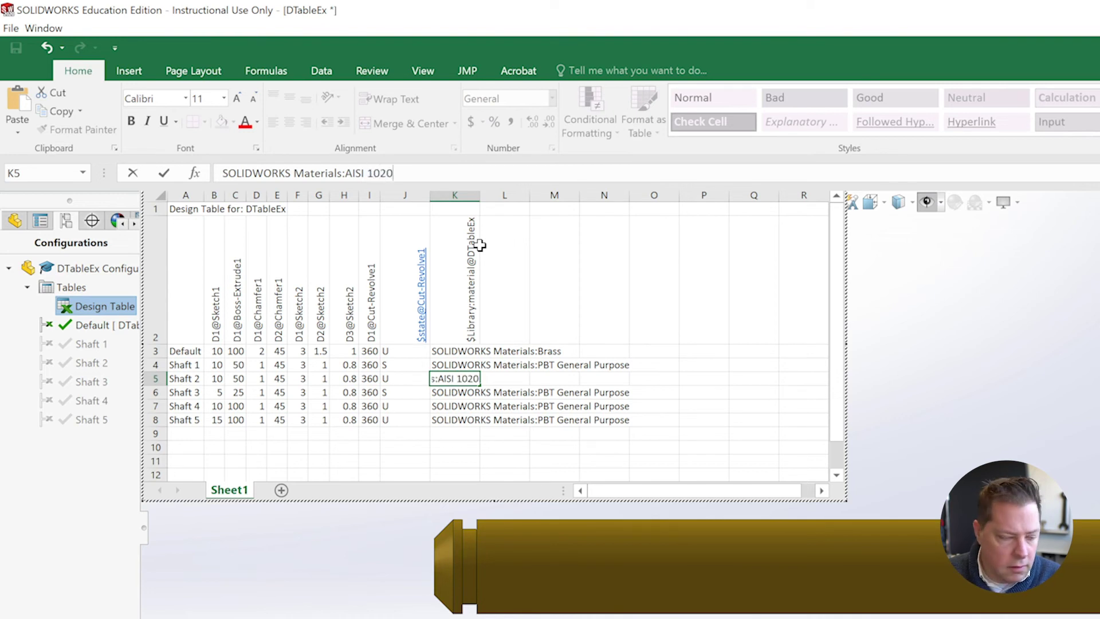
pyautogui.press('Return')
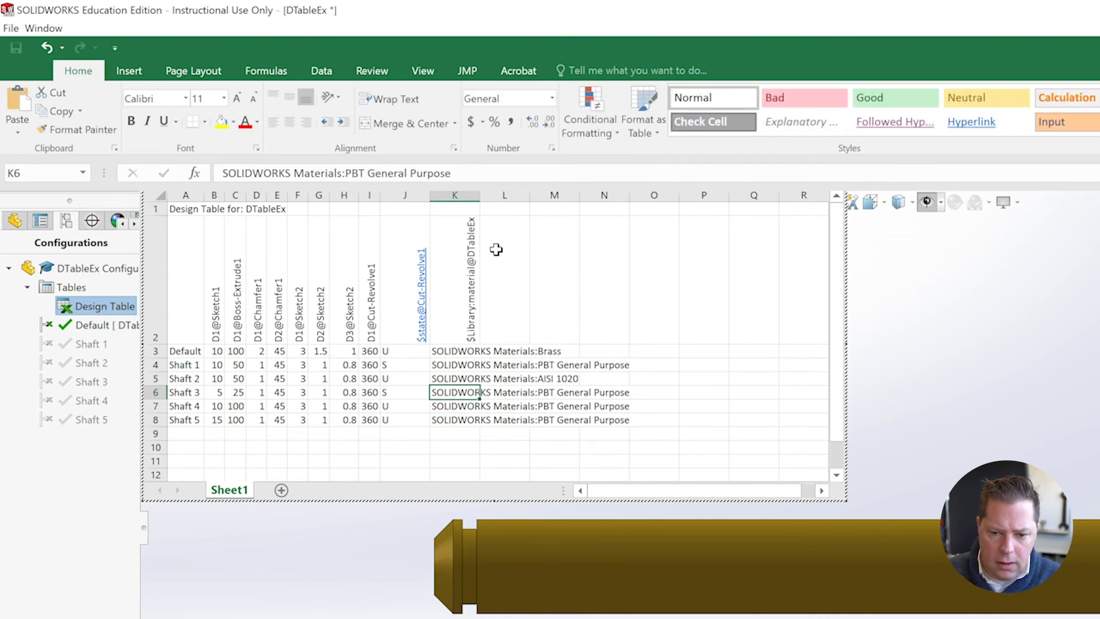
pyautogui.click(461, 380)
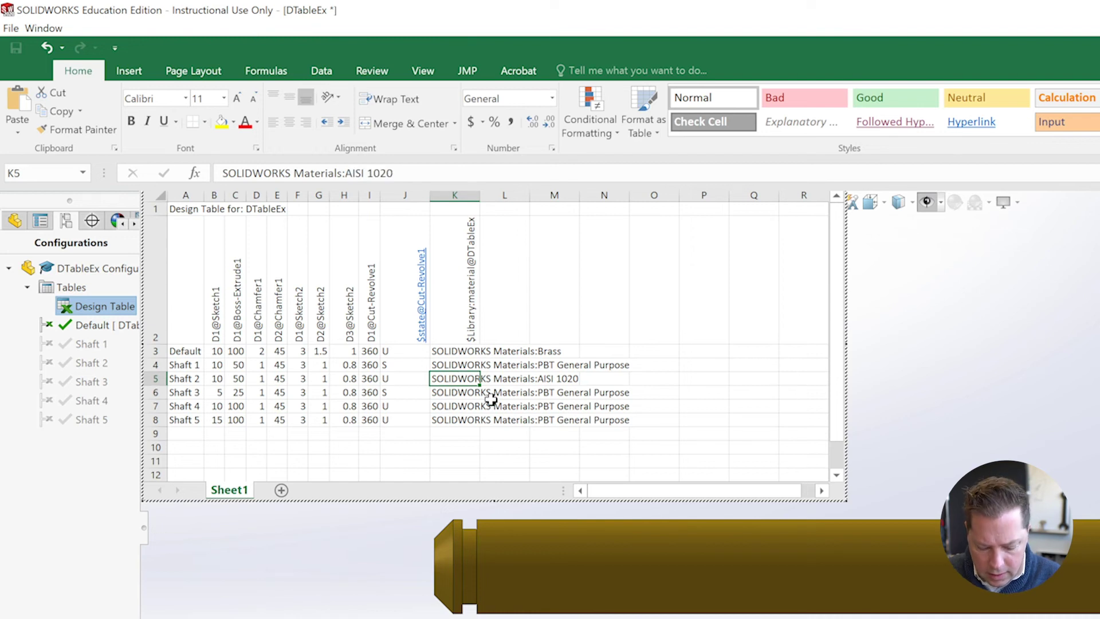
# Paste the AISI 1020 material into K6 for Shaft 3
pyautogui.click(467, 394)
pyautogui.write('v')
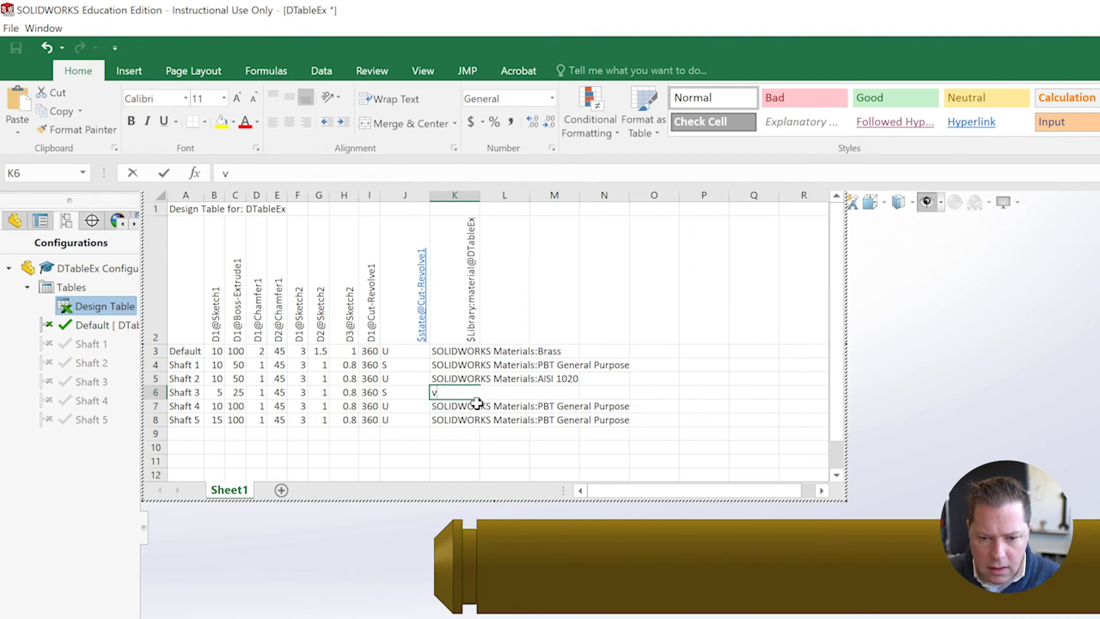
pyautogui.press('Escape')
pyautogui.write('SOLIDWORKS Materials:AISI 1020')
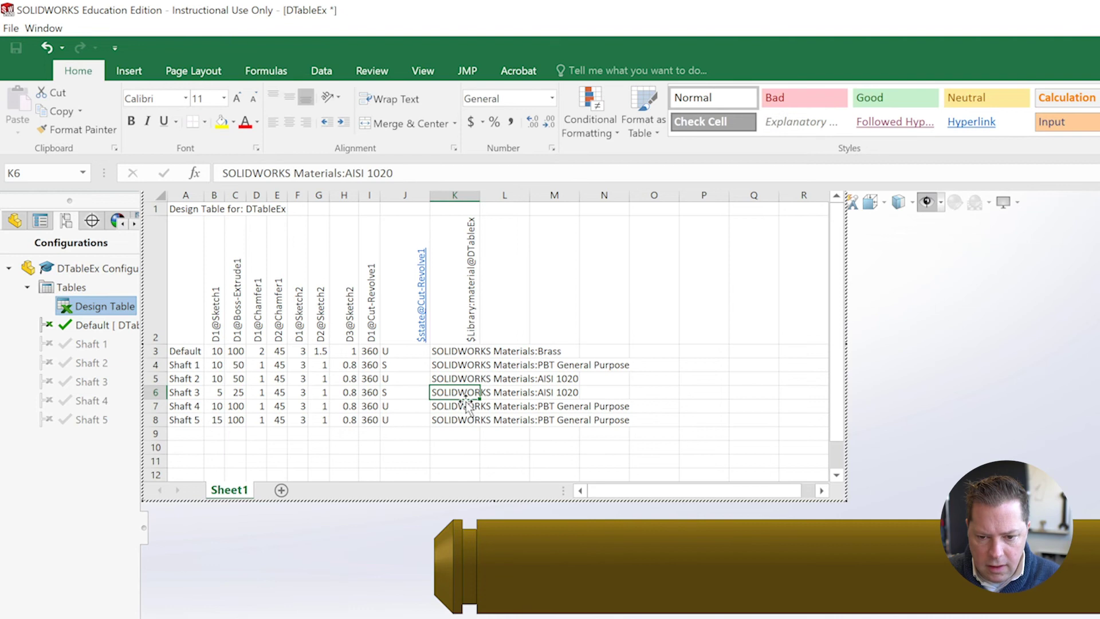
# Set K7 to Titanium Ti-5Al-2.5Sn for Shaft 4 and fill it down to K8 for Shaft 5
pyautogui.click(463, 407)
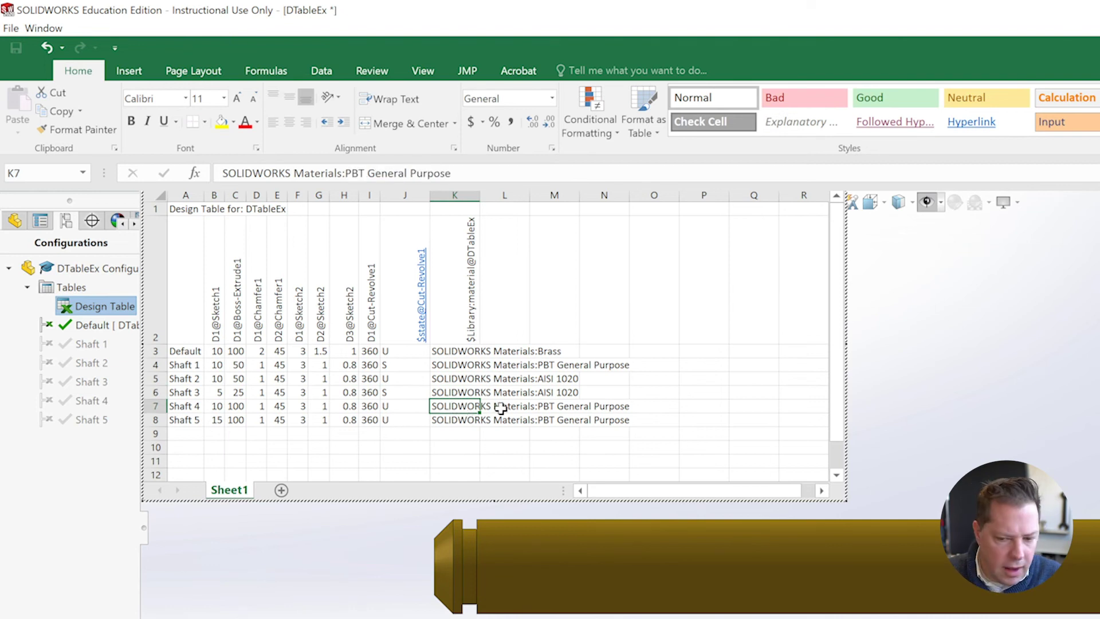
pyautogui.moveTo(453, 173); pyautogui.dragTo(349, 180)
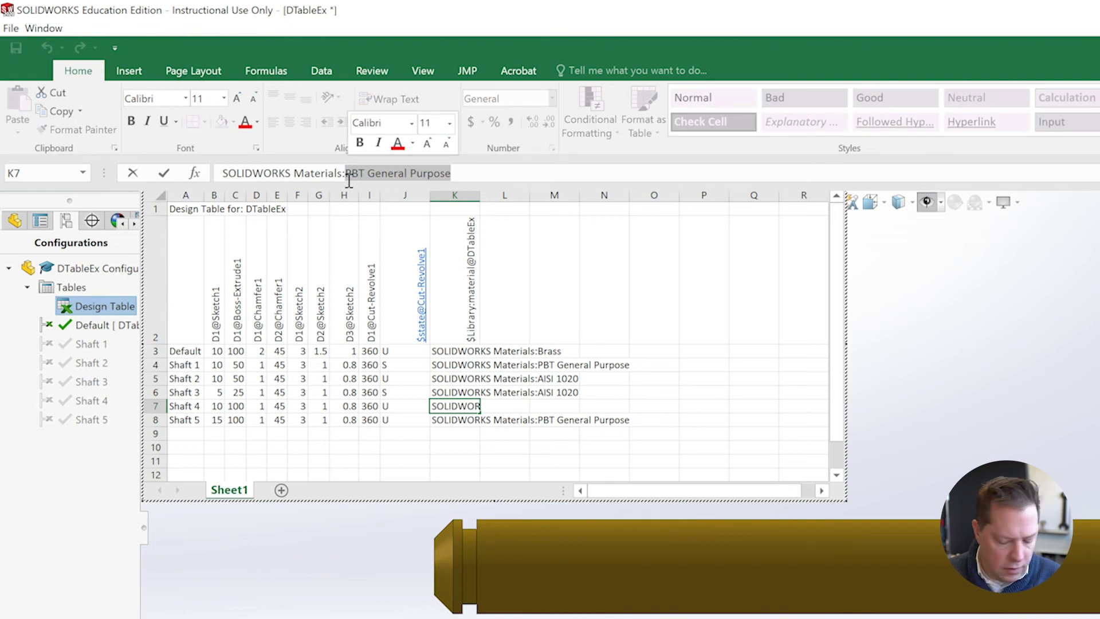
pyautogui.write('Titanium')
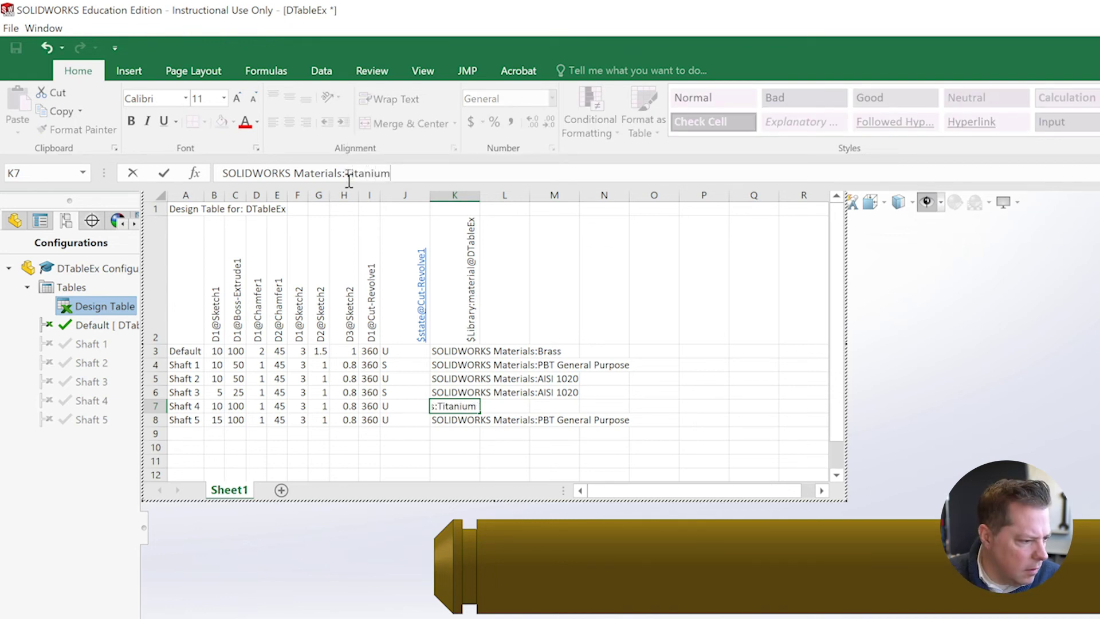
pyautogui.write(' Ti')
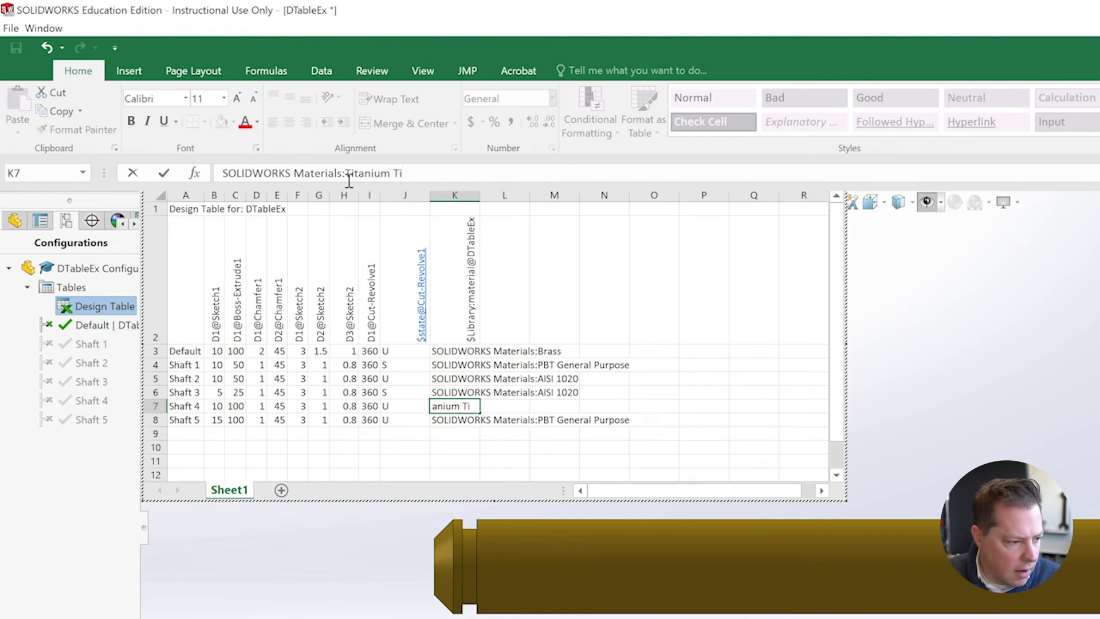
pyautogui.write('-4')
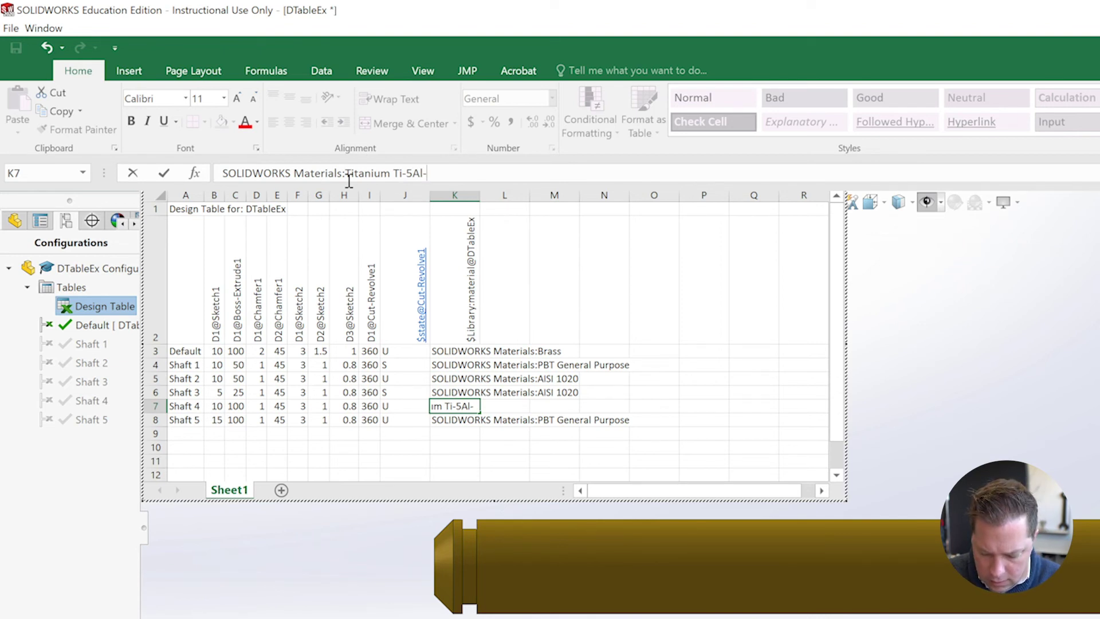
pyautogui.write('2.')
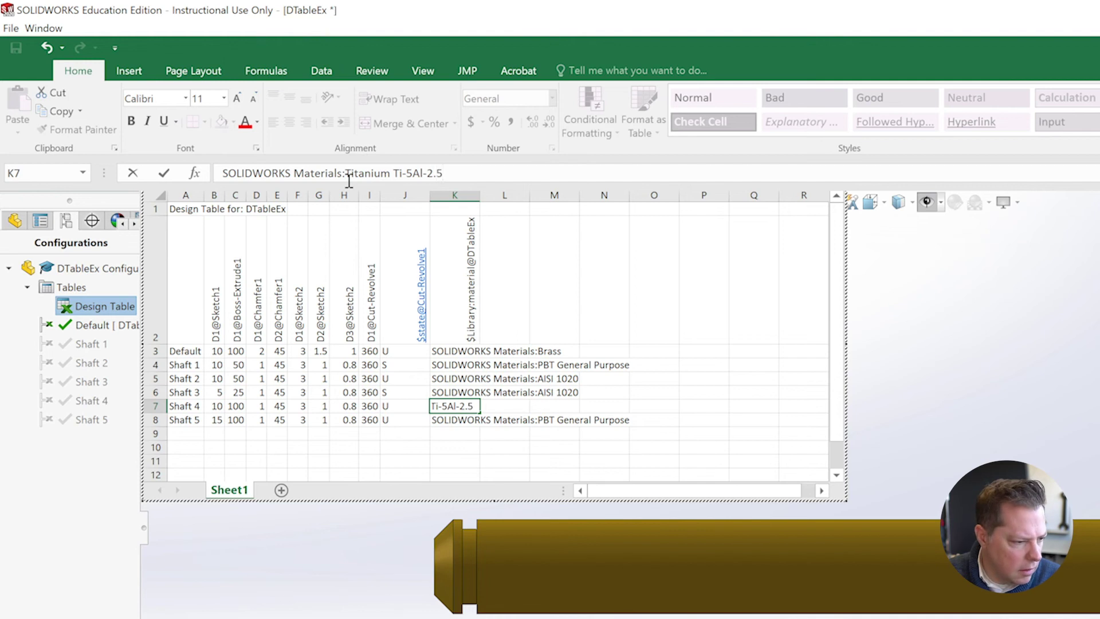
pyautogui.write('5Sn')
pyautogui.press('Return')
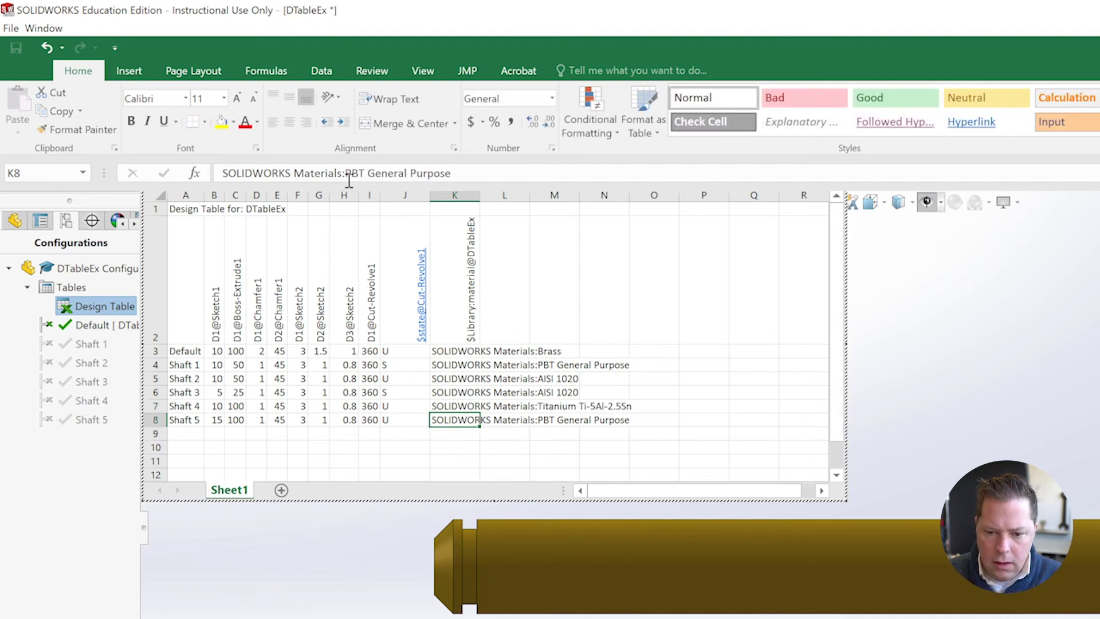
pyautogui.click(467, 407)
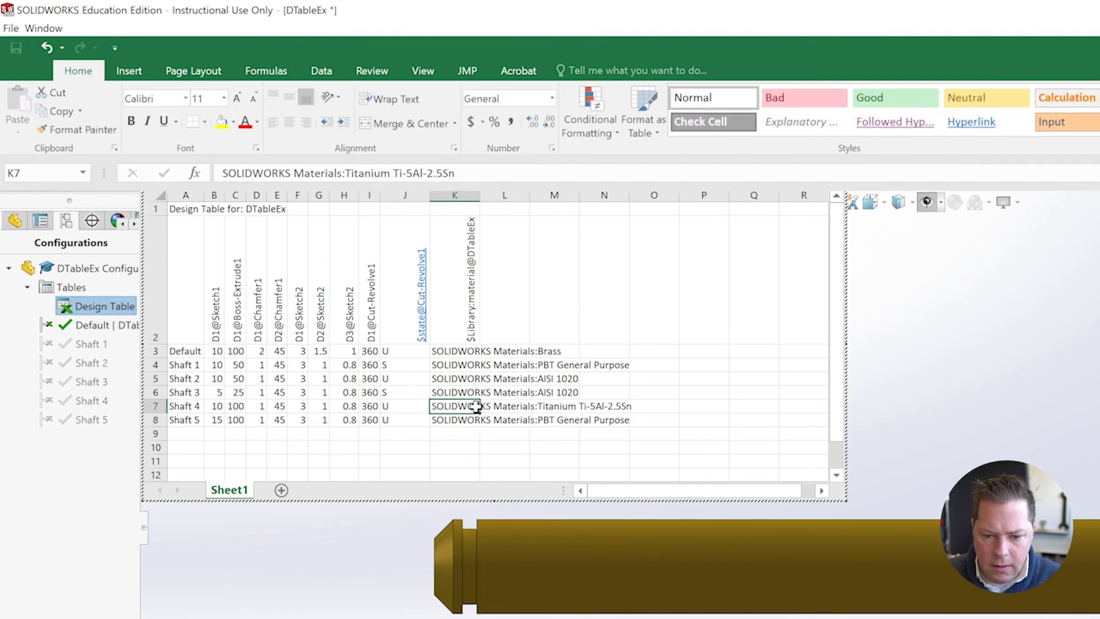
pyautogui.moveTo(480, 412); pyautogui.dragTo(485, 433)
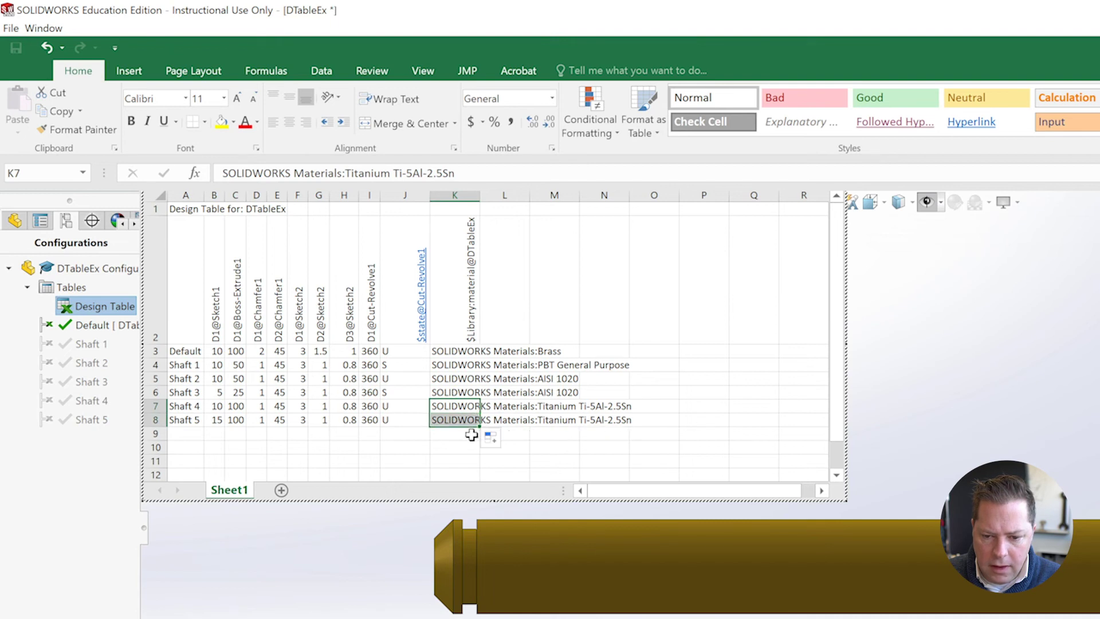
pyautogui.click(450, 447)
# Exit the embedded Excel table to the graphics area; SOLIDWORKS flags the Default row's Brass value as invalid
pyautogui.click(932, 325)
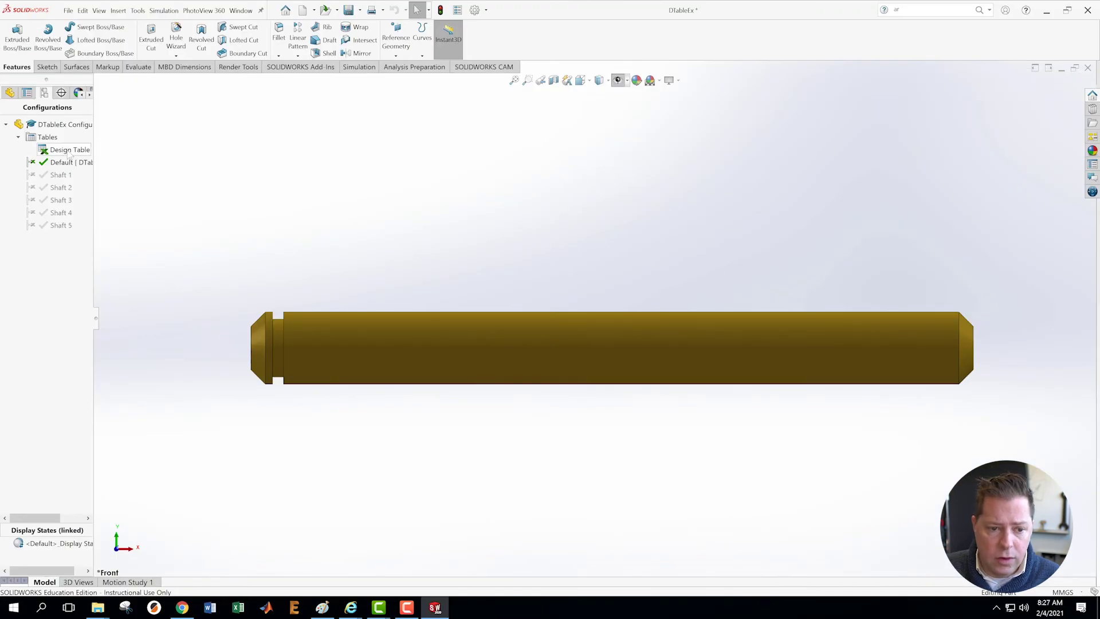
# Reopen the design table and copy PBT General Purpose from K4 into the Default row's K3
pyautogui.rightClick(64, 150)
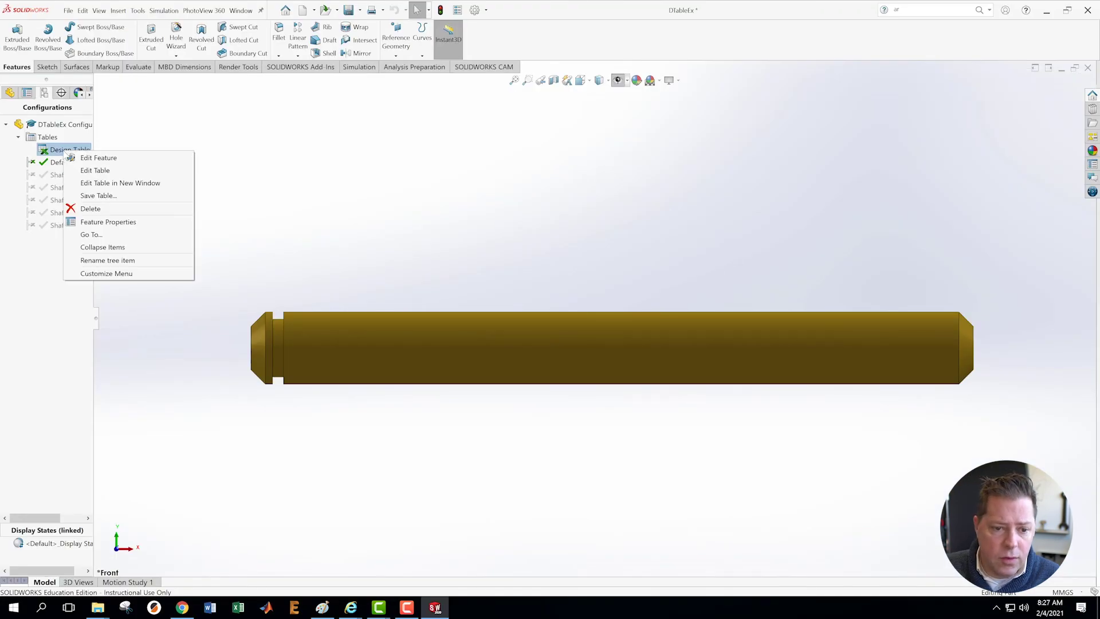
pyautogui.click(92, 170)
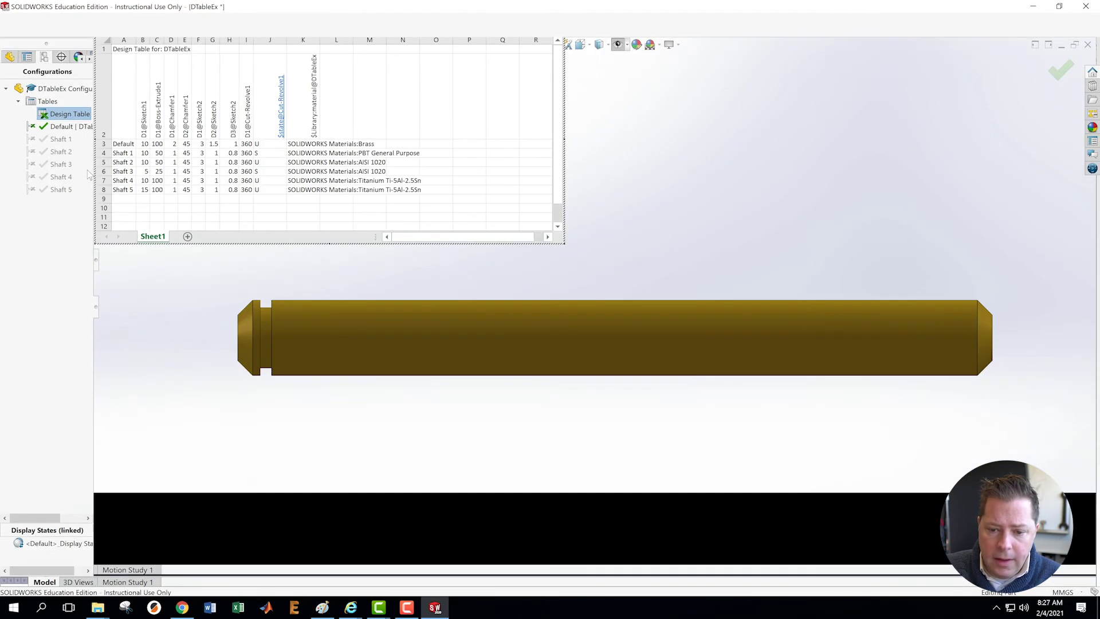
pyautogui.click(559, 246)
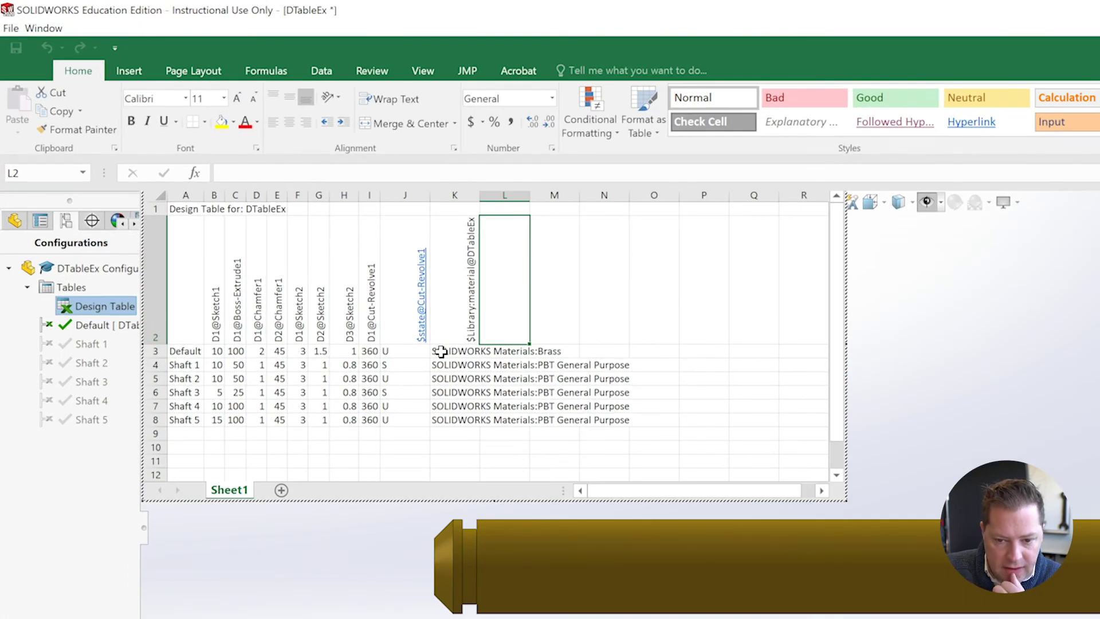
pyautogui.click(452, 366)
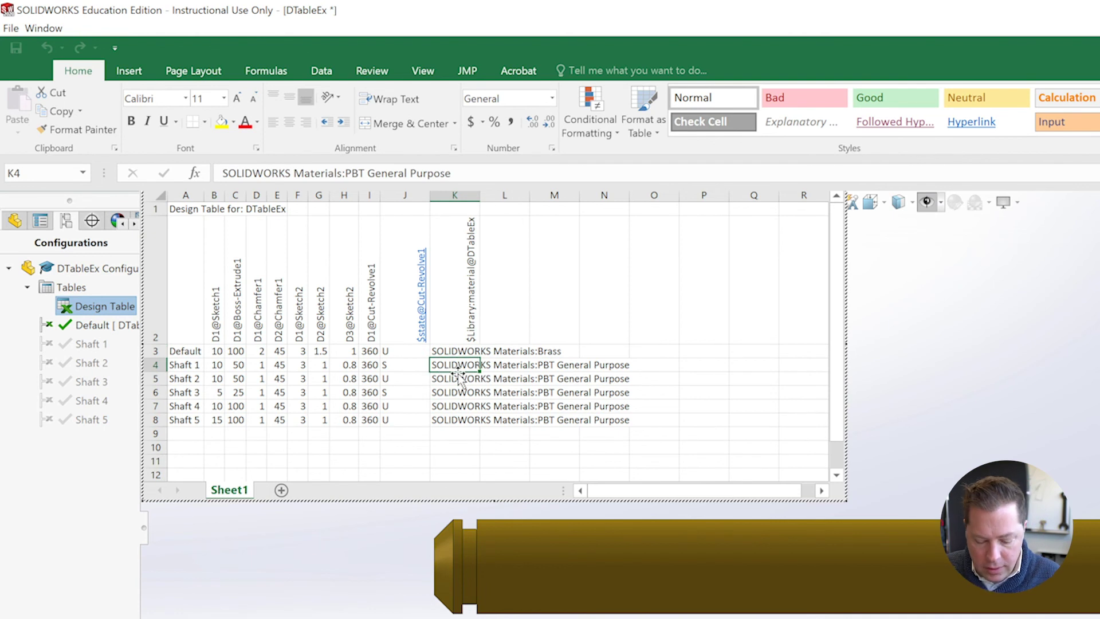
pyautogui.hotkey('ctrl', 'c')
pyautogui.click(443, 352)
pyautogui.hotkey('ctrl', 'v')
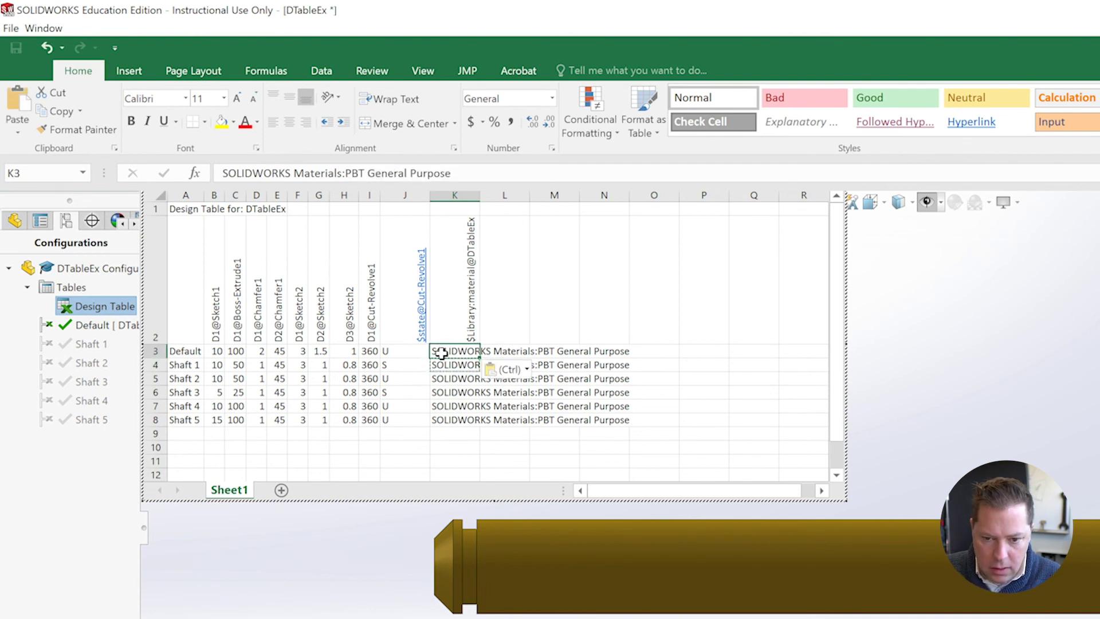
# Change K4 to SOLIDWORKS Materials:Brass and K5 to SOLIDWORKS Materials:AISI 1020
pyautogui.click(444, 367)
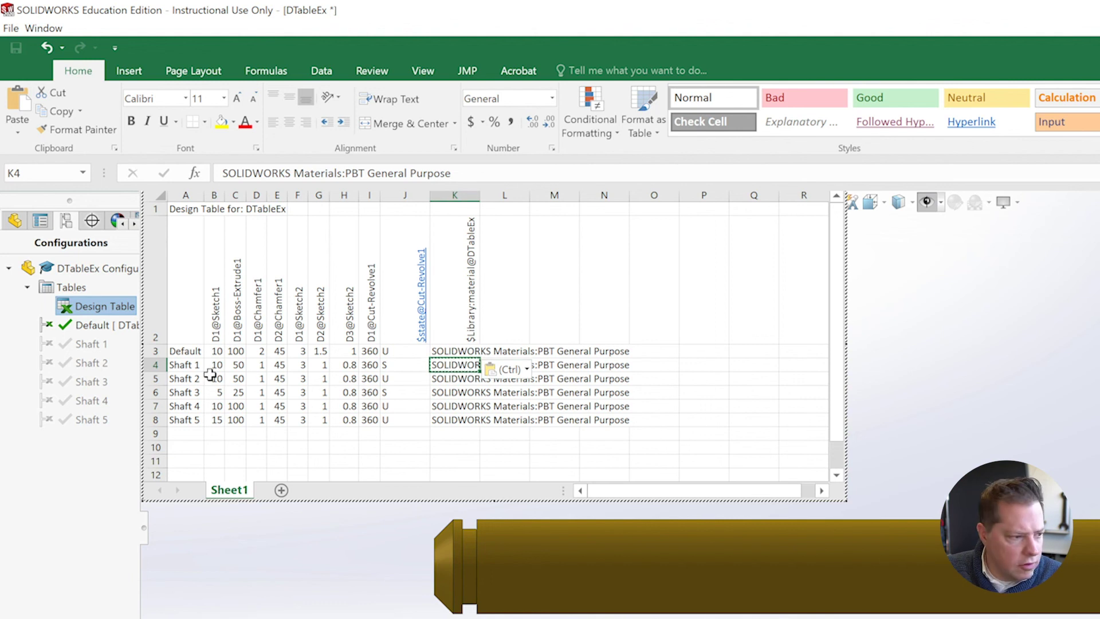
pyautogui.moveTo(471, 172); pyautogui.dragTo(346, 173)
pyautogui.write('Bra')
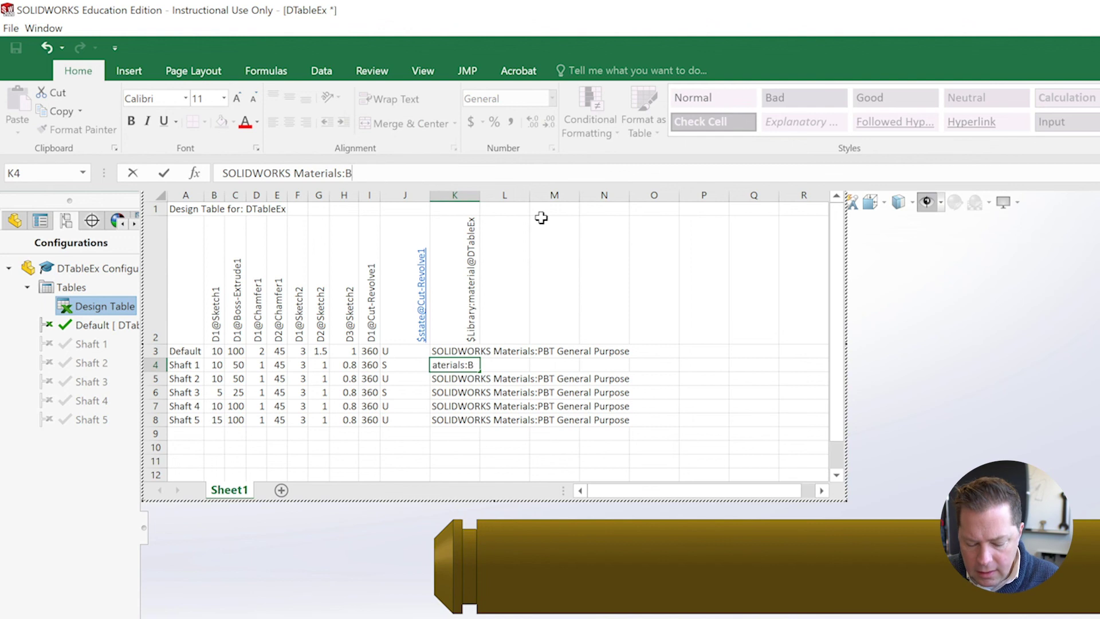
pyautogui.press('Return')
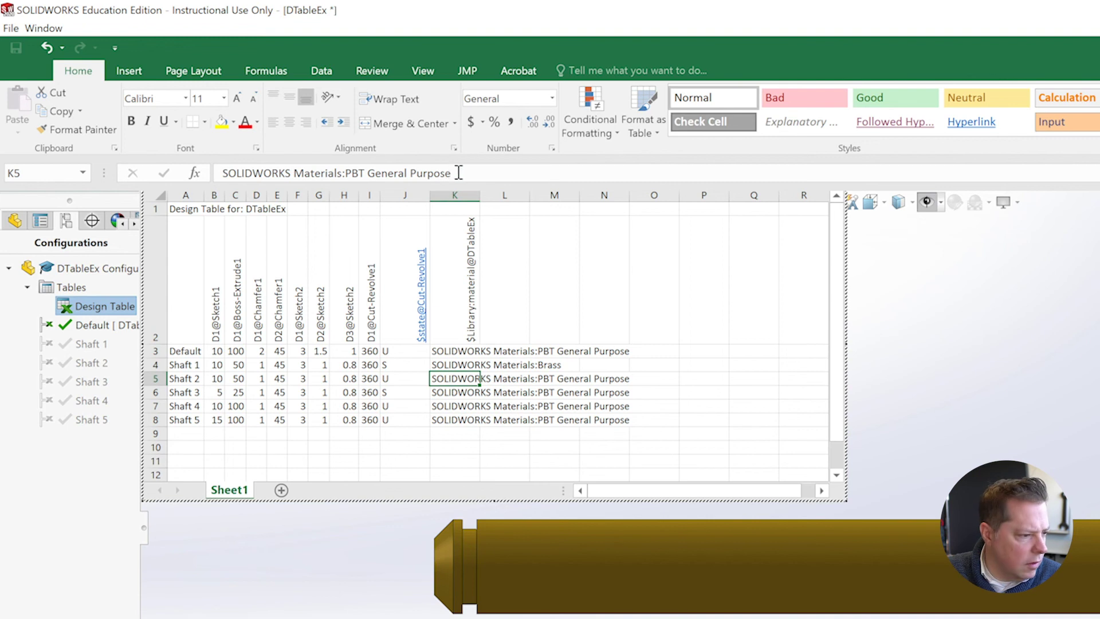
pyautogui.moveTo(459, 173); pyautogui.dragTo(347, 174)
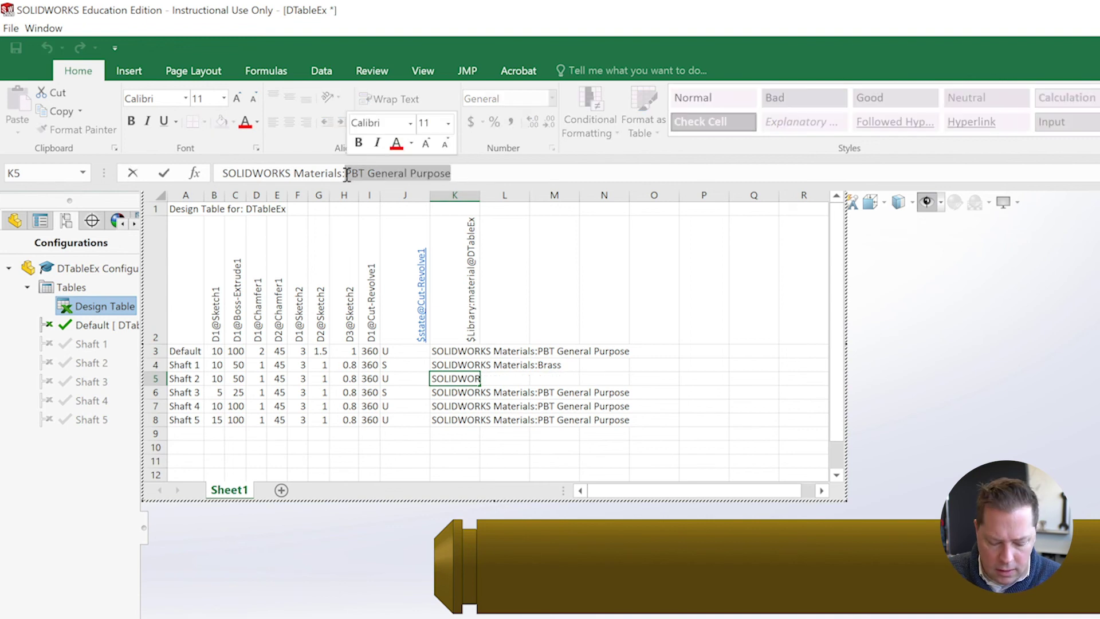
pyautogui.write('AISI')
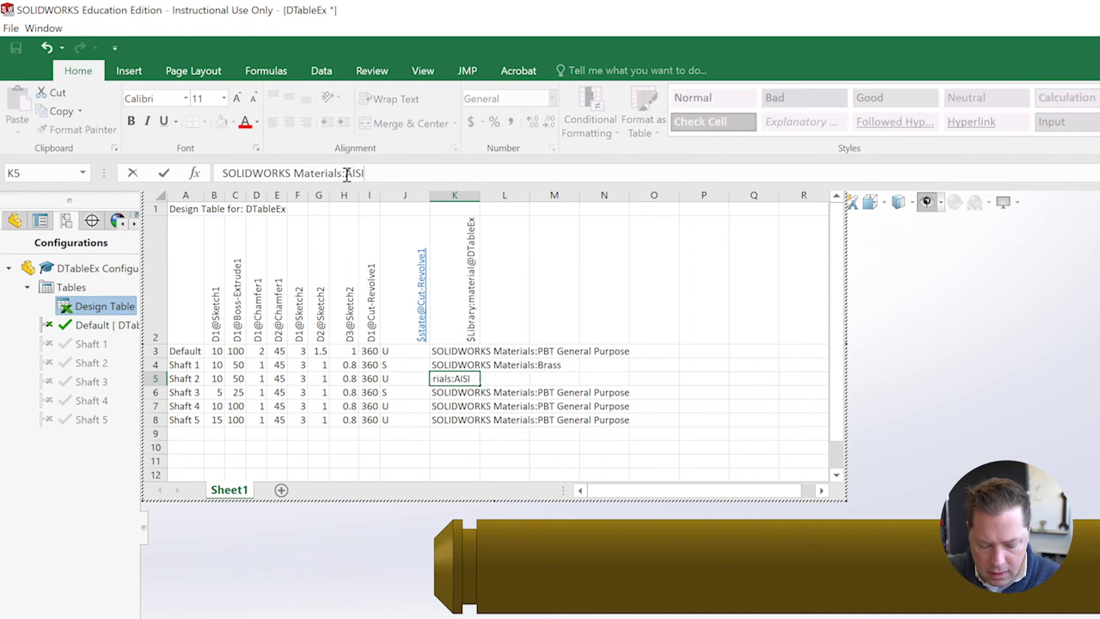
pyautogui.write(' 1020')
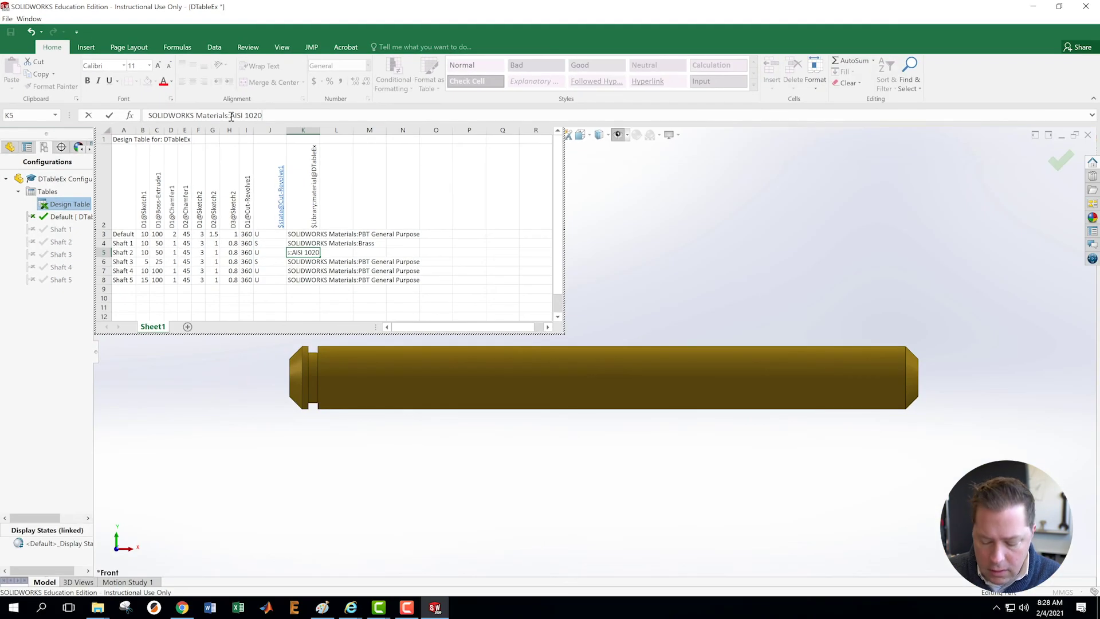
pyautogui.press('Return')
# Close the design table to rebuild the shaft and check its material in the feature tree
pyautogui.click(831, 259)
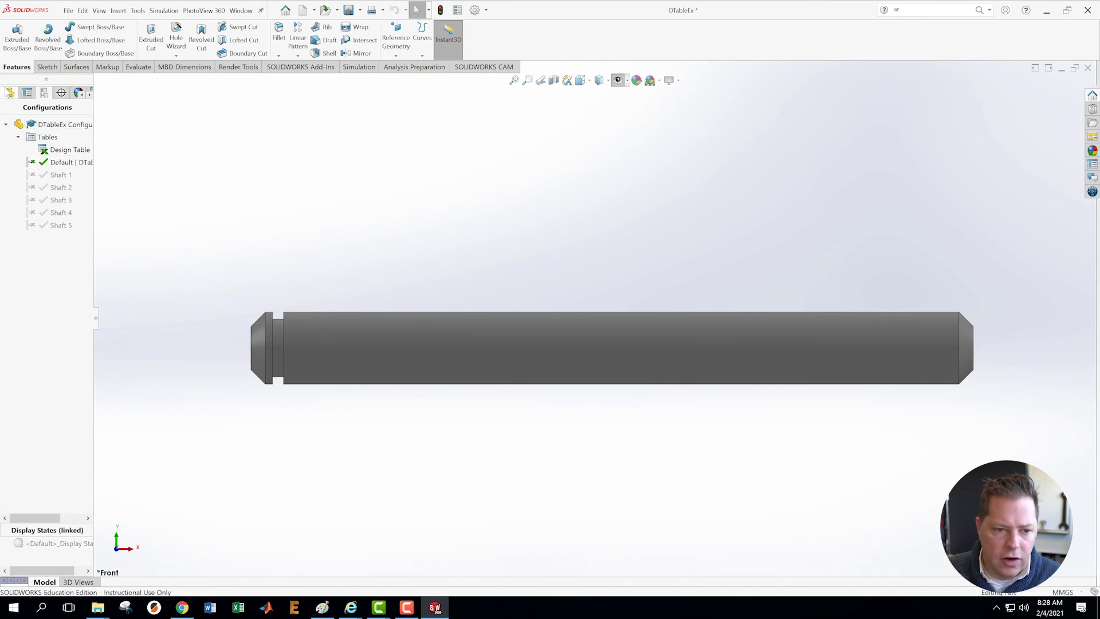
pyautogui.click(10, 93)
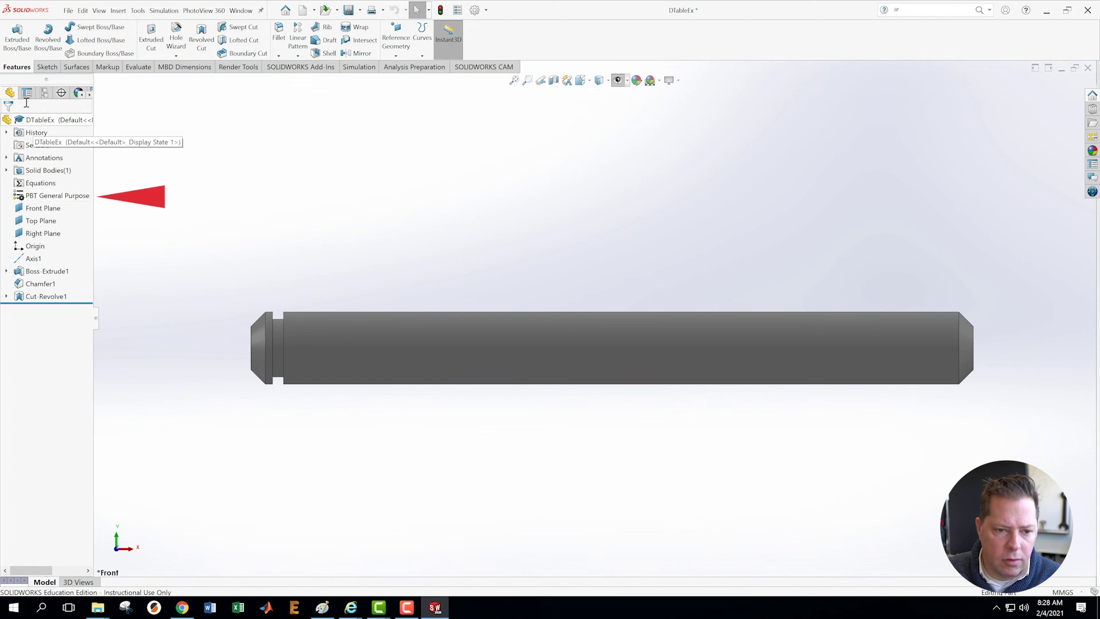
pyautogui.click(45, 92)
# Activate Shaft 1, then Shaft 2, confirming Brass and AISI 1020 materials respectively
pyautogui.doubleClick(55, 174)
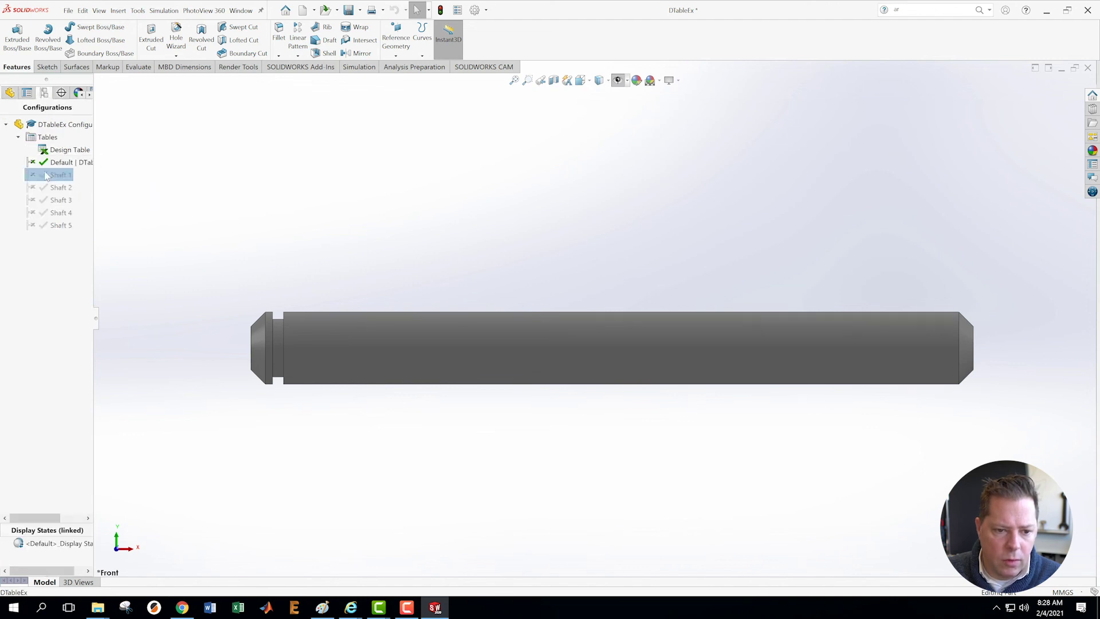
pyautogui.click(10, 93)
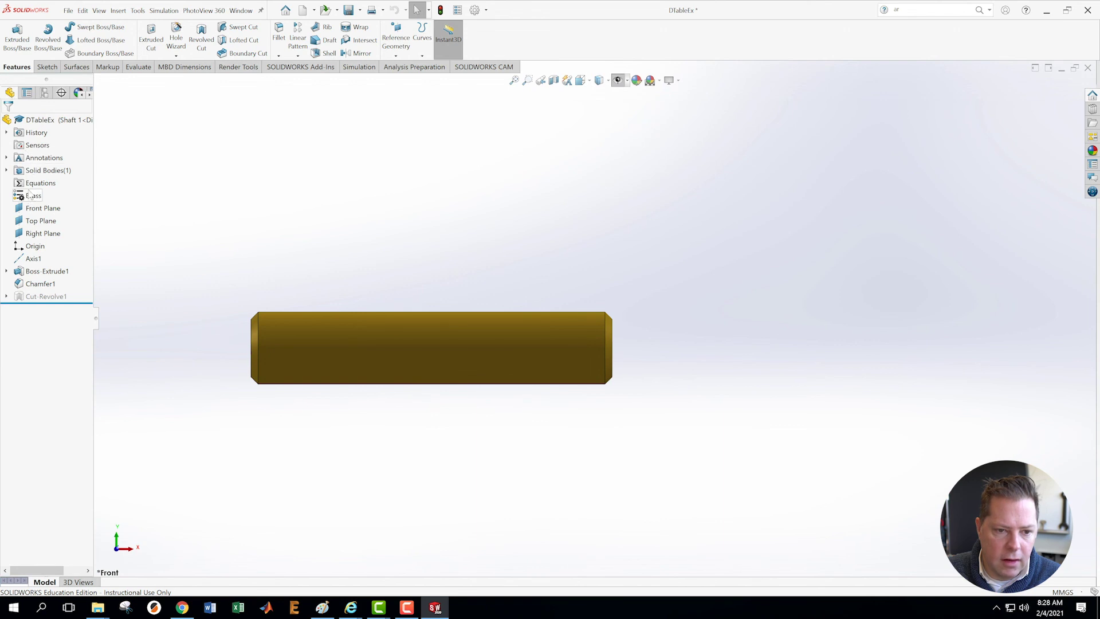
pyautogui.click(44, 93)
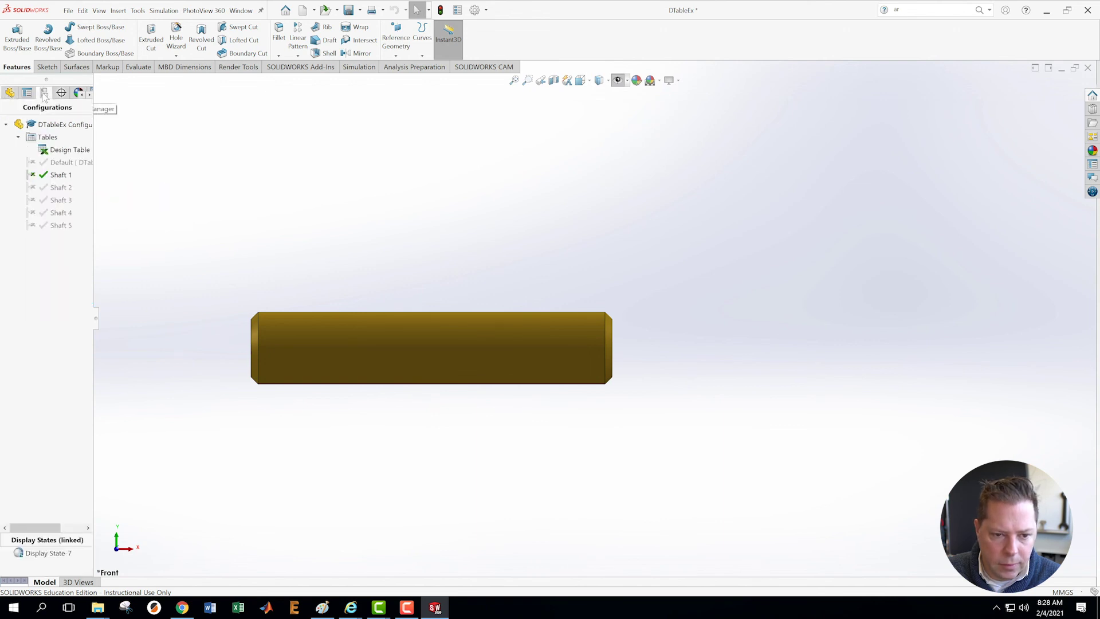
pyautogui.doubleClick(57, 187)
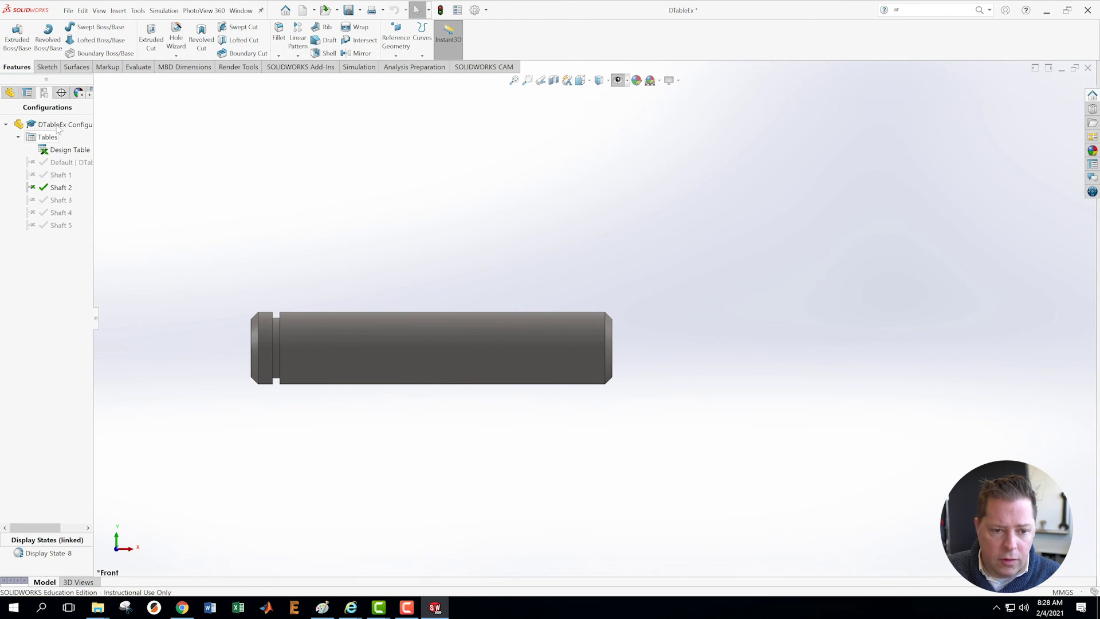
pyautogui.click(10, 92)
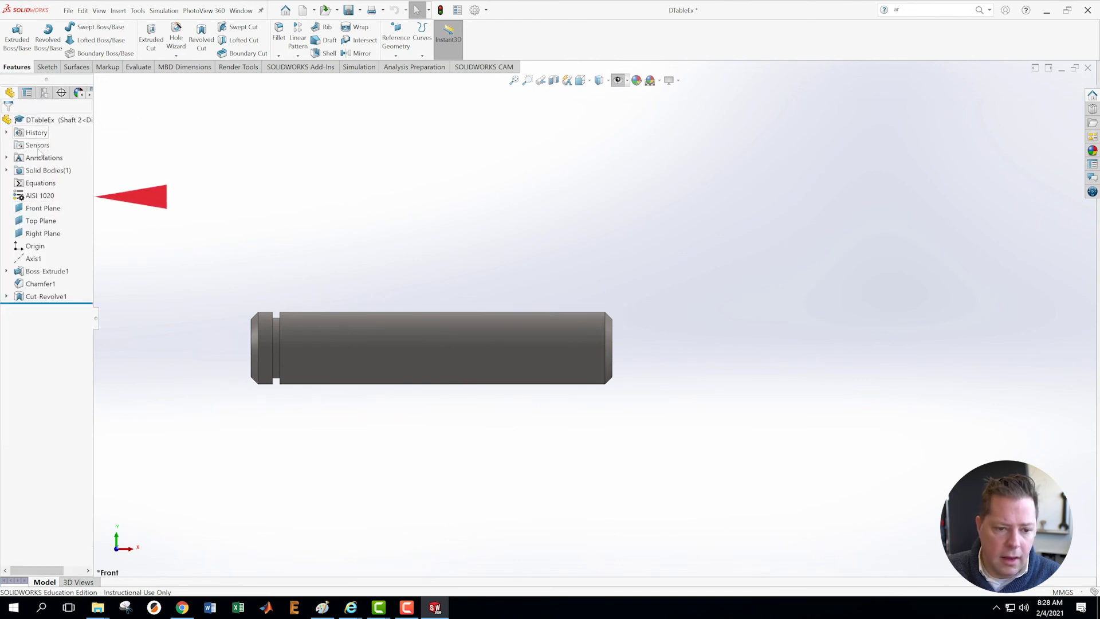
pyautogui.click(45, 93)
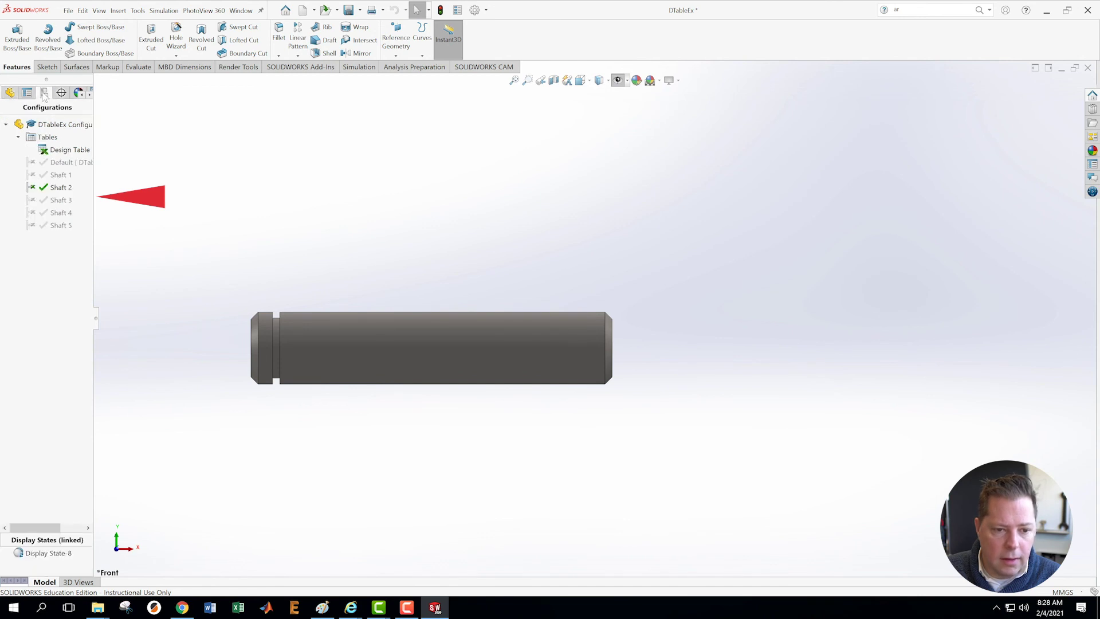
# Reopen the design table and copy AISI 1020 from K5 into K6 for Shaft 3
pyautogui.rightClick(56, 150)
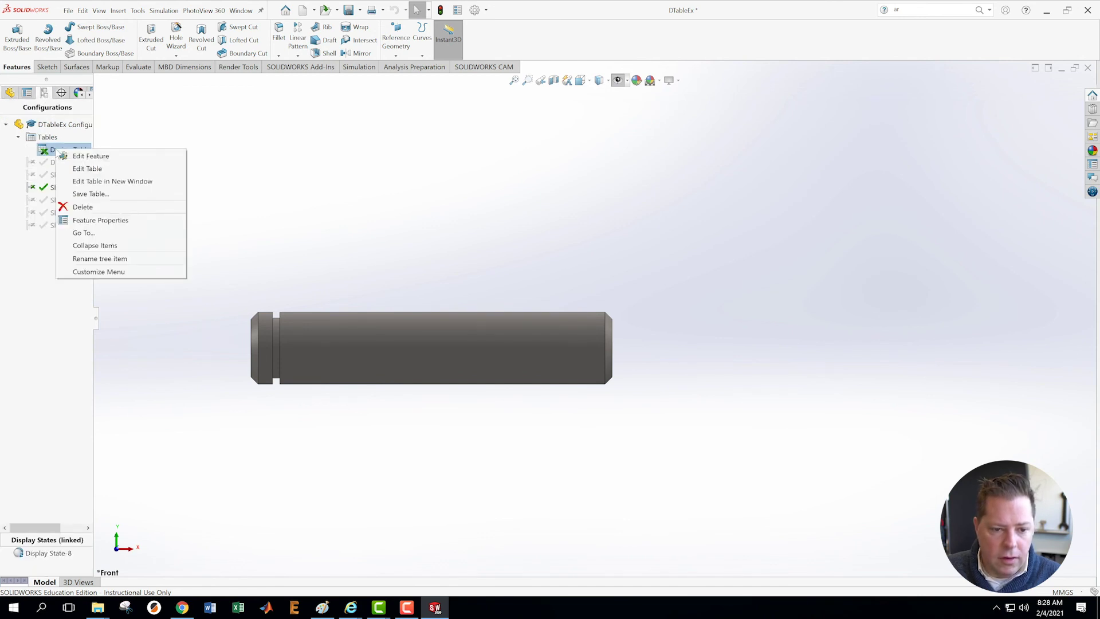
pyautogui.click(87, 168)
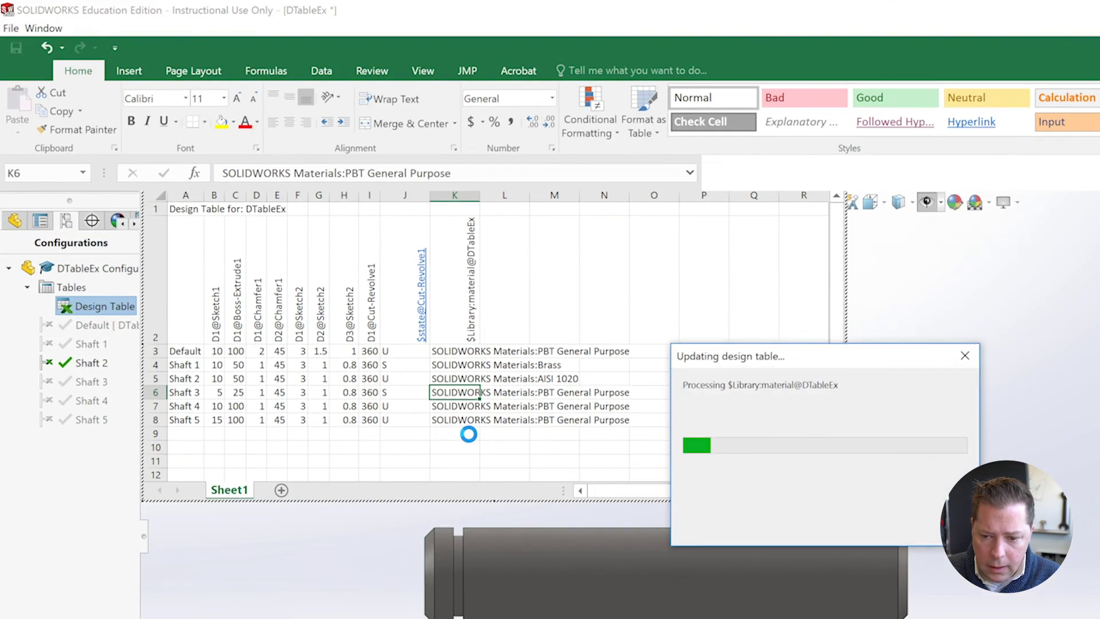
pyautogui.click(467, 440)
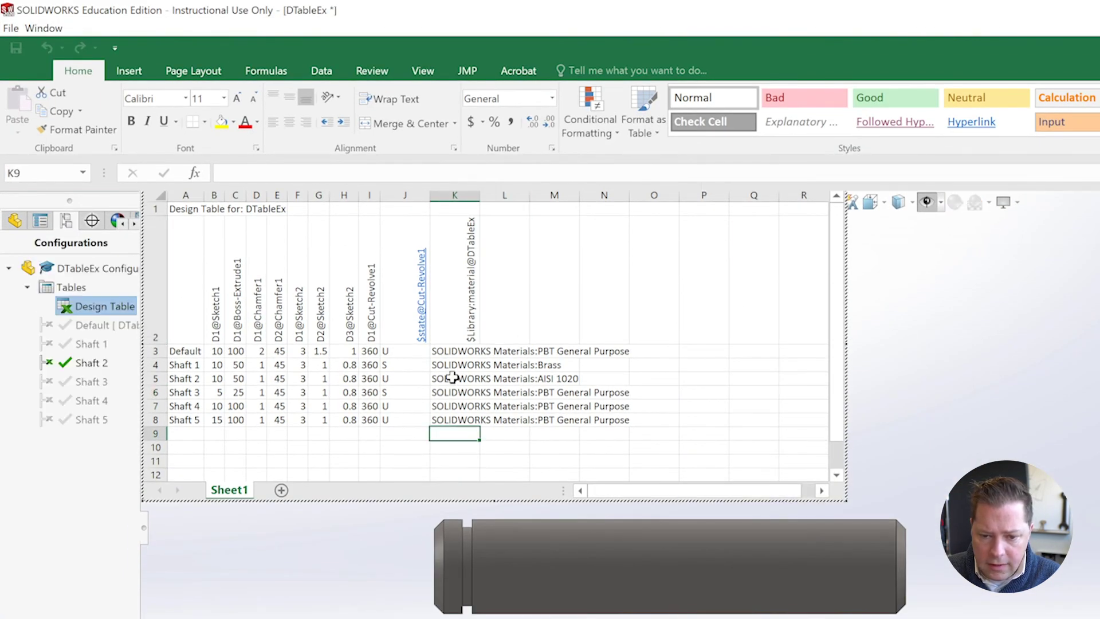
pyautogui.click(453, 378)
pyautogui.hotkey('ctrl', 'c')
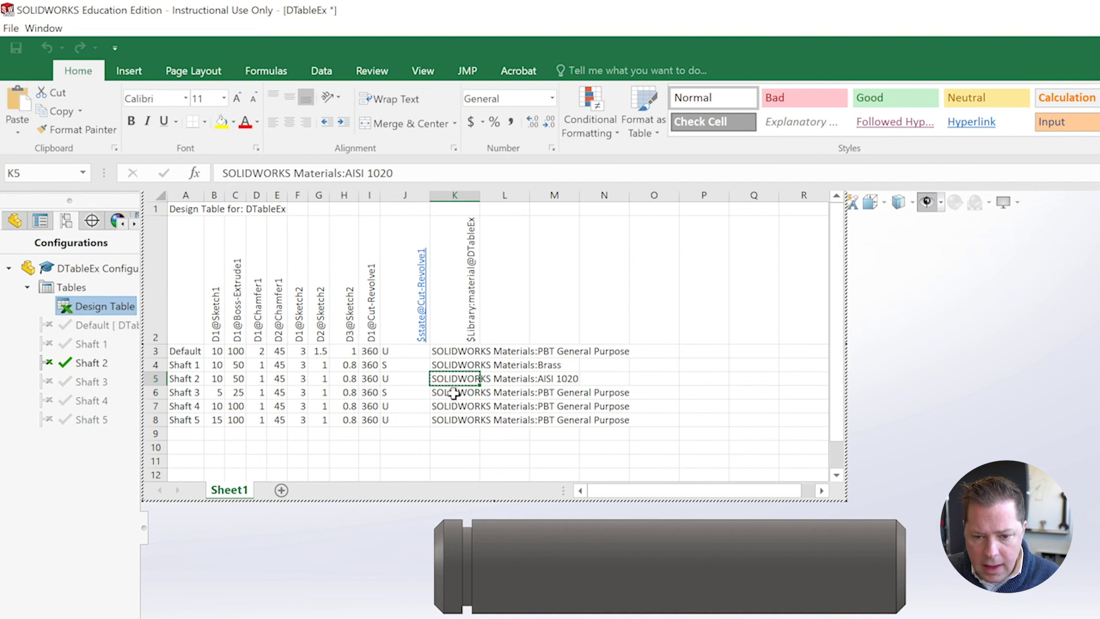
pyautogui.click(453, 392)
pyautogui.hotkey('ctrl', 'v')
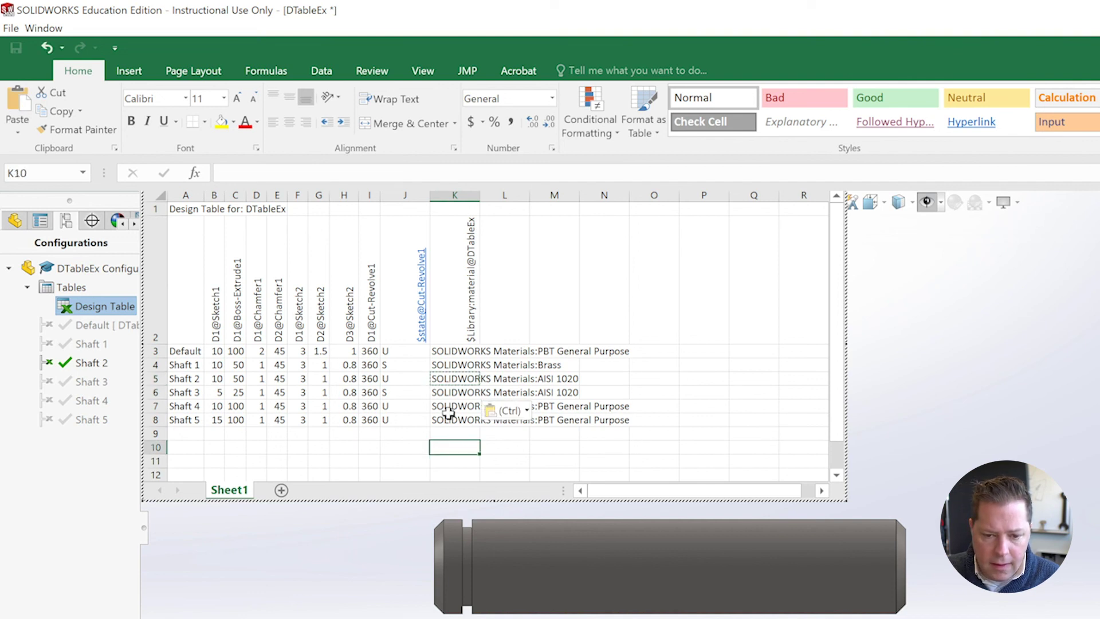
# Set K7 to SOLIDWORKS Materials:Titanium Ti-5Al-2.5Sn for Shaft 4 and close the table
pyautogui.click(448, 406)
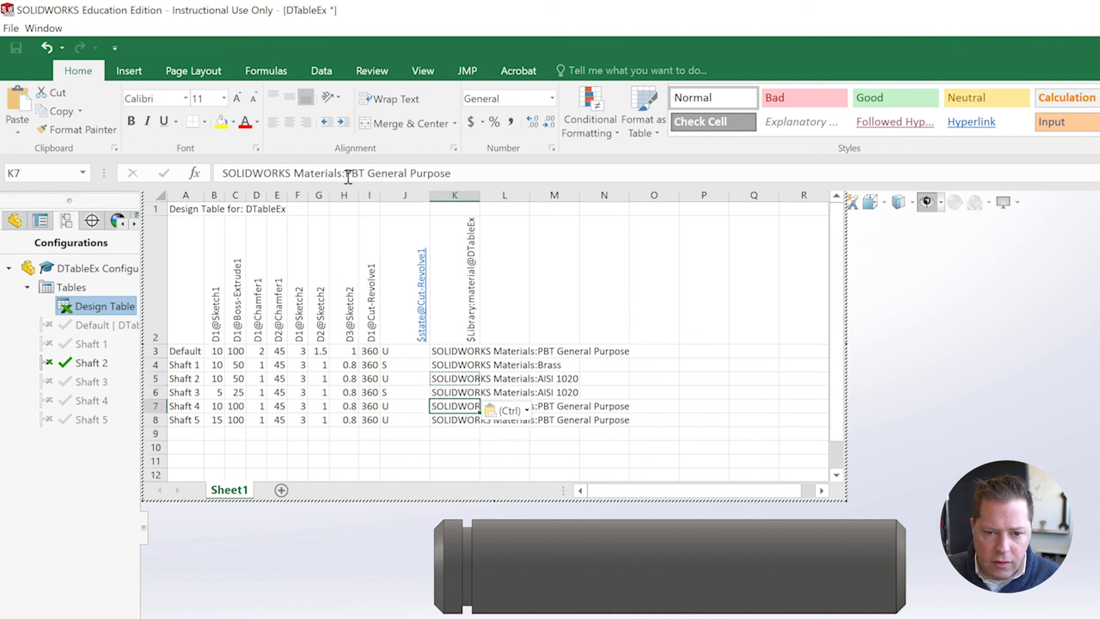
pyautogui.moveTo(346, 173); pyautogui.dragTo(506, 178)
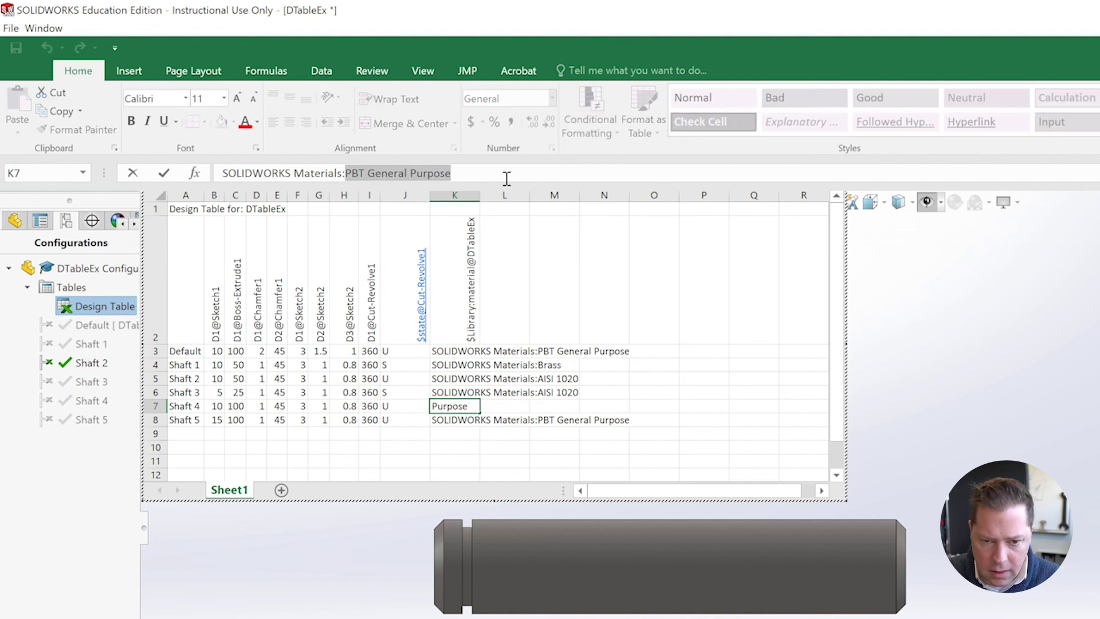
pyautogui.write('Titanimum')
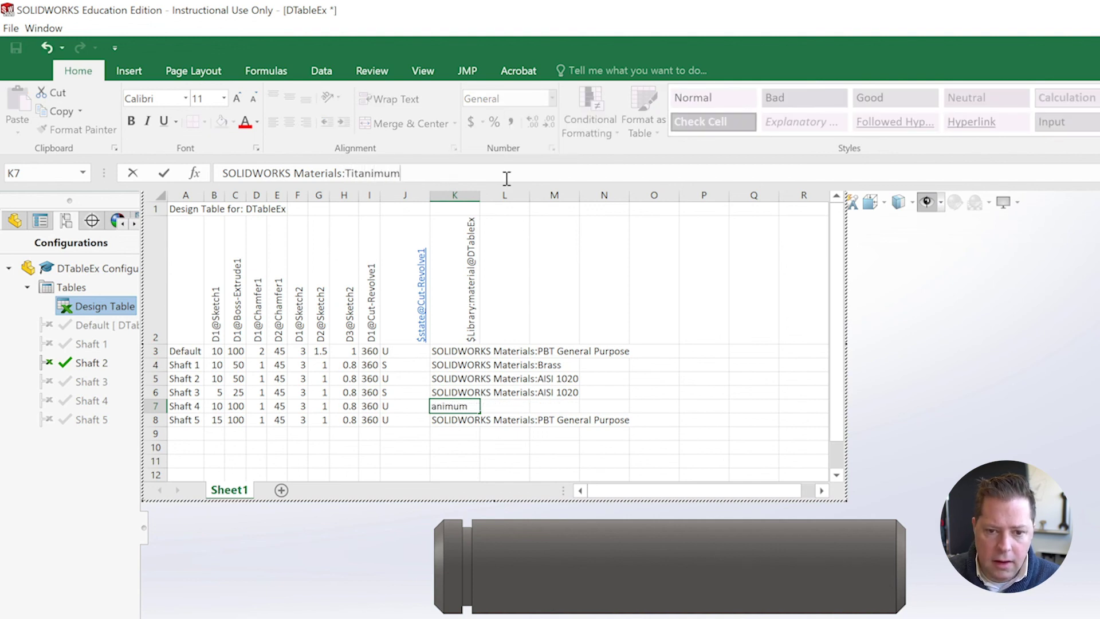
pyautogui.press('BackSpace')
pyautogui.press('BackSpace')
pyautogui.press('BackSpace')
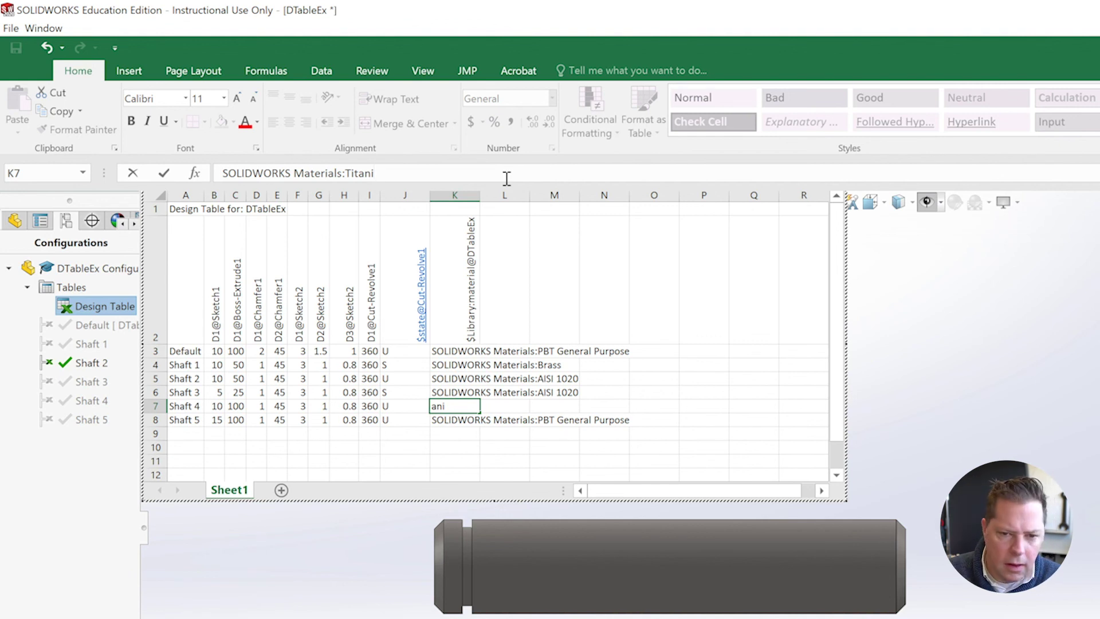
pyautogui.write('um Ti')
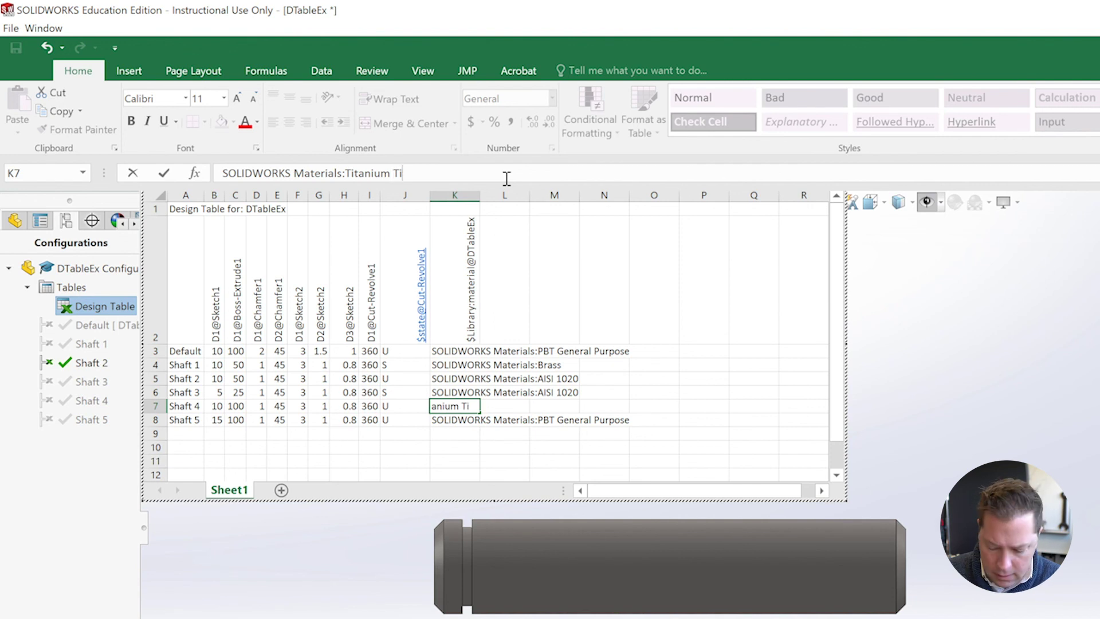
pyautogui.write('-5')
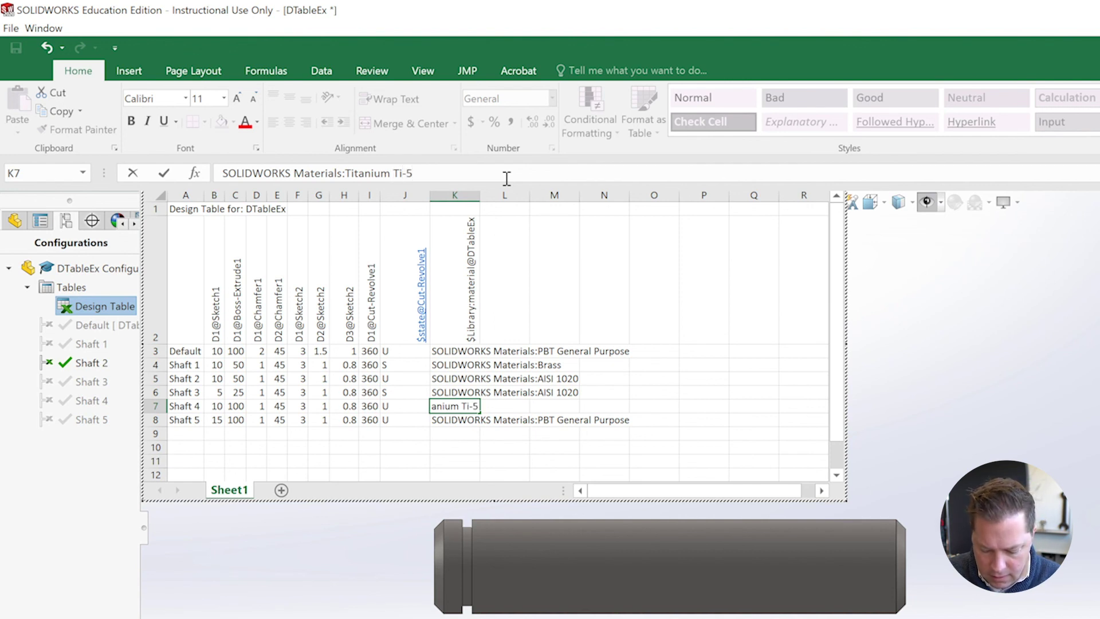
pyautogui.write('Al')
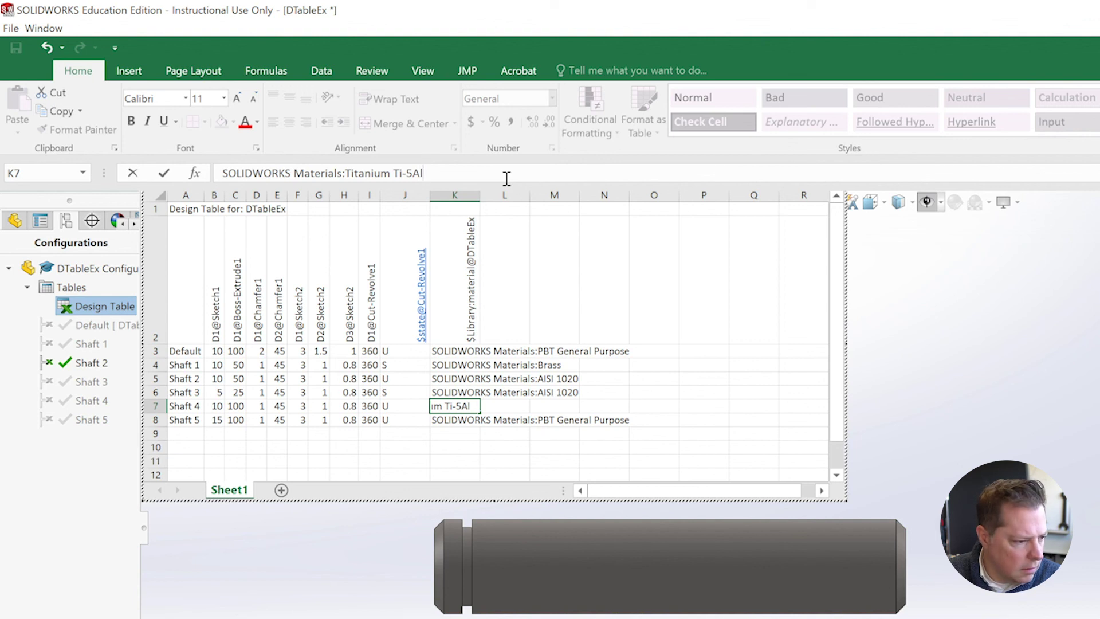
pyautogui.write('-2.5')
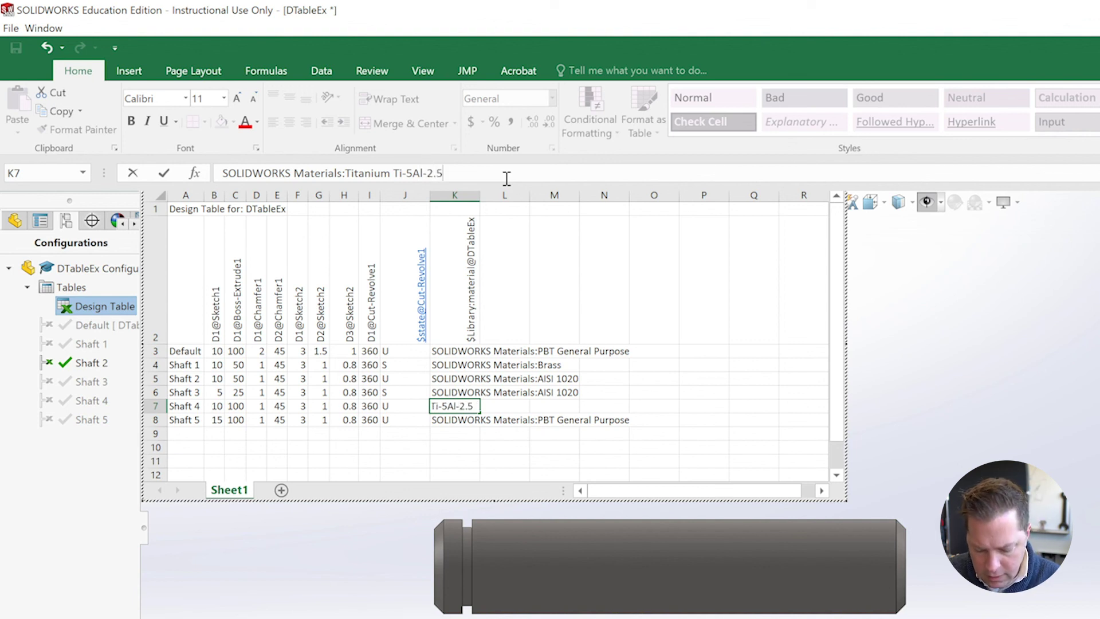
pyautogui.write('Sn')
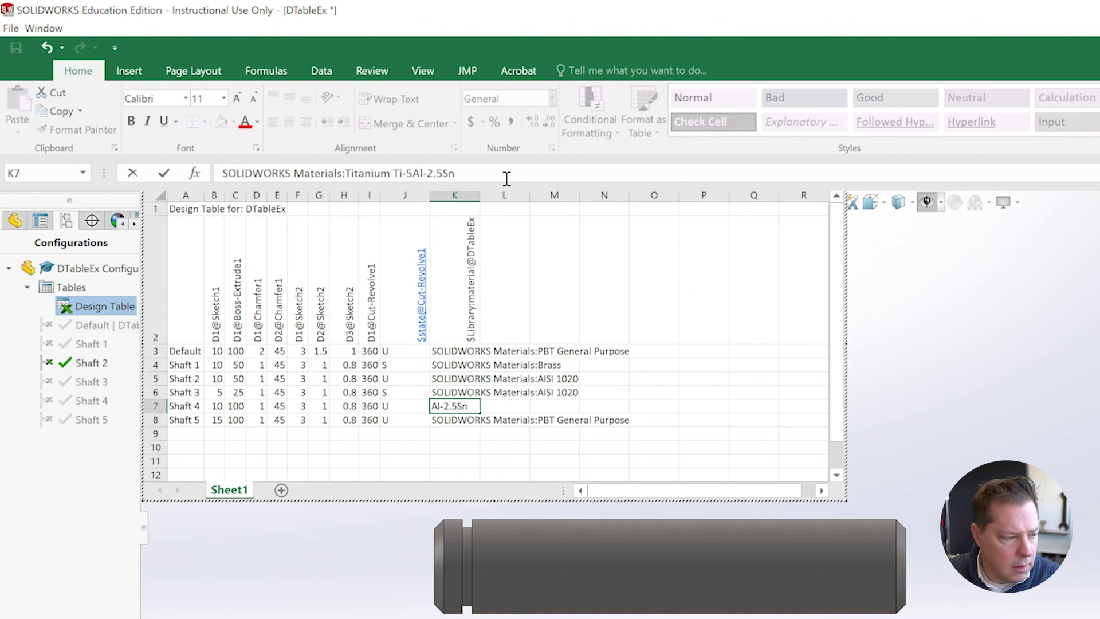
pyautogui.press('Return')
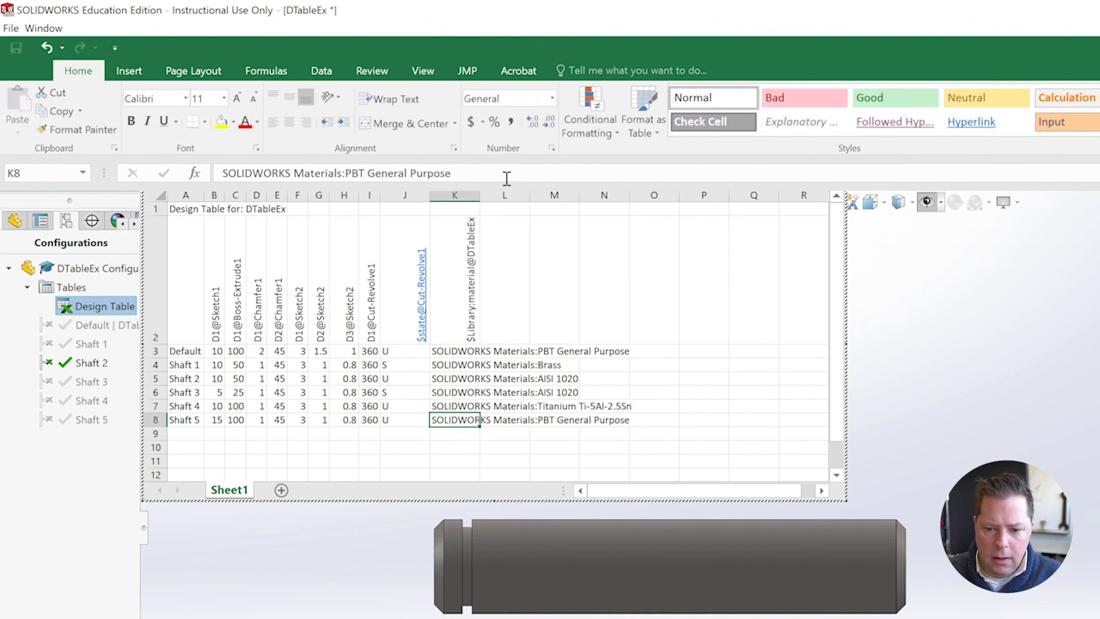
pyautogui.click(449, 407)
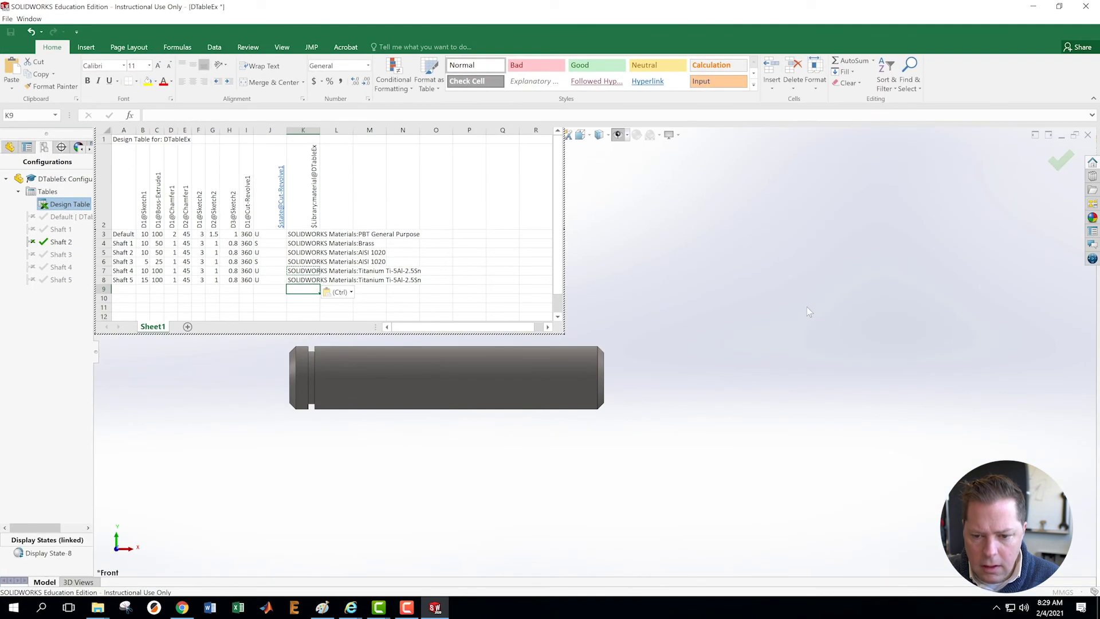
pyautogui.click(806, 307)
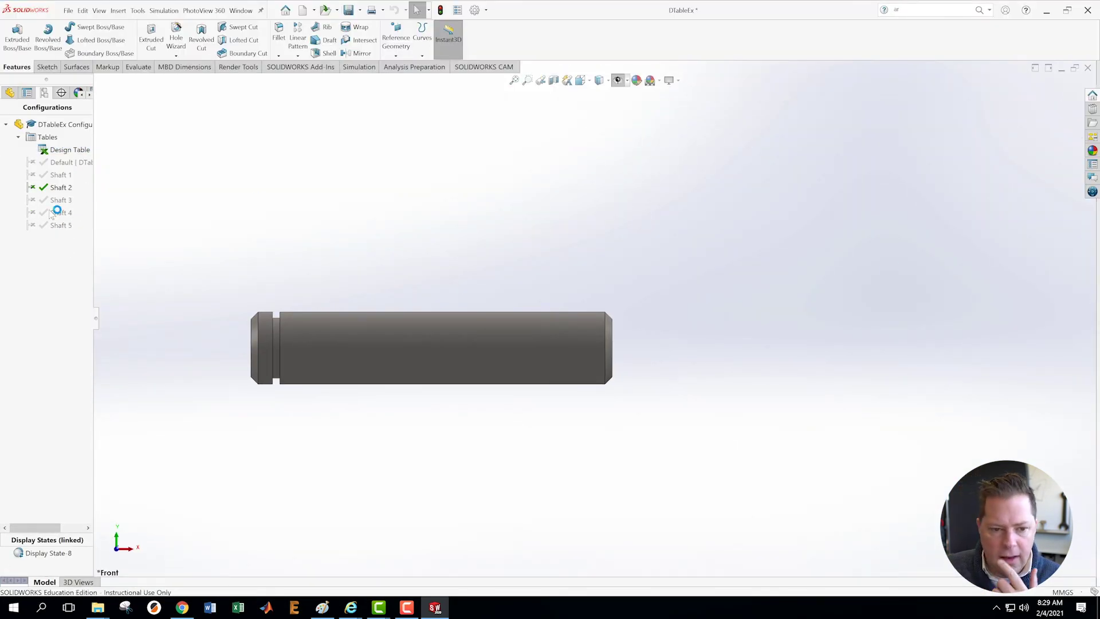
# Activate Shafts 5, 4 and 3 in turn, confirming titanium for 5 and 4 and AISI 1020 for 3
pyautogui.doubleClick(59, 225)
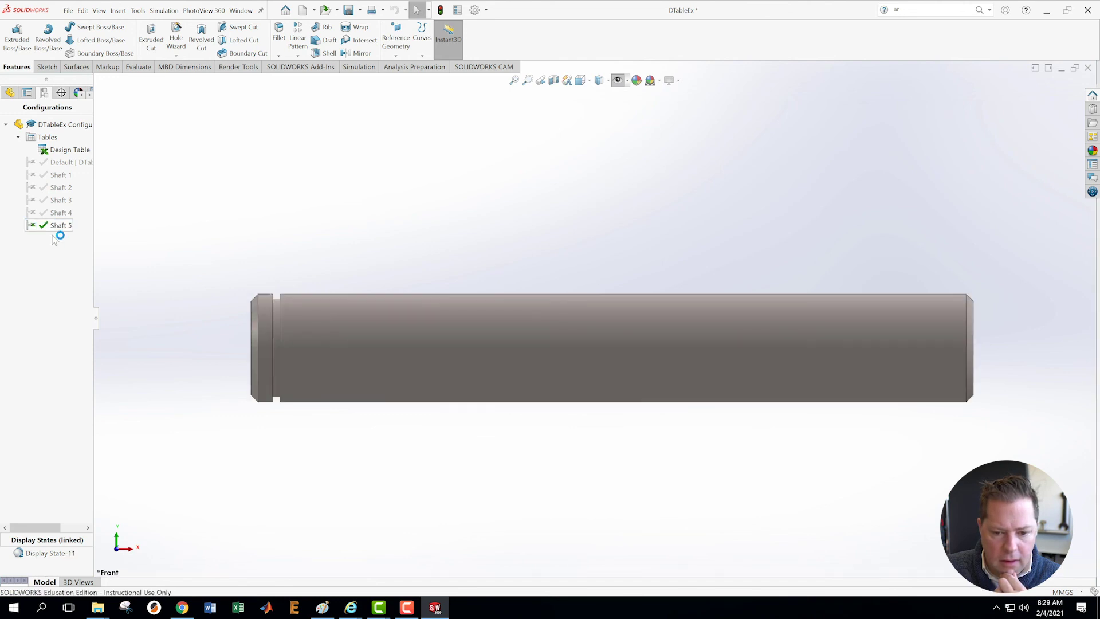
pyautogui.click(10, 92)
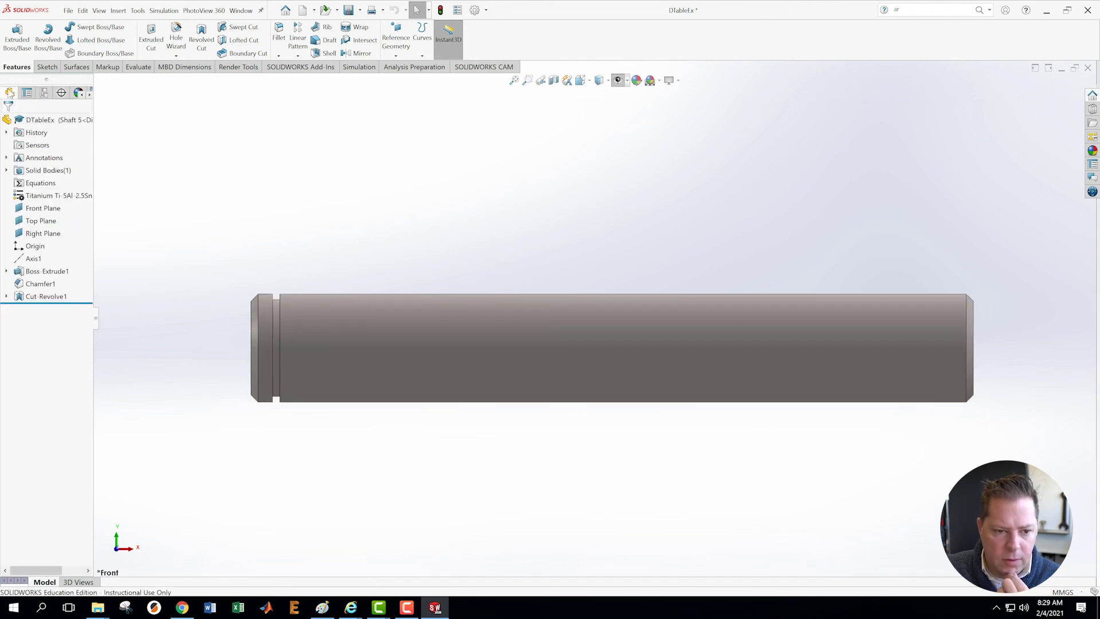
pyautogui.click(45, 93)
pyautogui.doubleClick(59, 213)
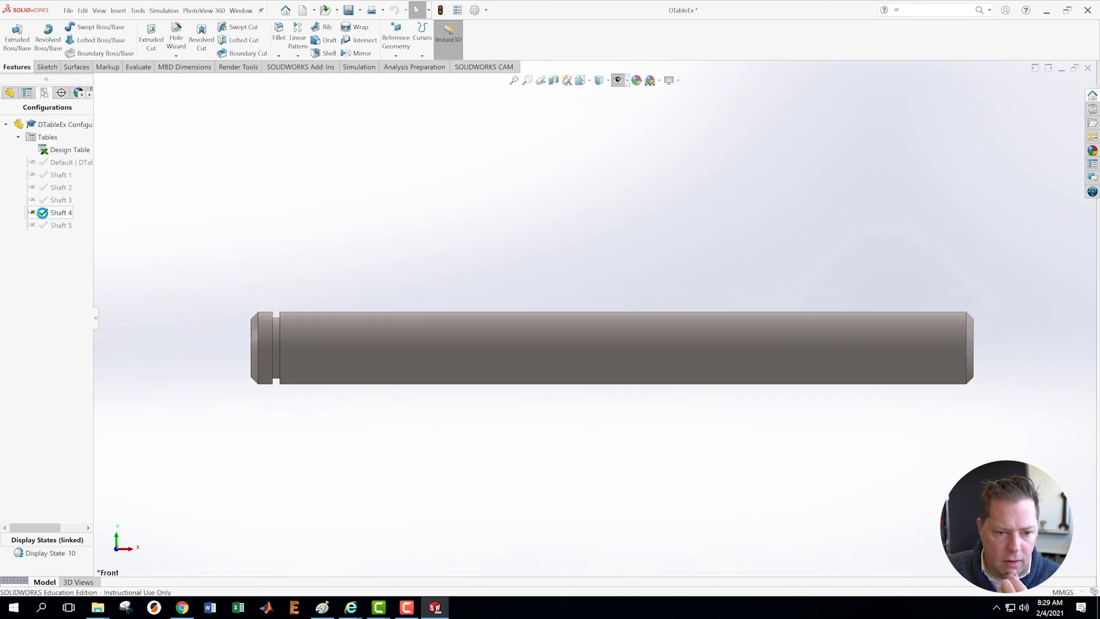
pyautogui.click(10, 93)
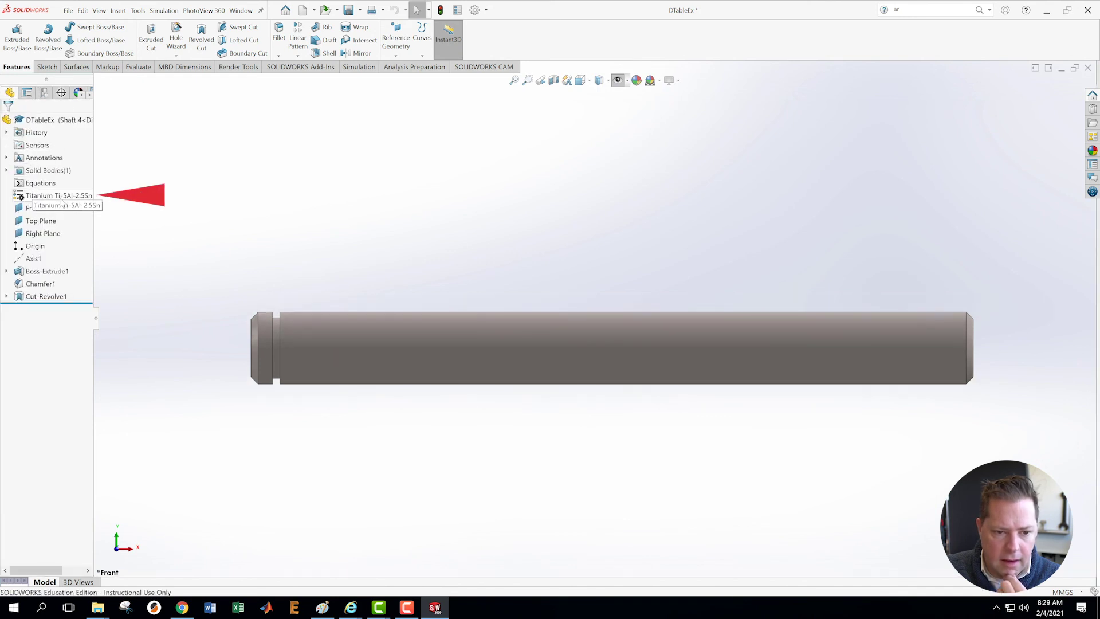
pyautogui.click(44, 93)
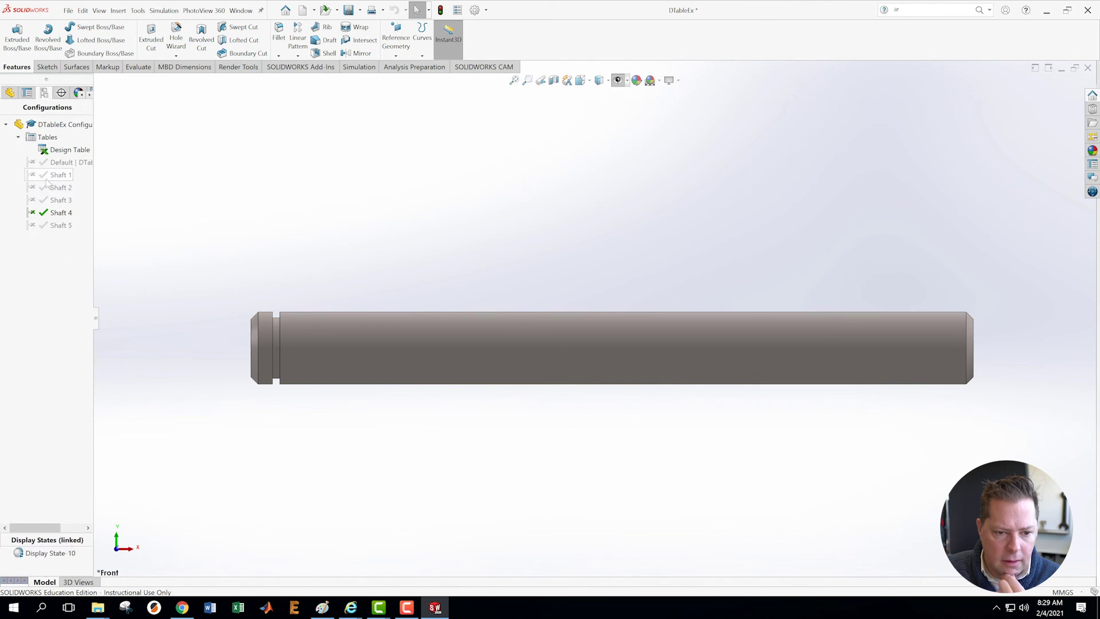
pyautogui.doubleClick(59, 200)
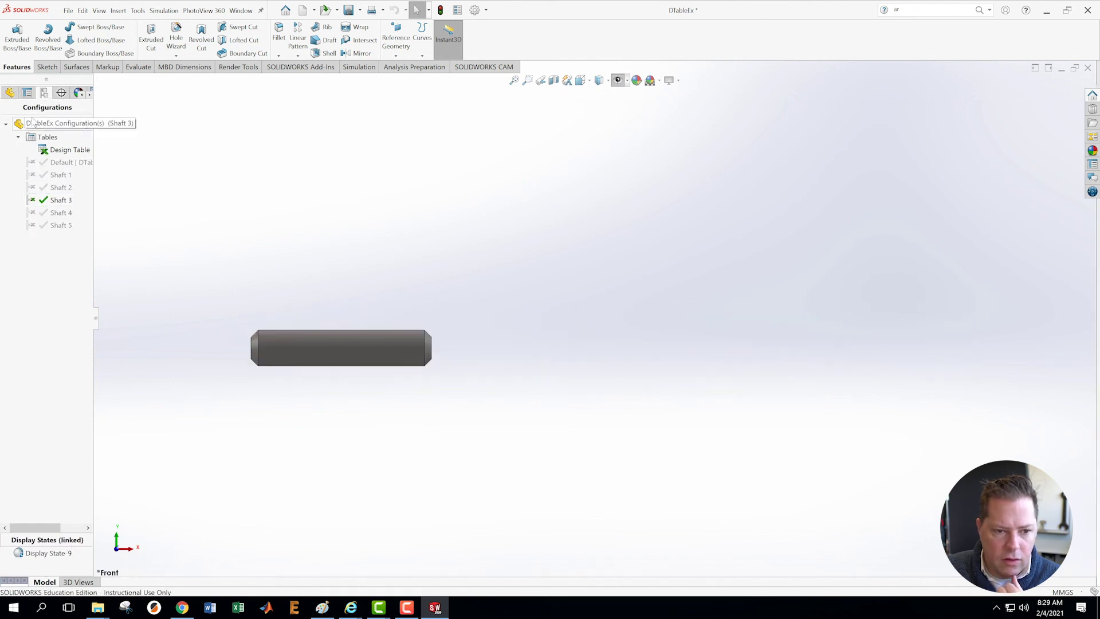
pyautogui.click(10, 92)
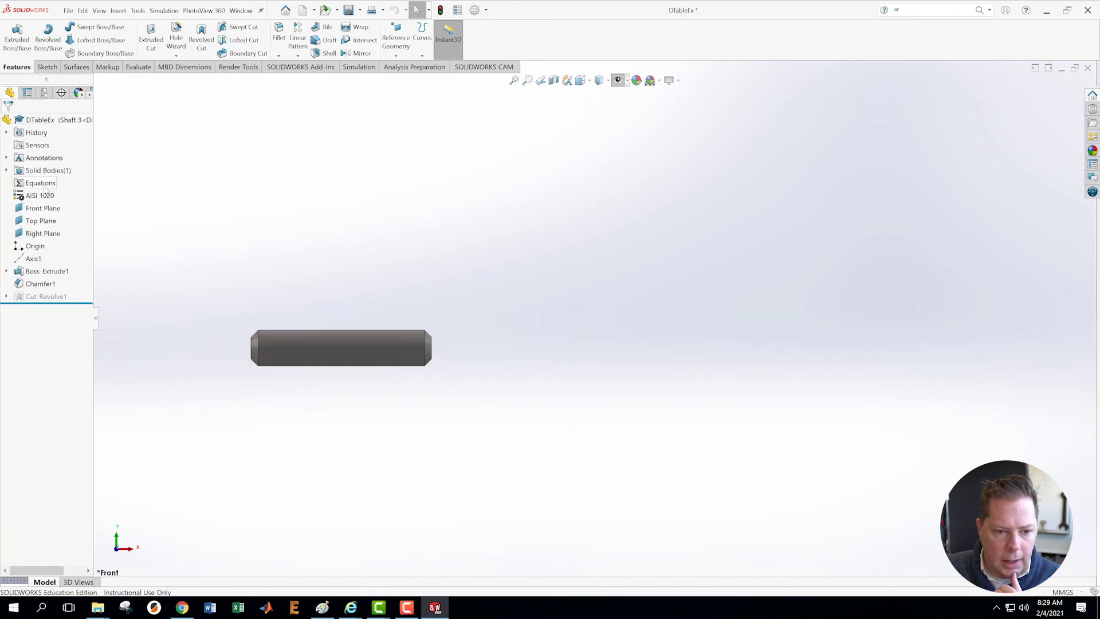
pyautogui.click(45, 93)
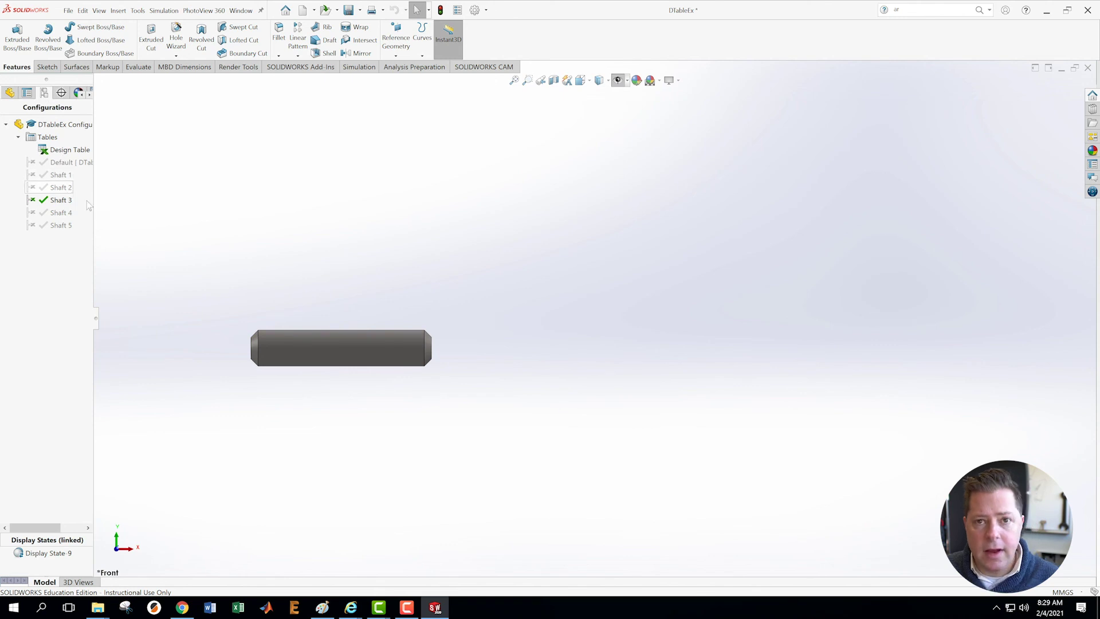